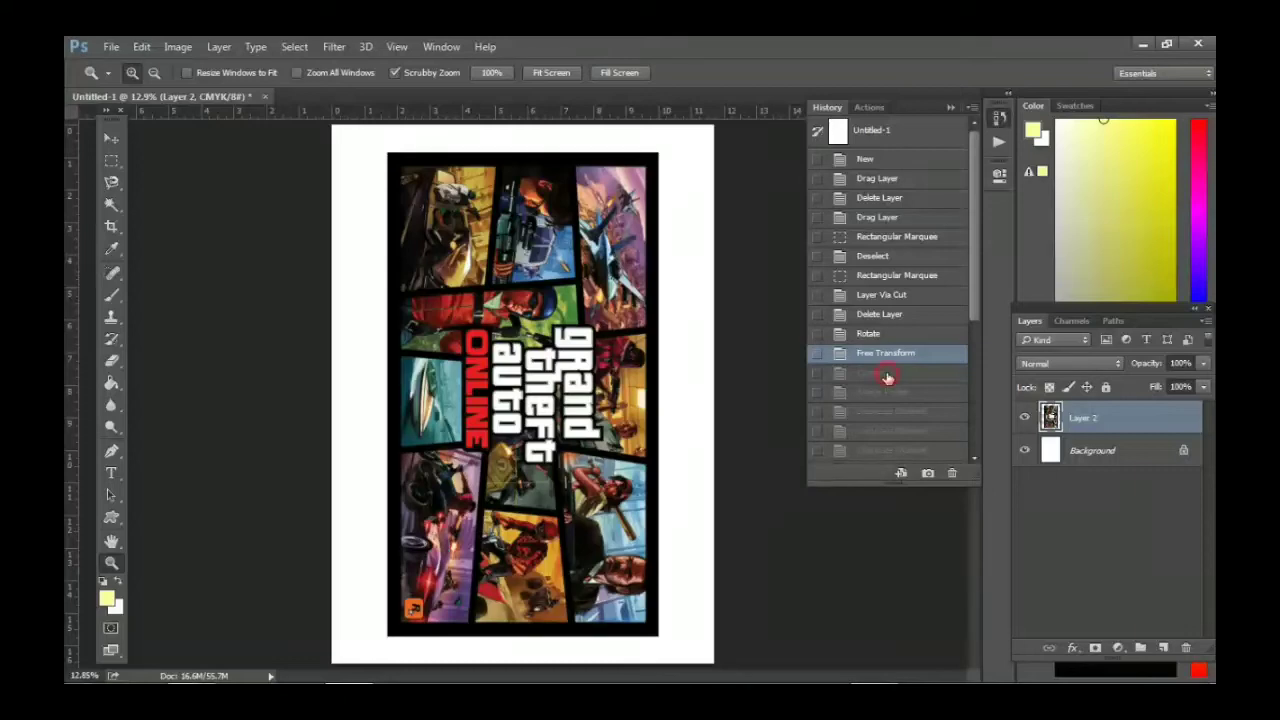
# Step back in history to before the curves adjustment and zoom in on the red jacket.
pyautogui.click(886, 374)
pyautogui.click(891, 355)
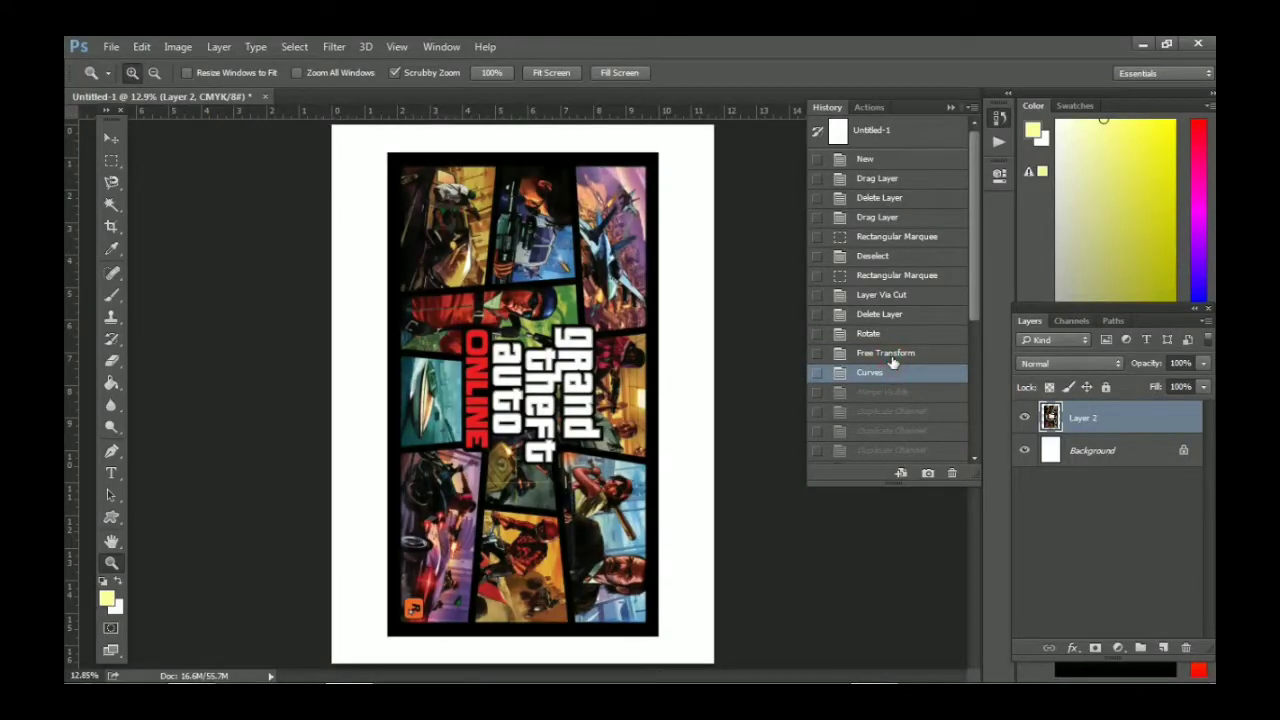
pyautogui.moveTo(469, 306)
pyautogui.mouseDown()
pyautogui.moveTo(631, 434)
pyautogui.moveTo(662, 418)
pyautogui.mouseUp()
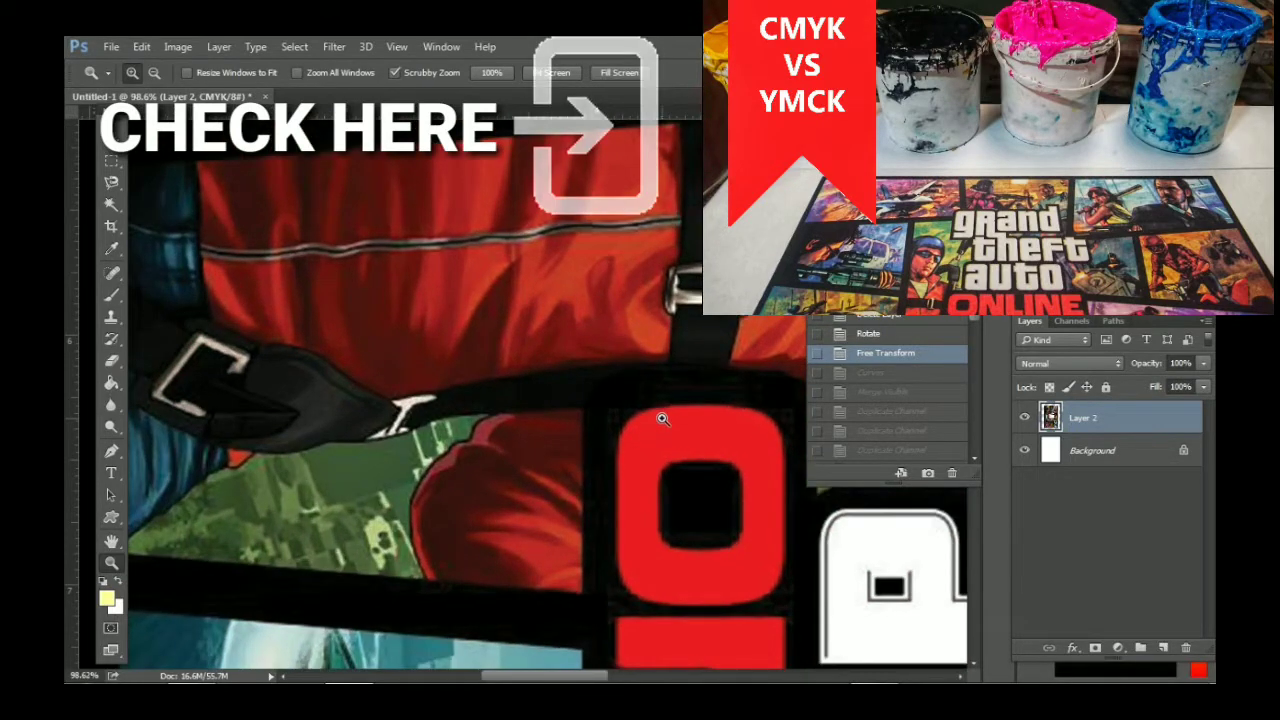
# Apply a Curves adjustment raising the ink midtone from input 51 to output 58, then view the whole poster.
pyautogui.hotkey('ctrl', 'm')
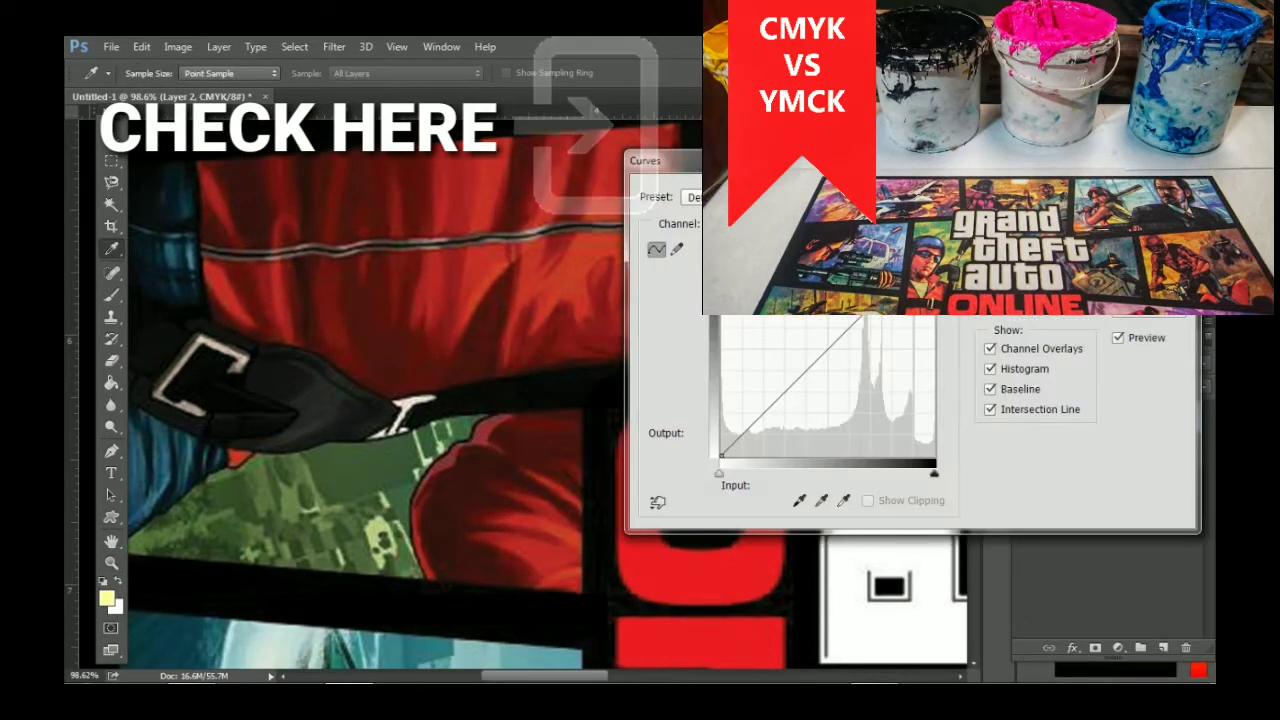
pyautogui.moveTo(680, 160); pyautogui.dragTo(881, 163)
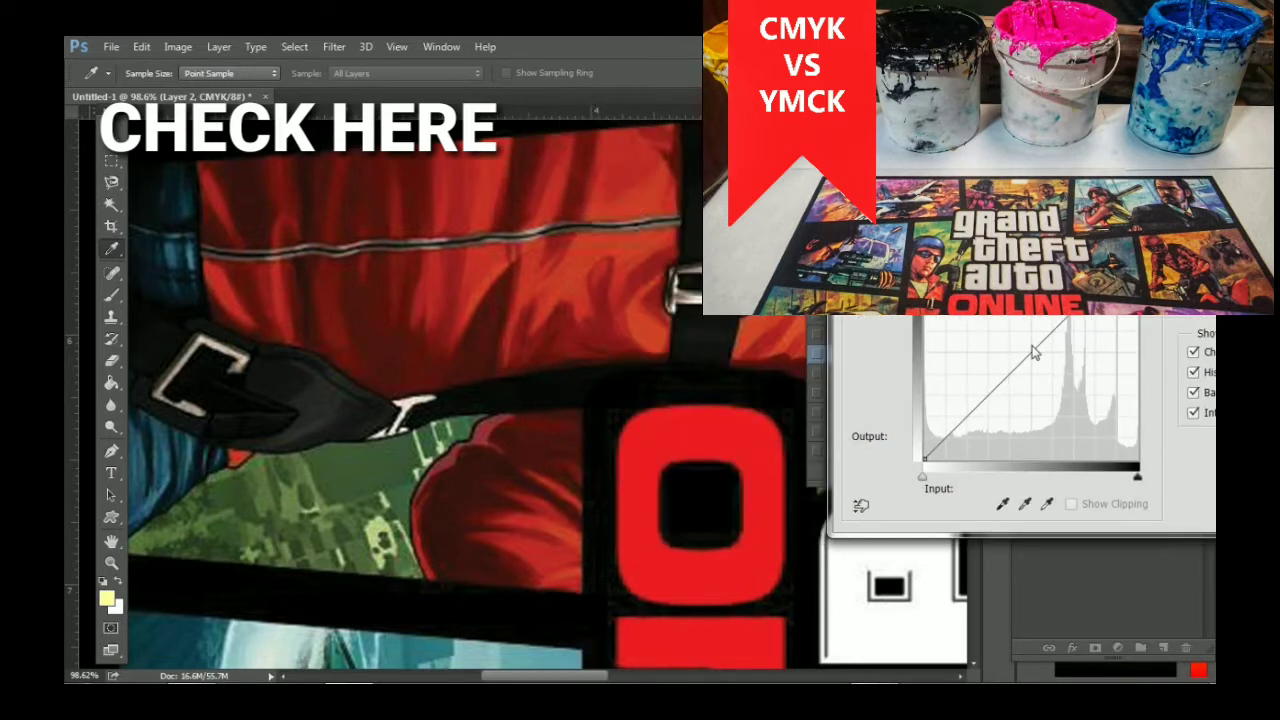
pyautogui.moveTo(1031, 352)
pyautogui.mouseDown()
pyautogui.moveTo(1029, 323)
pyautogui.moveTo(1033, 337)
pyautogui.mouseUp()
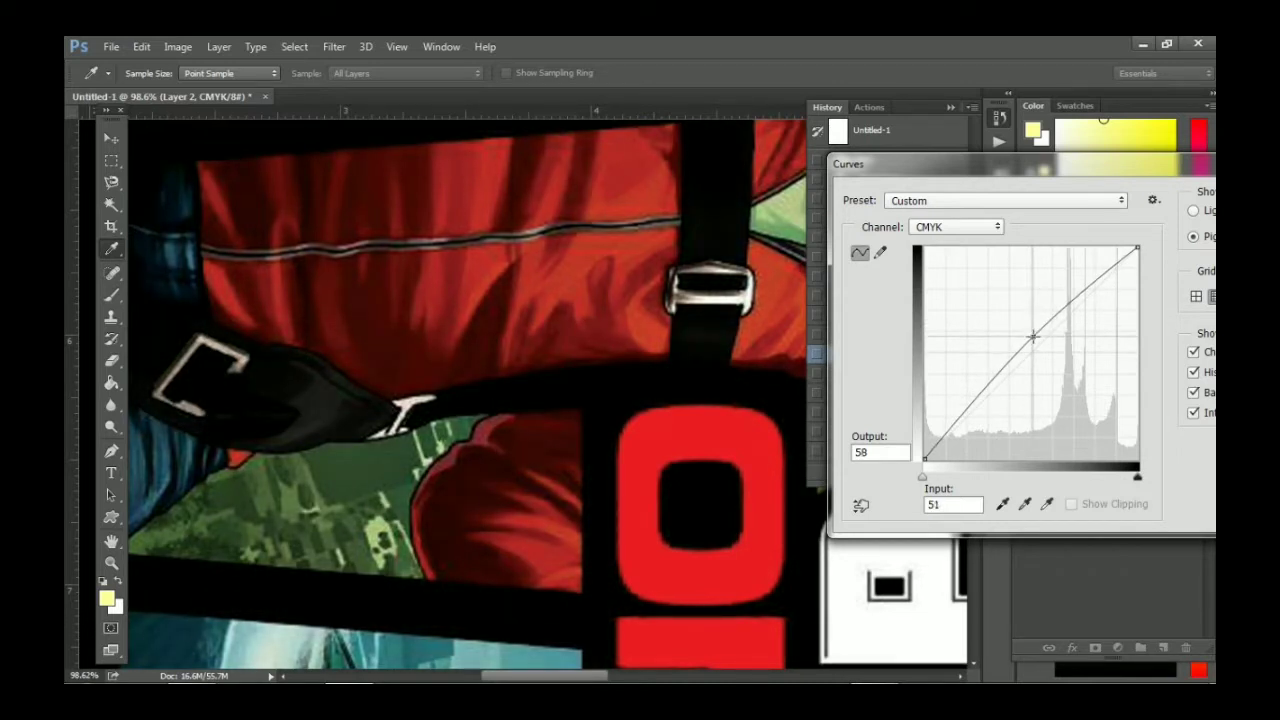
pyautogui.moveTo(1118, 171); pyautogui.dragTo(968, 149)
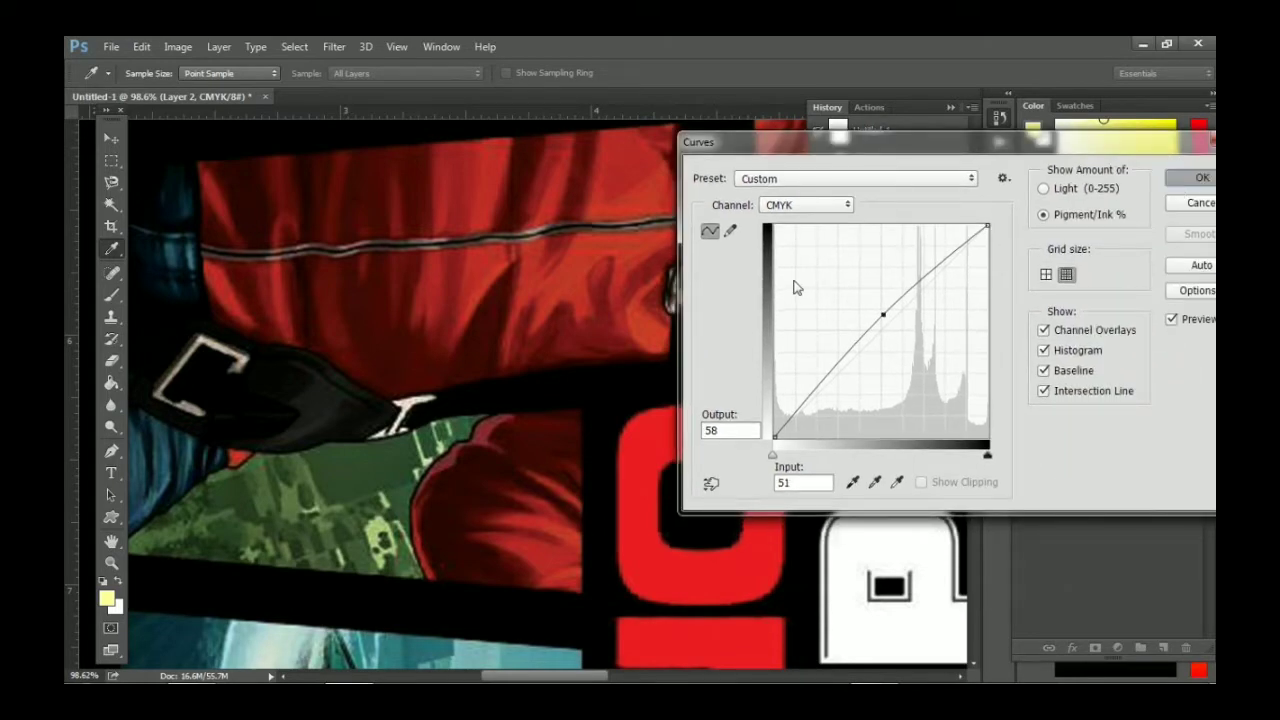
pyautogui.press('Return')
pyautogui.press('z')
pyautogui.moveTo(617, 243)
pyautogui.mouseDown()
pyautogui.moveTo(529, 251)
pyautogui.moveTo(545, 265)
pyautogui.mouseUp()
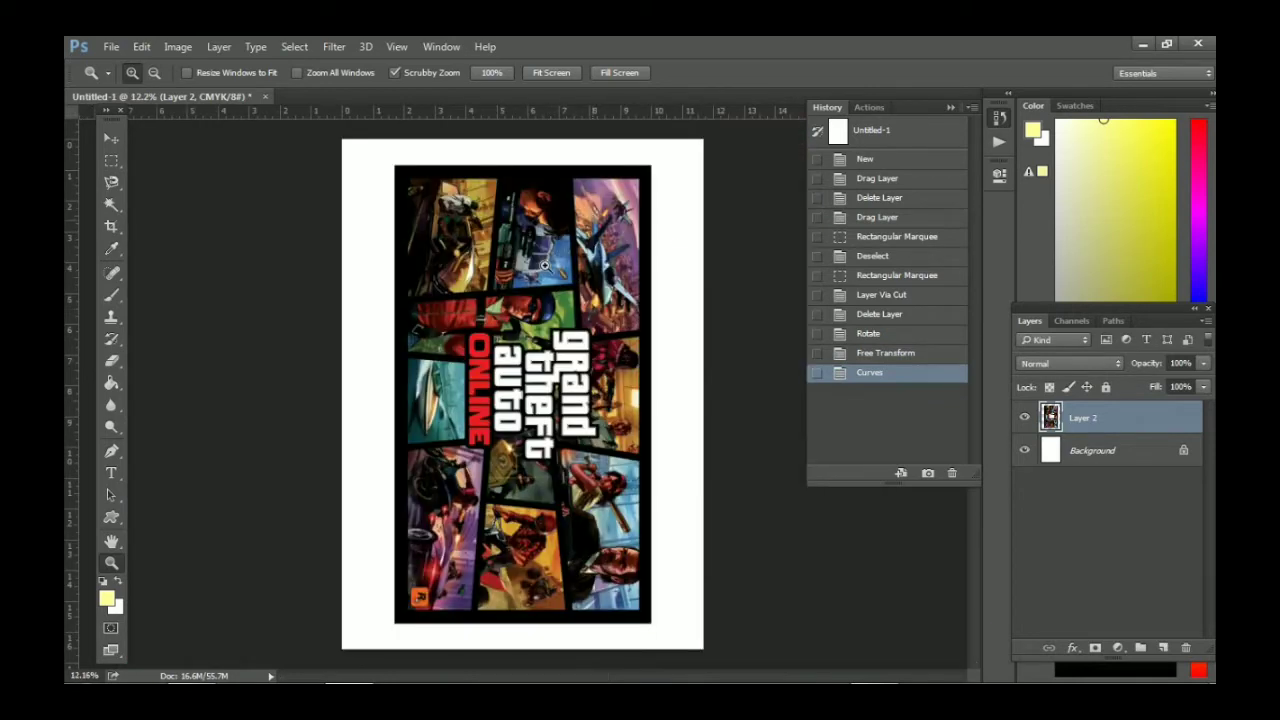
# Merge the poster's visible layers into one Background layer and show its Cyan, Magenta, Yellow and Black channels.
pyautogui.moveTo(476, 374); pyautogui.dragTo(547, 344)
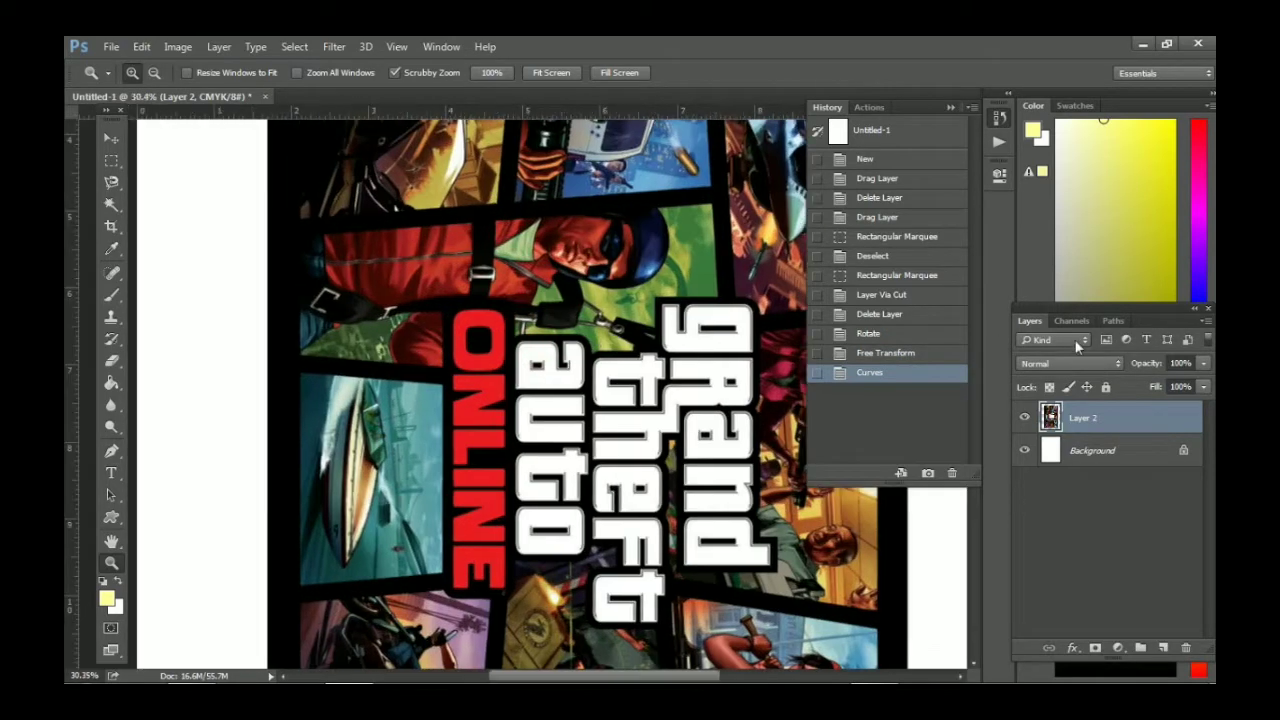
pyautogui.click(1206, 324)
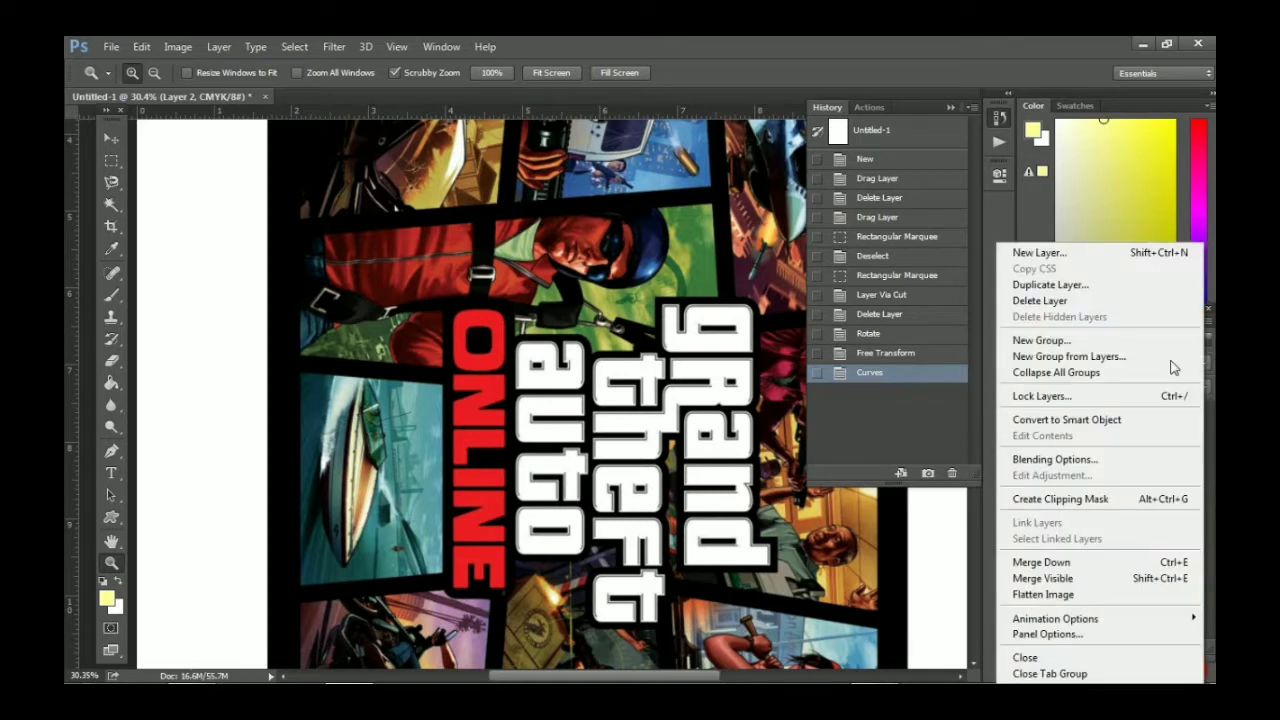
pyautogui.click(1045, 579)
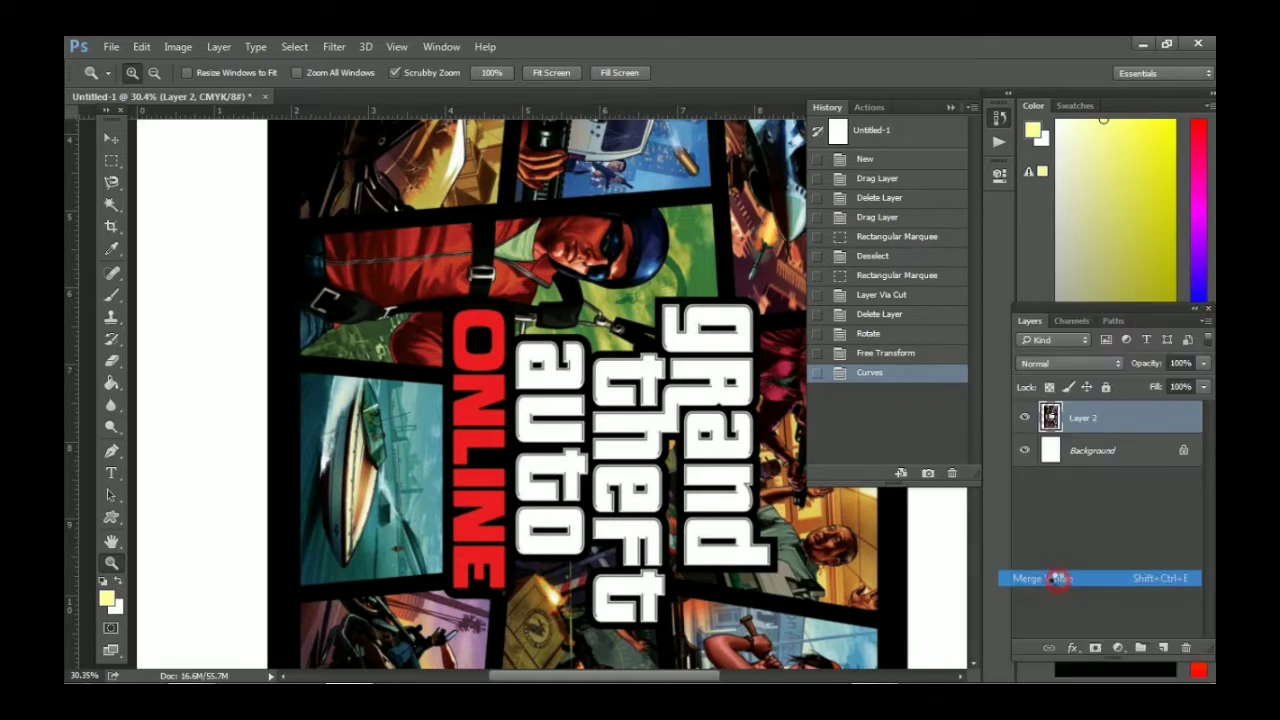
pyautogui.click(1071, 321)
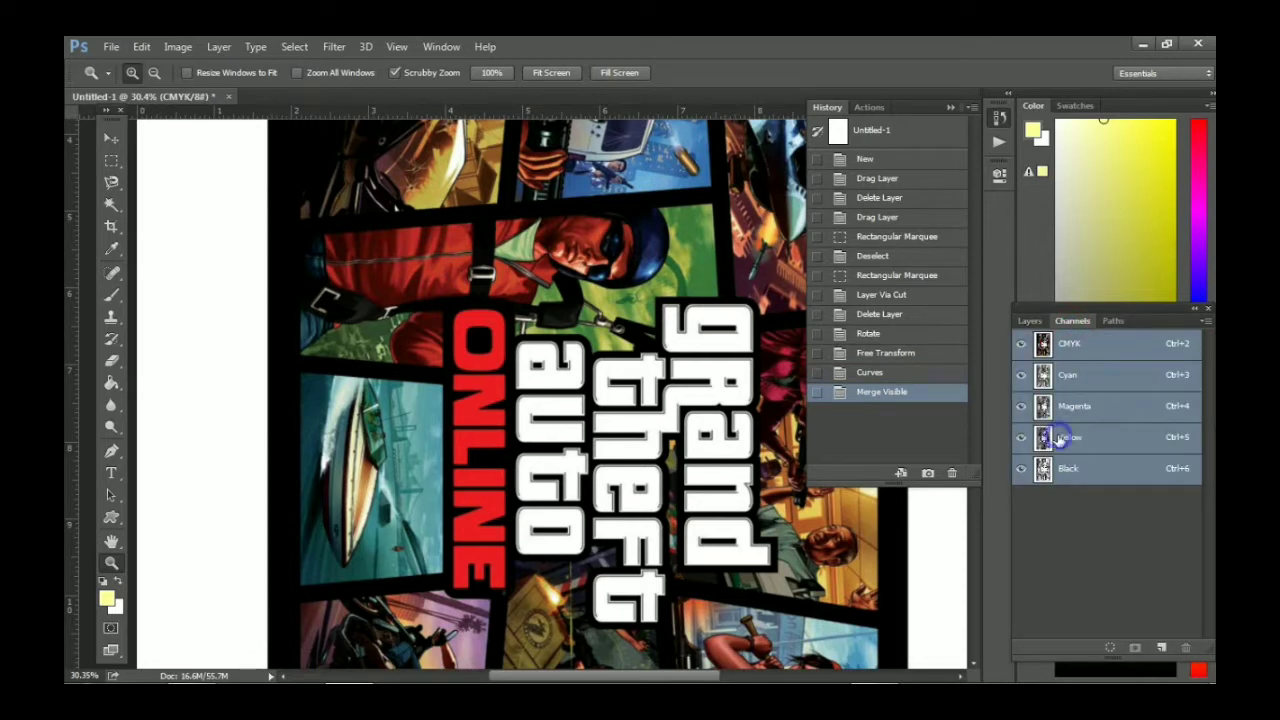
# Duplicate the Cyan and Magenta channels as Cyan copy and Magenta copy.
pyautogui.rightClick(1060, 440)
pyautogui.press('Escape')
pyautogui.click(1062, 408)
pyautogui.click(1066, 376)
pyautogui.rightClick(1066, 376)
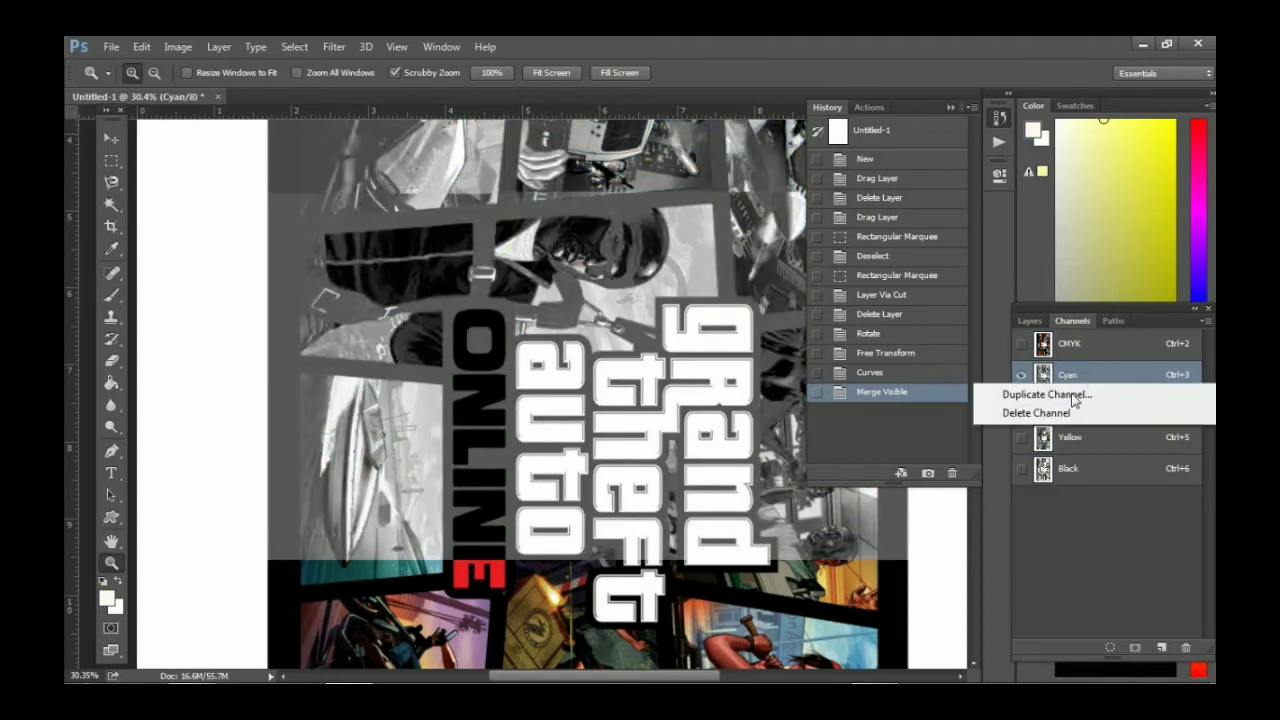
pyautogui.click(1048, 394)
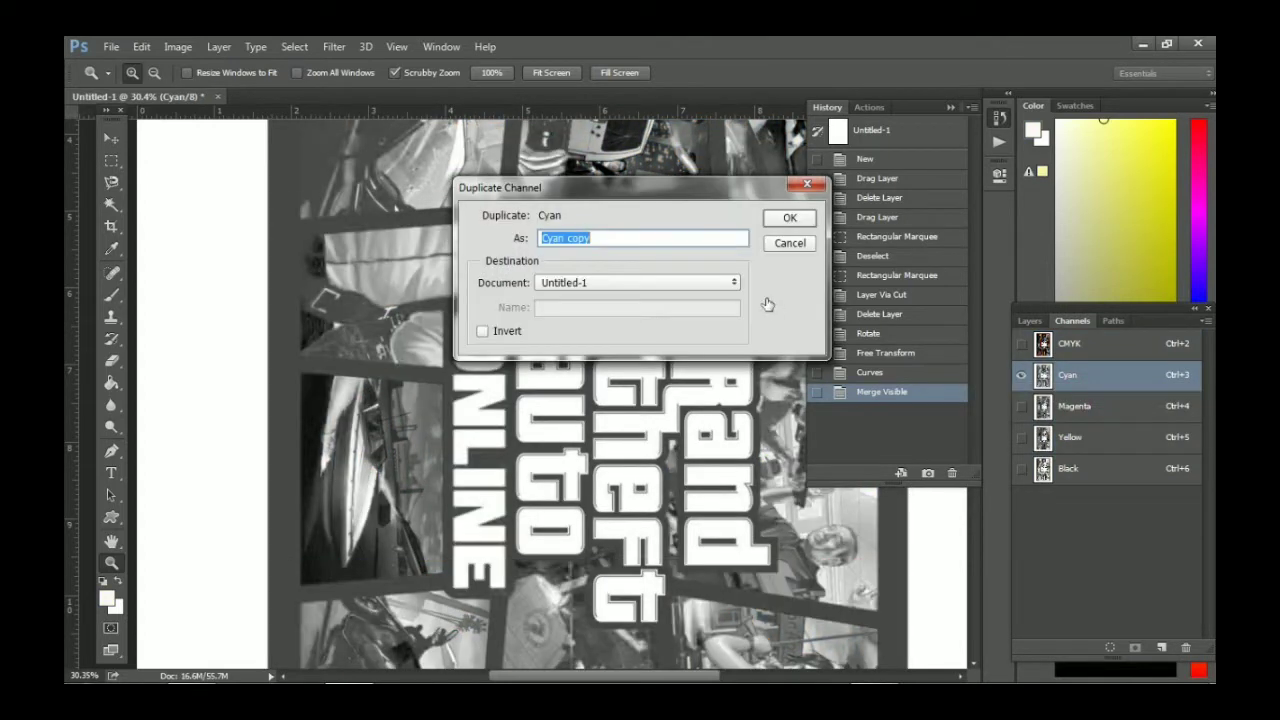
pyautogui.click(790, 218)
pyautogui.click(1048, 408)
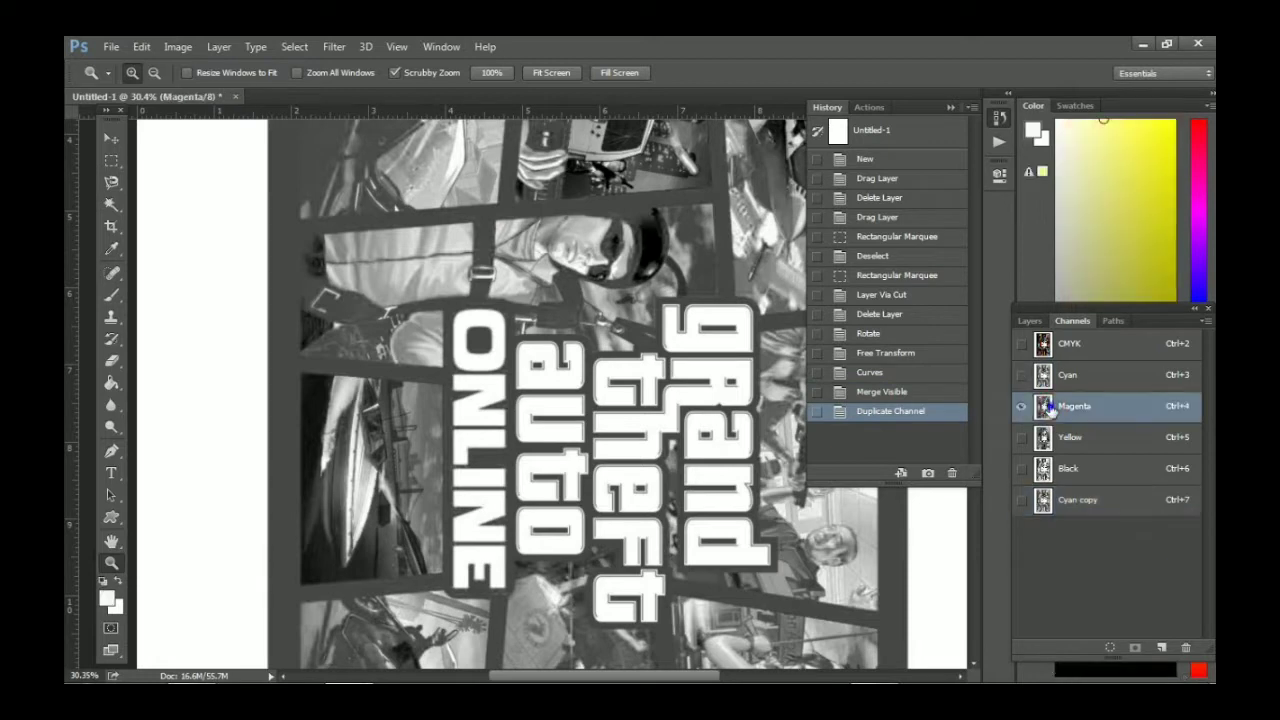
pyautogui.rightClick(1056, 414)
pyautogui.click(1048, 426)
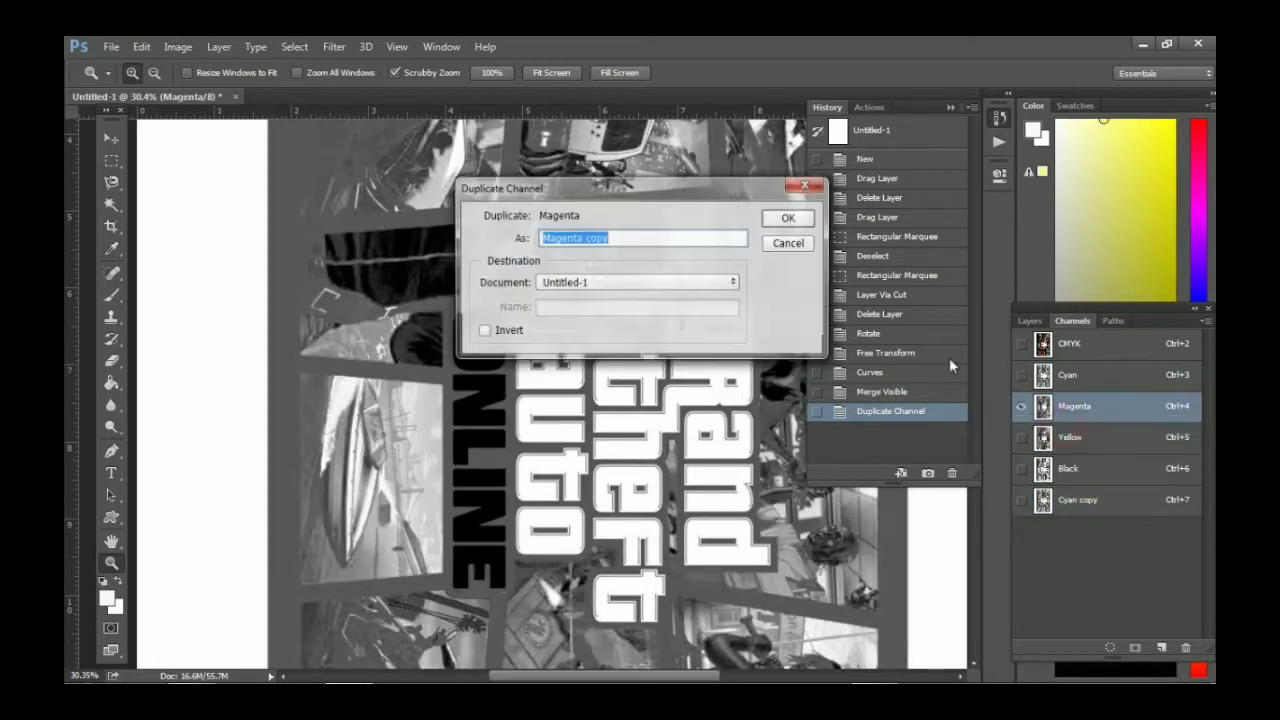
pyautogui.click(795, 220)
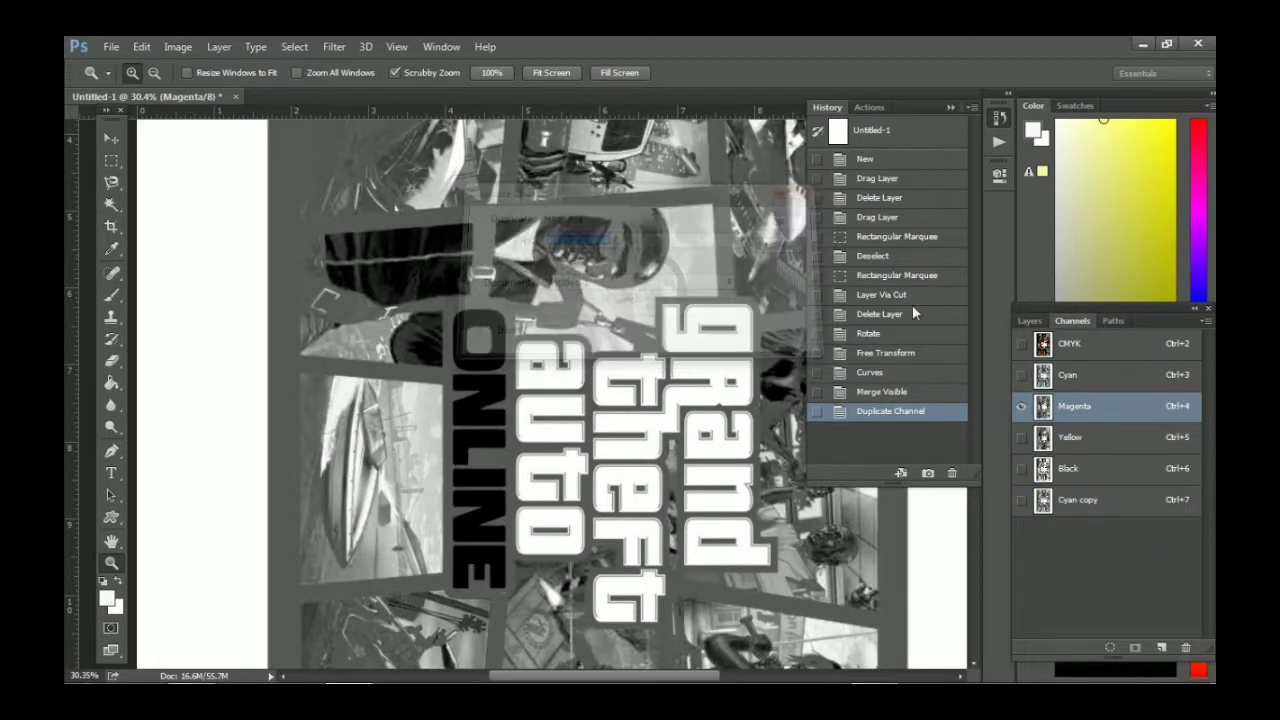
# Duplicate the Yellow and Black channels as Yellow copy and Black copy.
pyautogui.click(1057, 433)
pyautogui.rightClick(1060, 432)
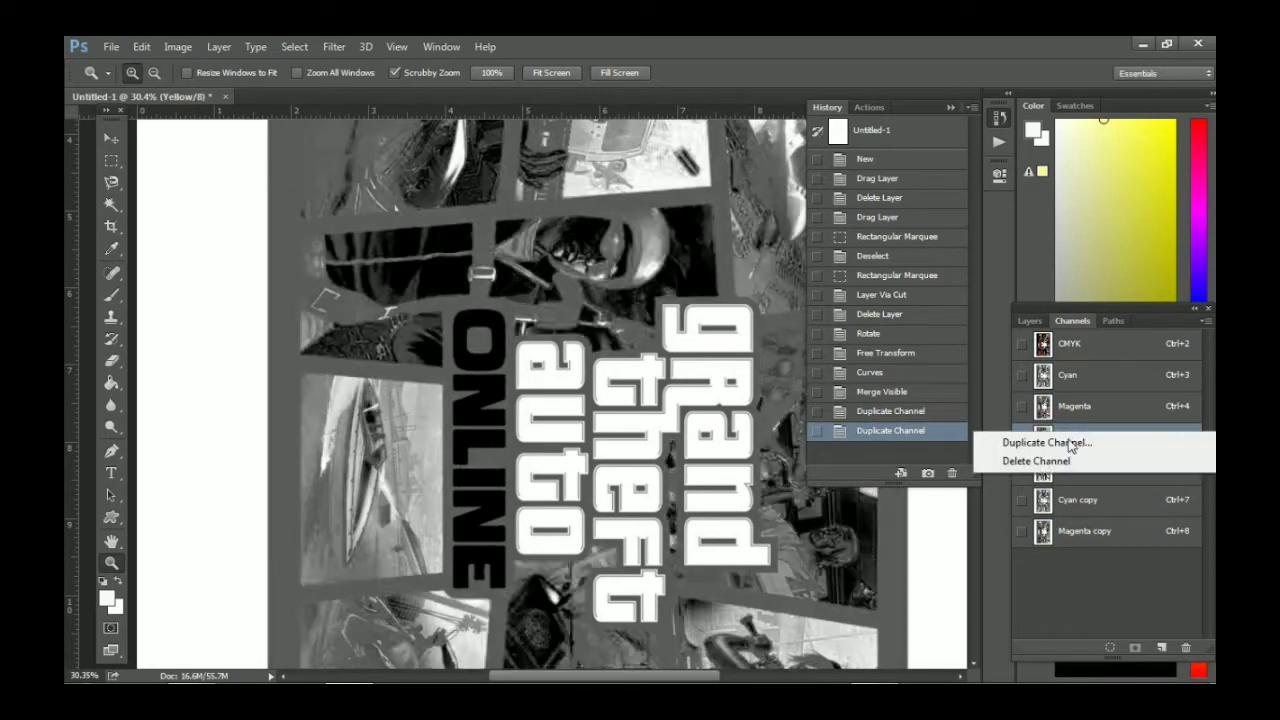
pyautogui.click(1048, 442)
pyautogui.click(792, 220)
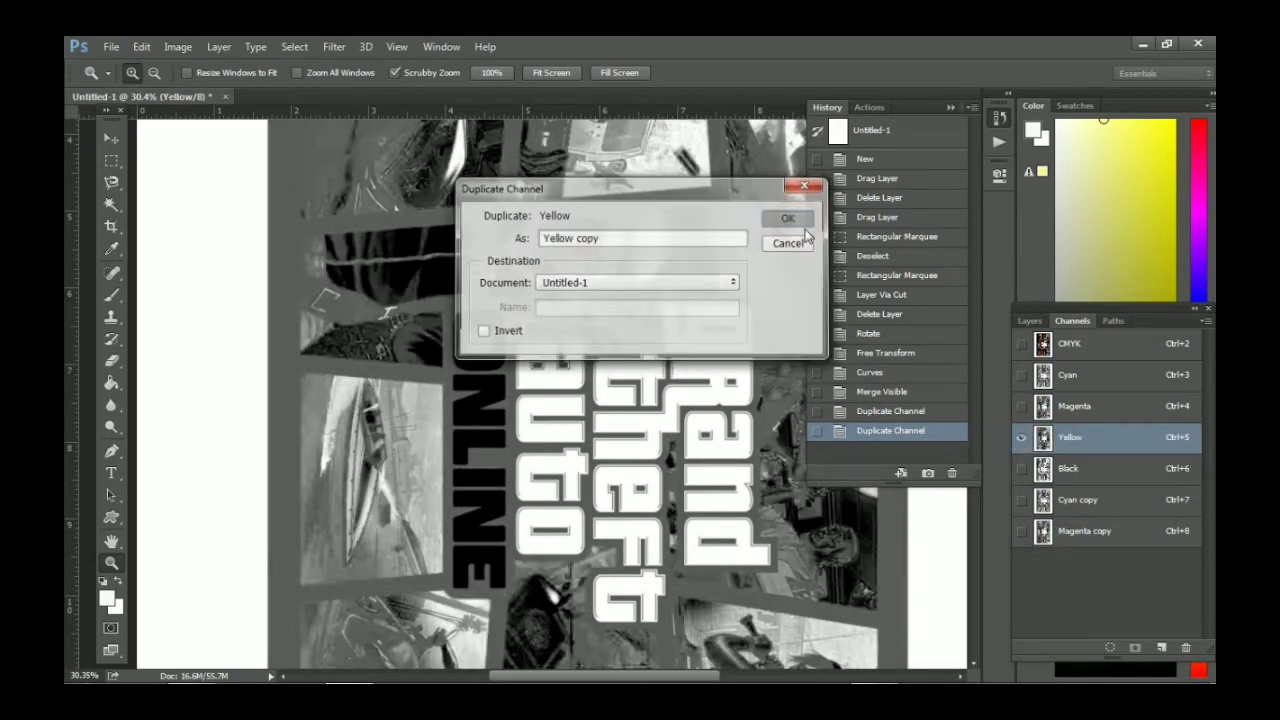
pyautogui.click(1050, 478)
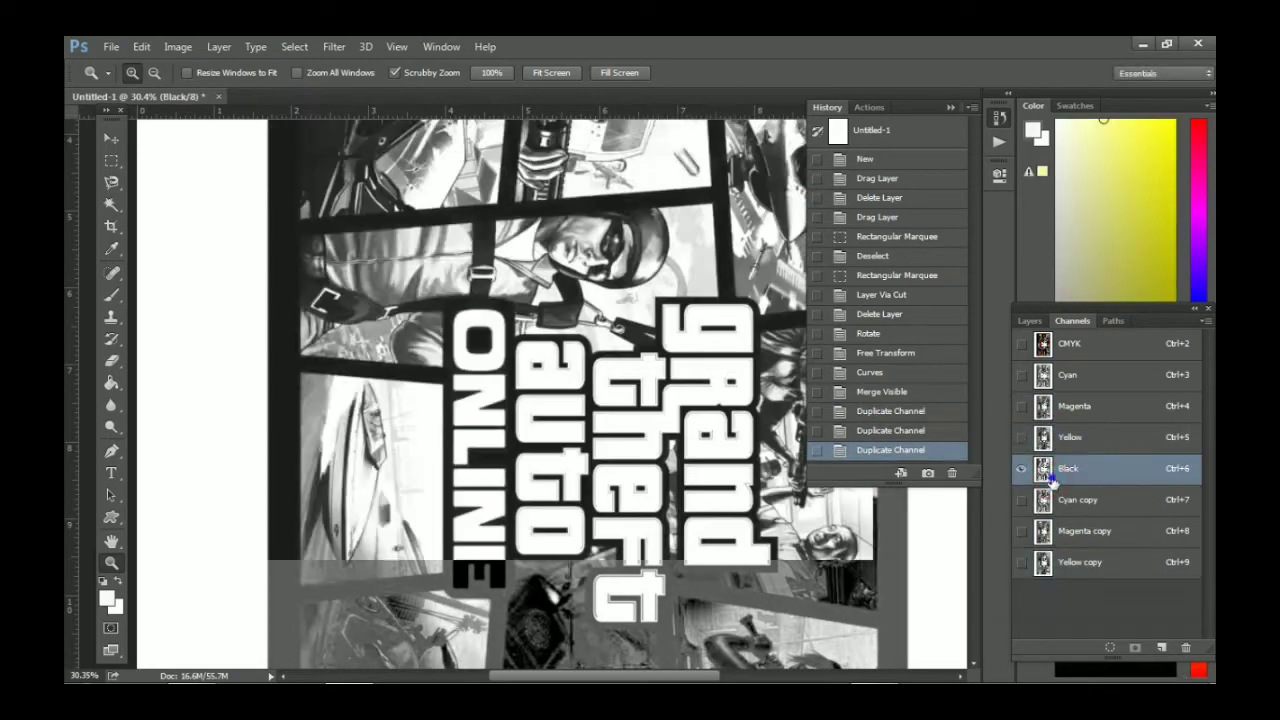
pyautogui.rightClick(1060, 480)
pyautogui.click(1060, 492)
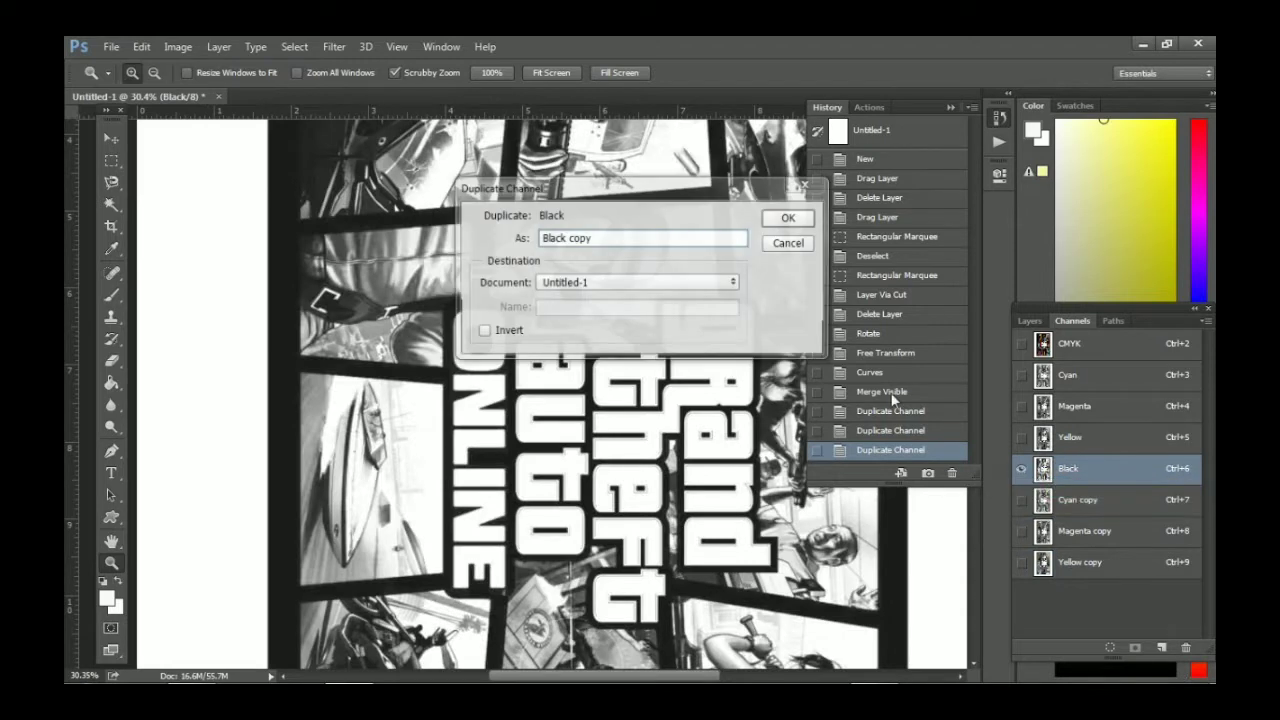
pyautogui.click(784, 230)
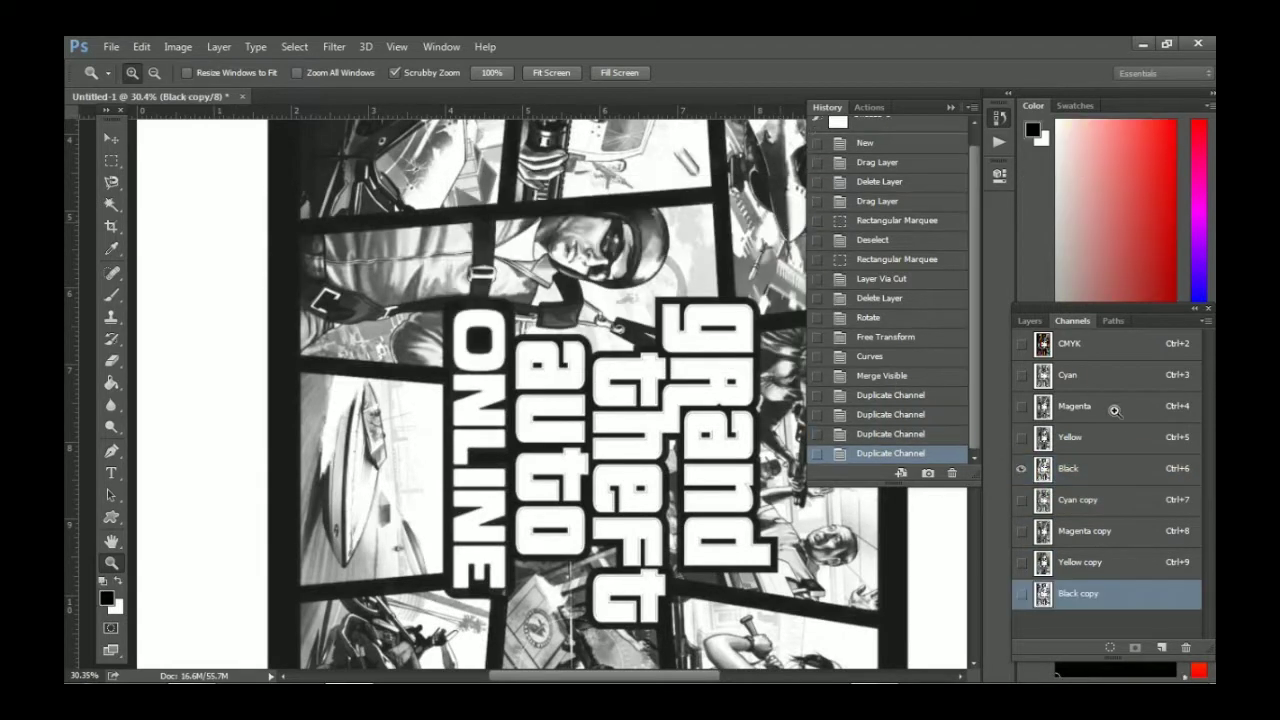
# Preview the composite, Cyan copy and Black channels individually.
pyautogui.click(1071, 352)
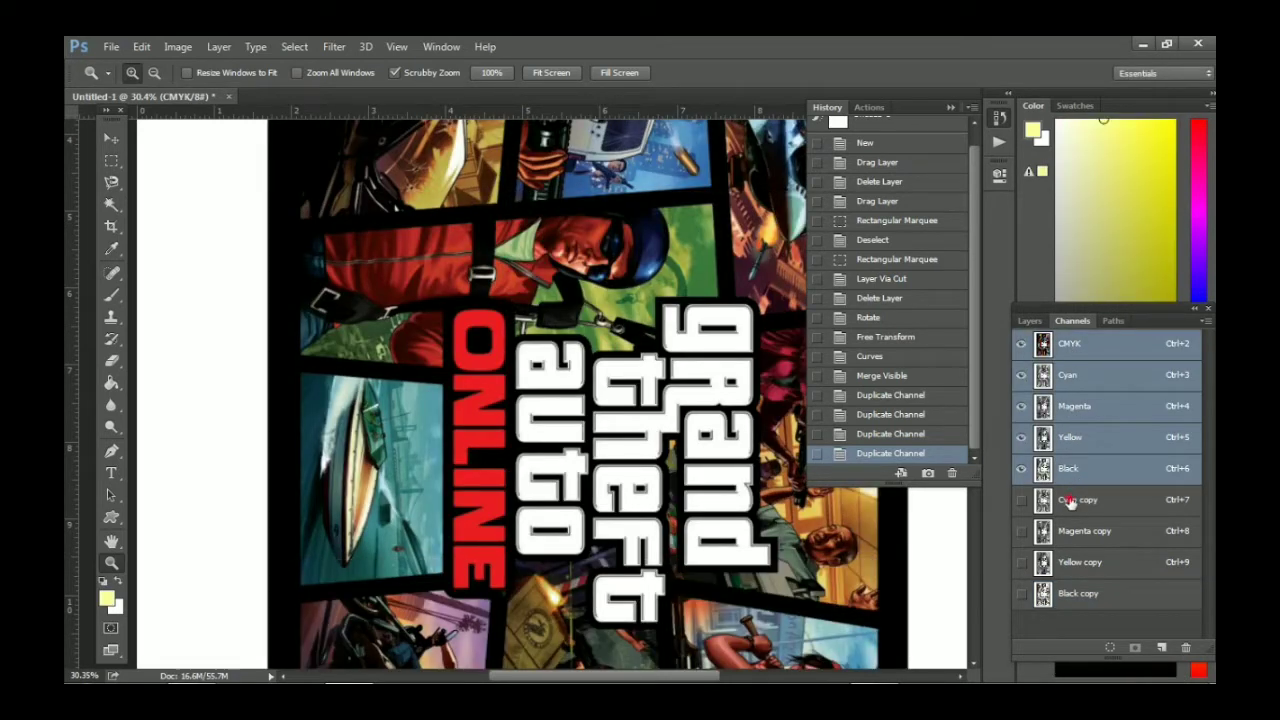
pyautogui.click(1060, 500)
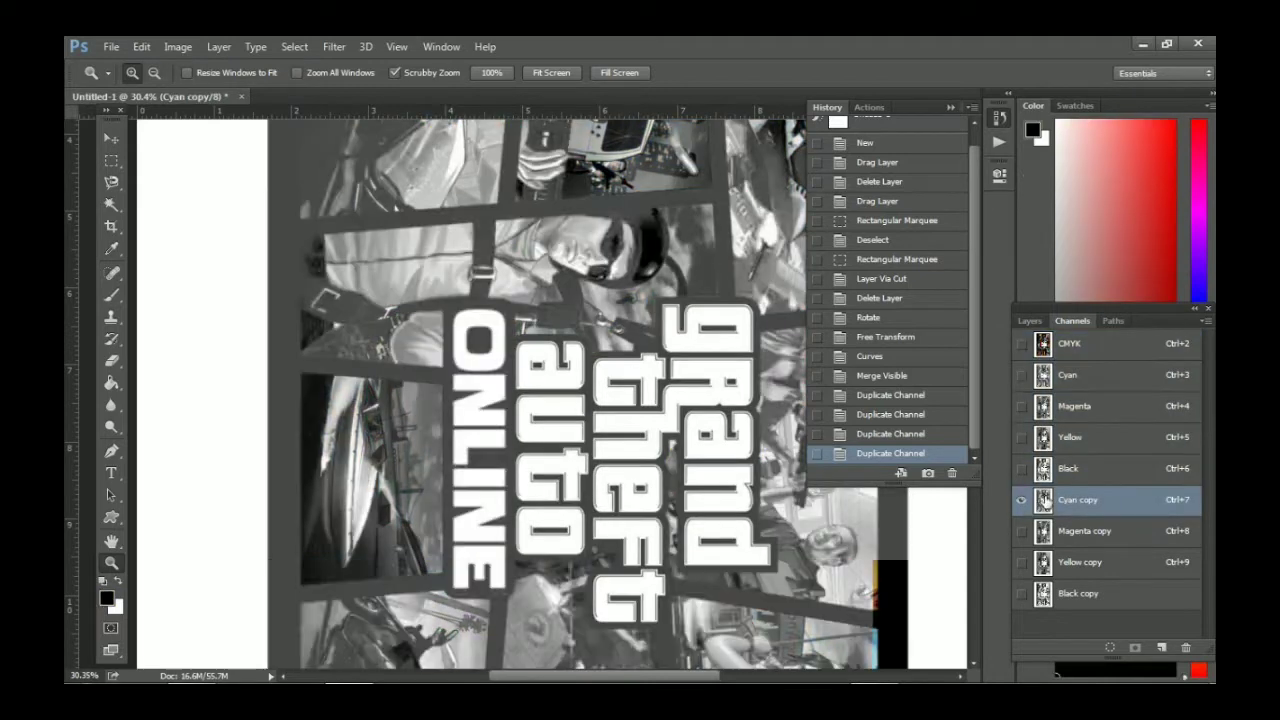
pyautogui.click(1052, 472)
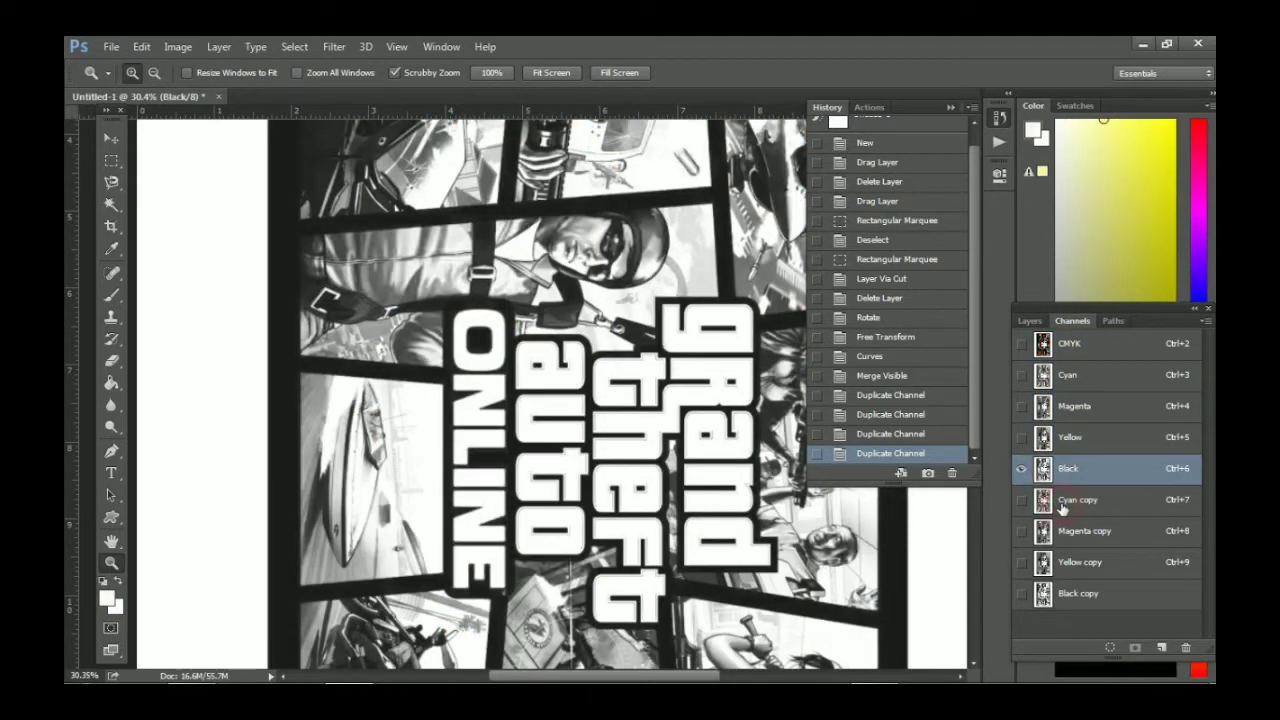
pyautogui.click(1062, 505)
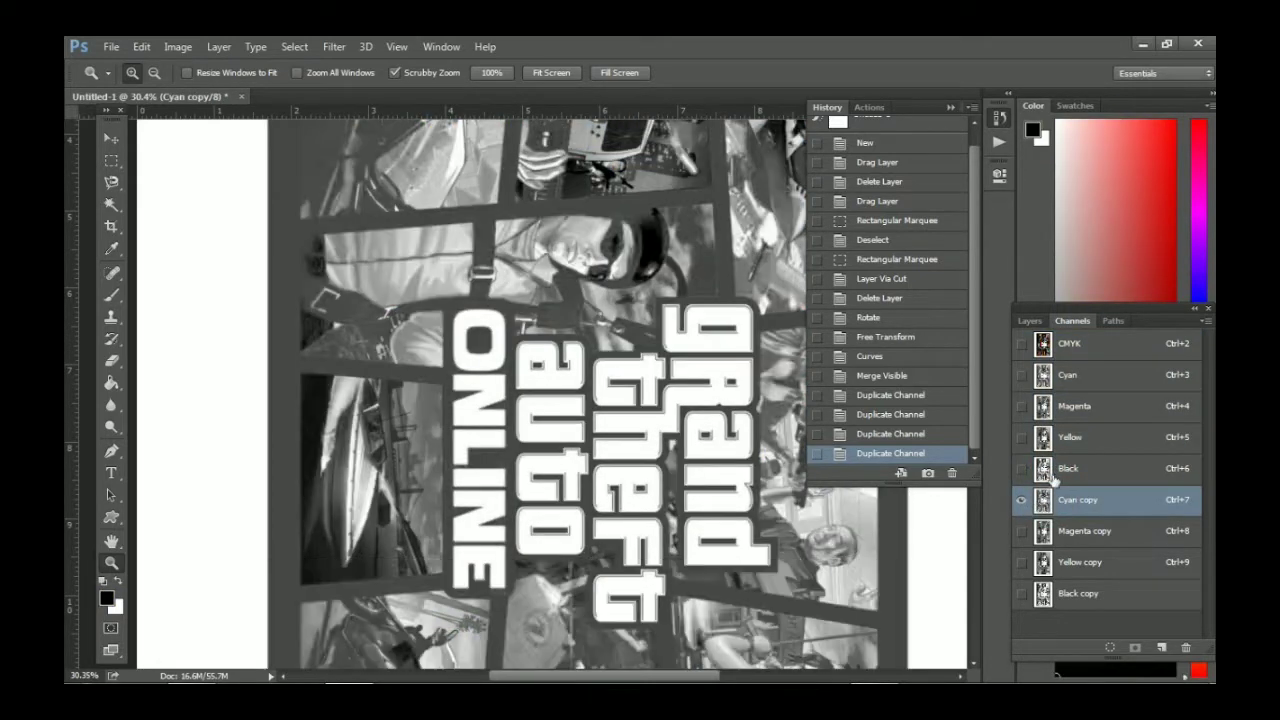
# Delete the original CMYK channels and add a new empty Alpha 1 channel.
pyautogui.moveTo(1058, 350); pyautogui.dragTo(1188, 643)
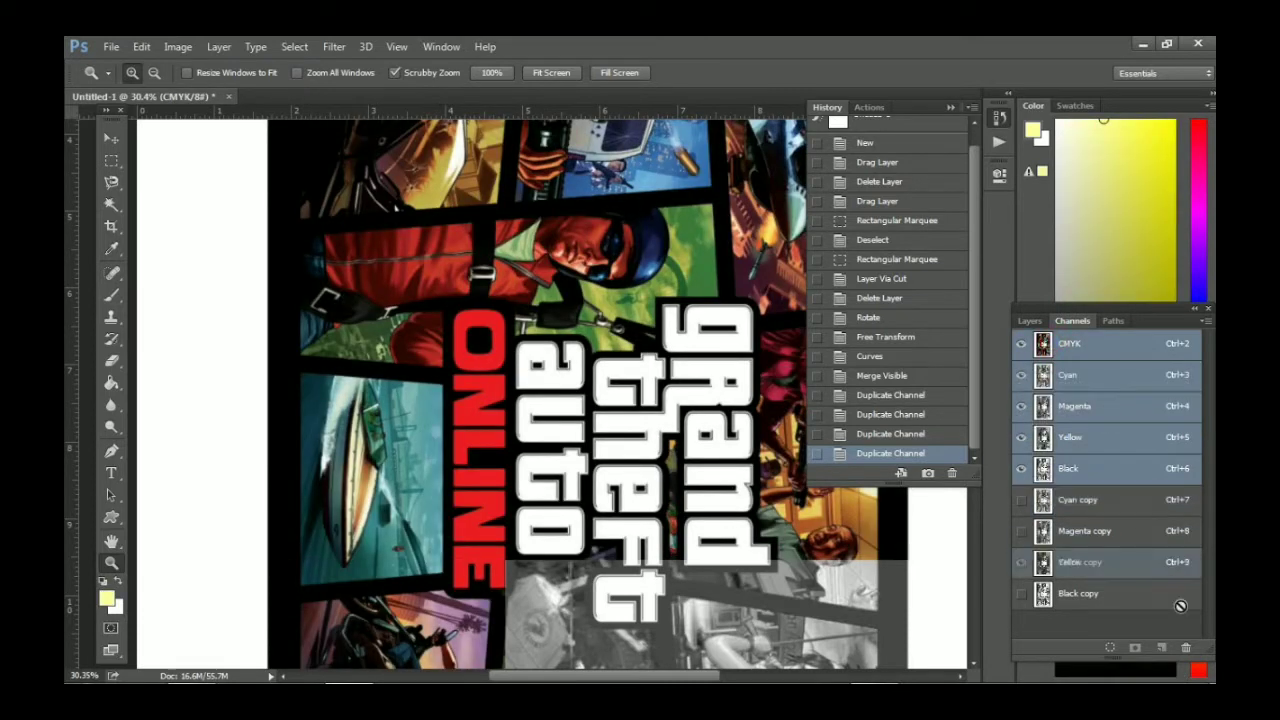
pyautogui.rightClick(1061, 420)
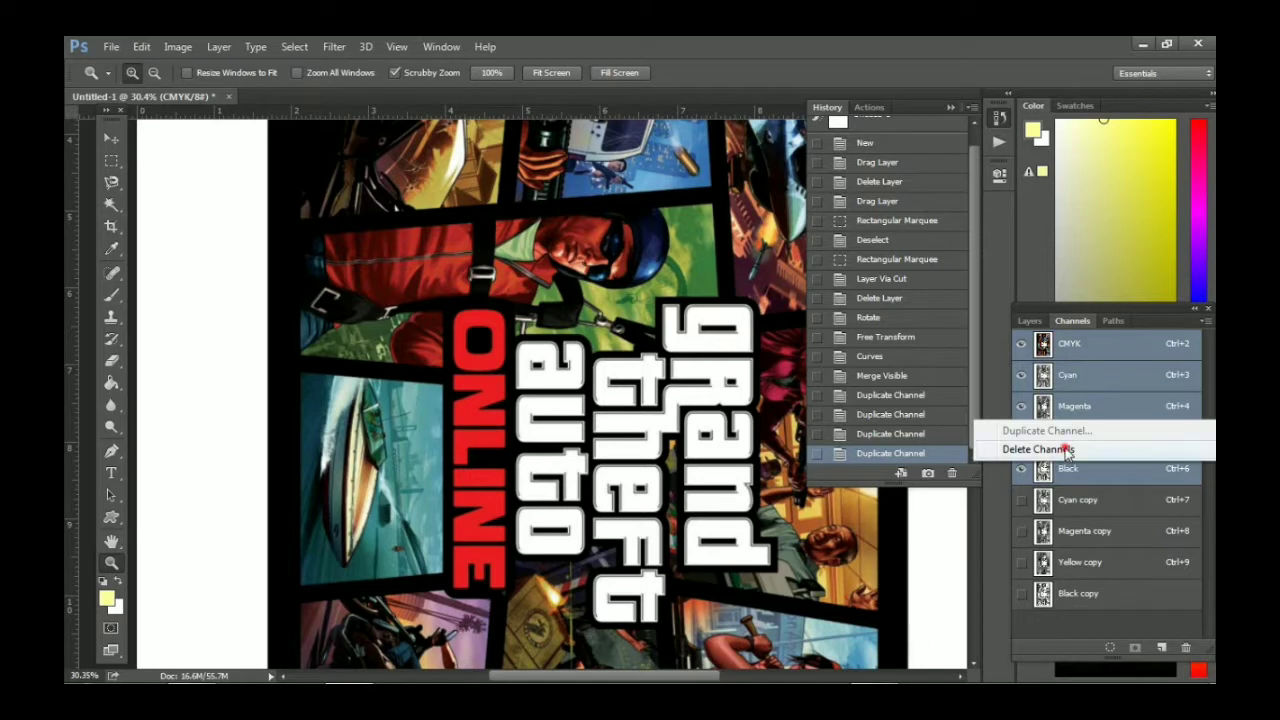
pyautogui.click(1040, 449)
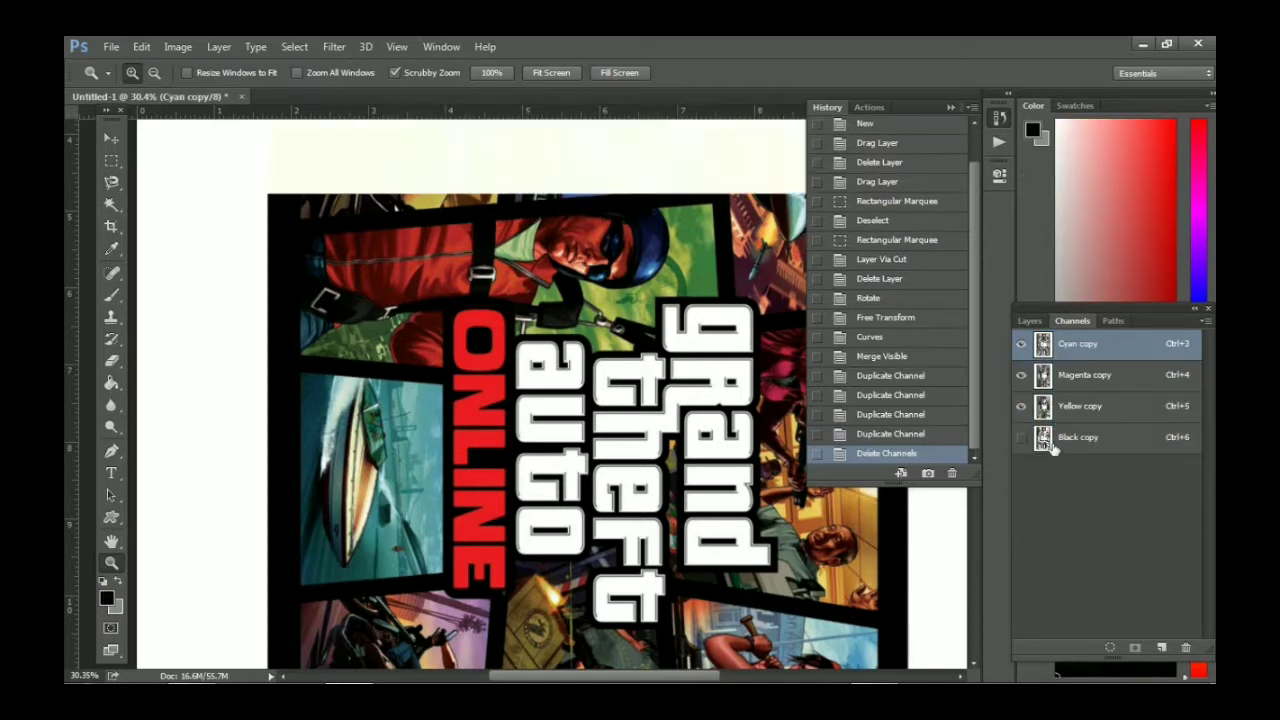
pyautogui.click(1156, 647)
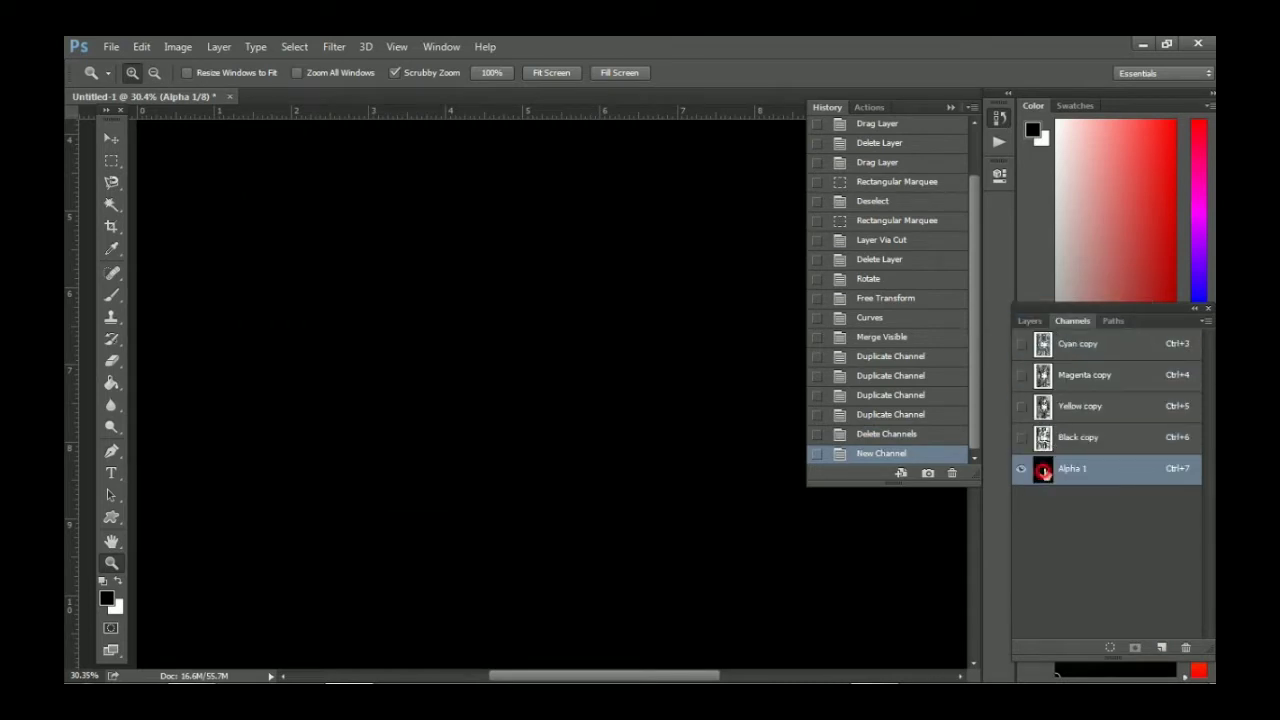
# Move Alpha 1 to the top of the channel list and confirm its channel options.
pyautogui.moveTo(1045, 472); pyautogui.dragTo(1112, 337)
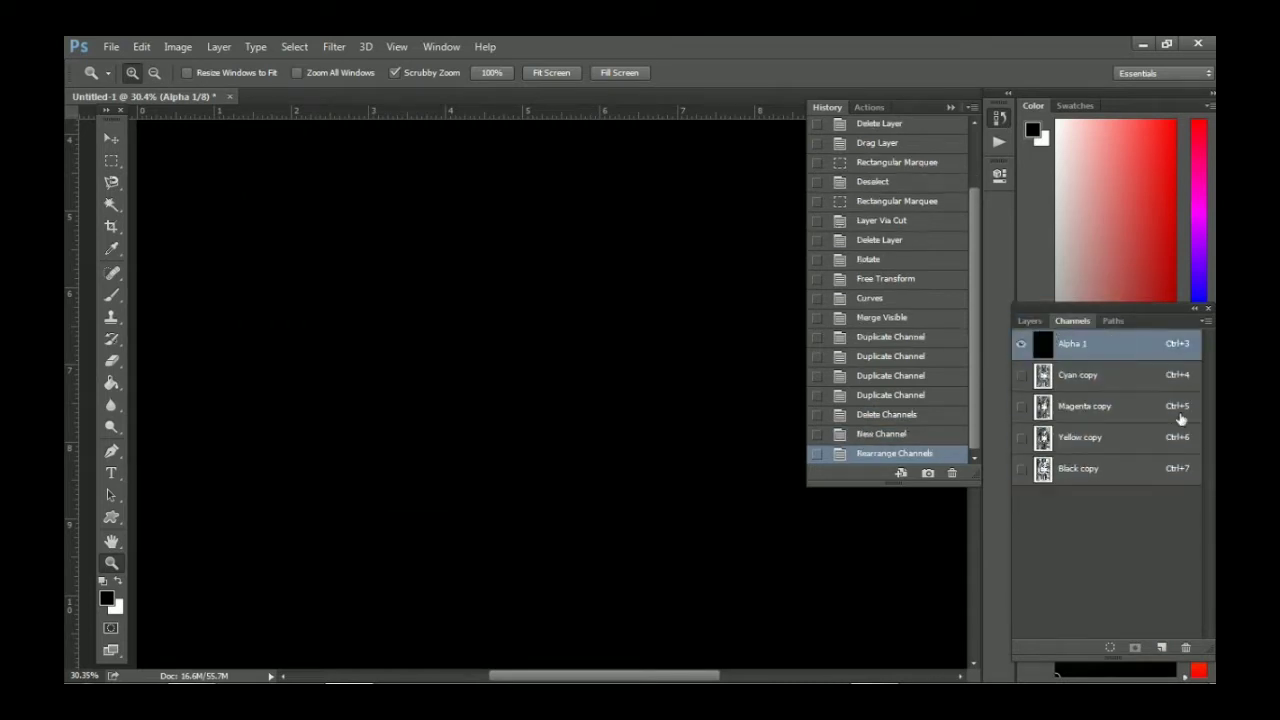
pyautogui.doubleClick(1098, 348)
pyautogui.write('tshirt')
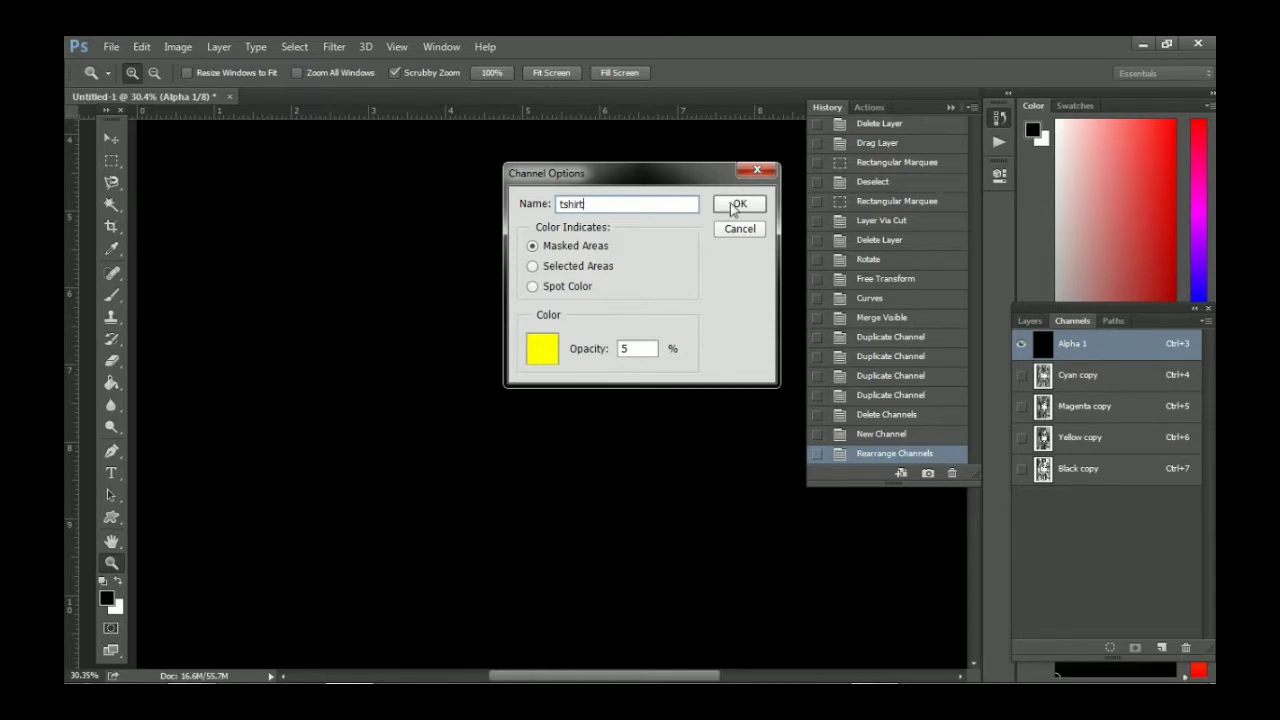
pyautogui.click(735, 206)
# Set Alpha 1's overlay colour to white at 100% opacity, keeping the name Alpha 1.
pyautogui.doubleClick(1038, 348)
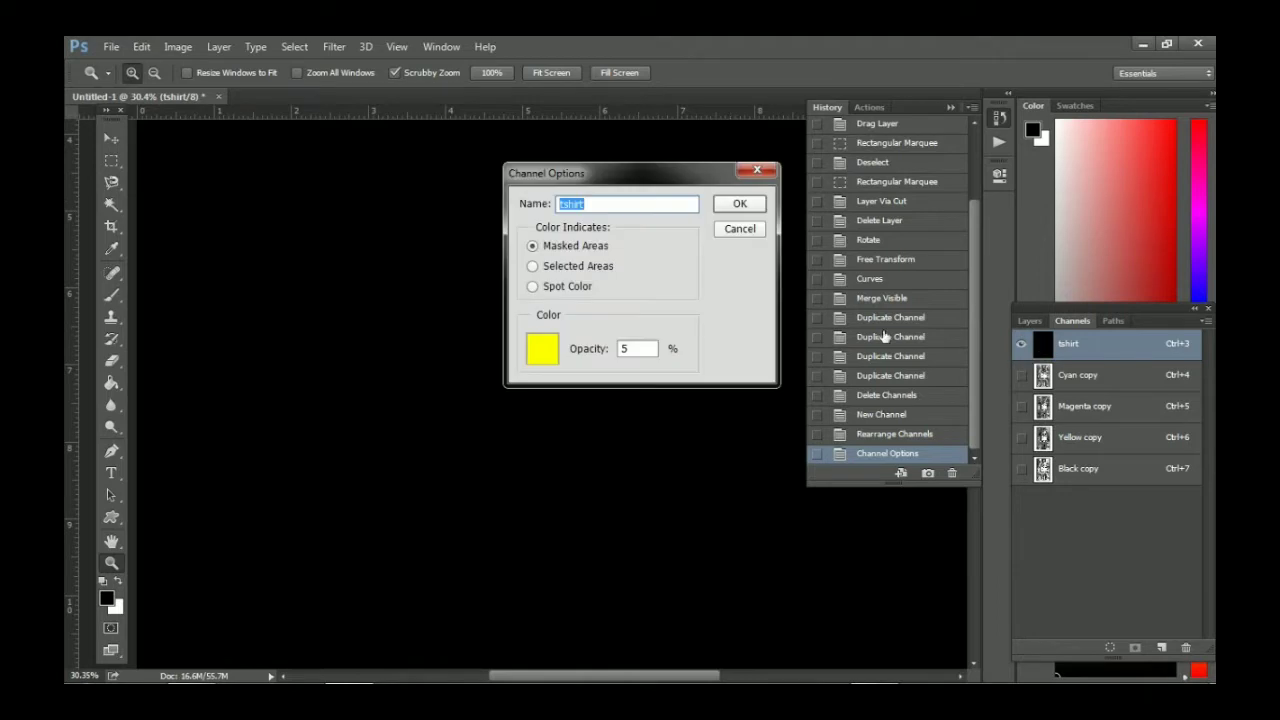
pyautogui.click(553, 349)
pyautogui.click(658, 394)
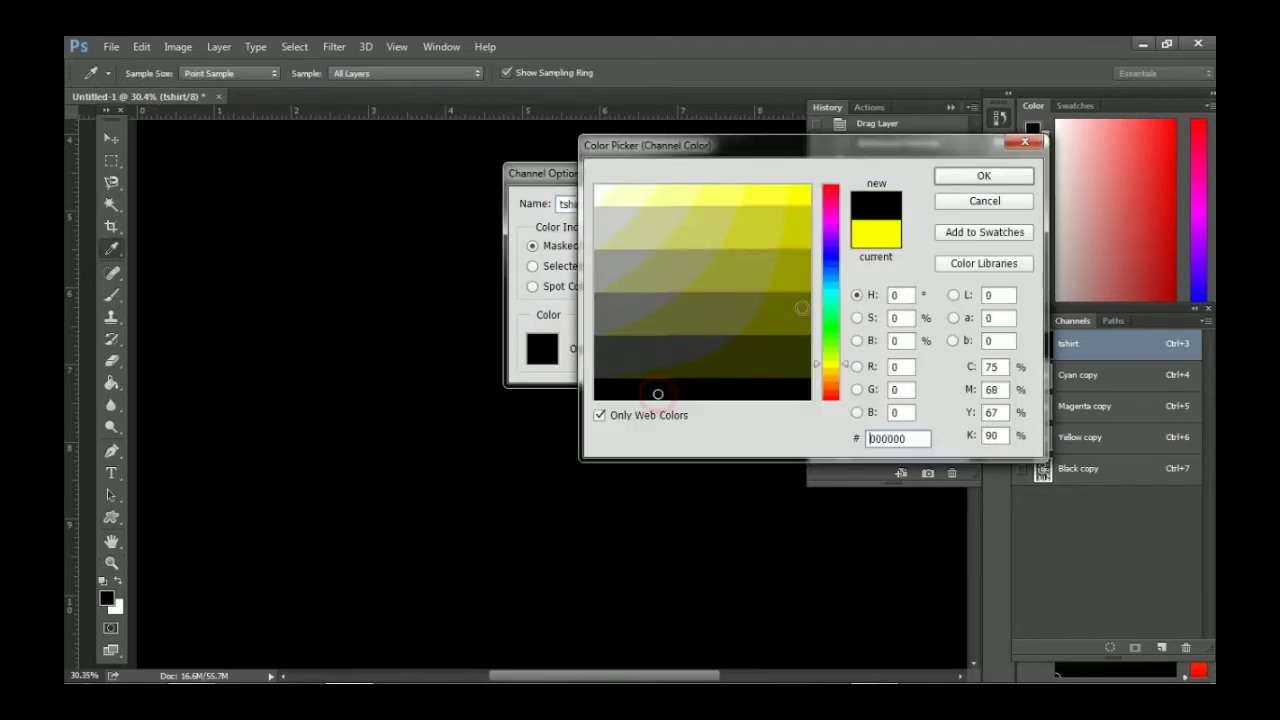
pyautogui.click(970, 178)
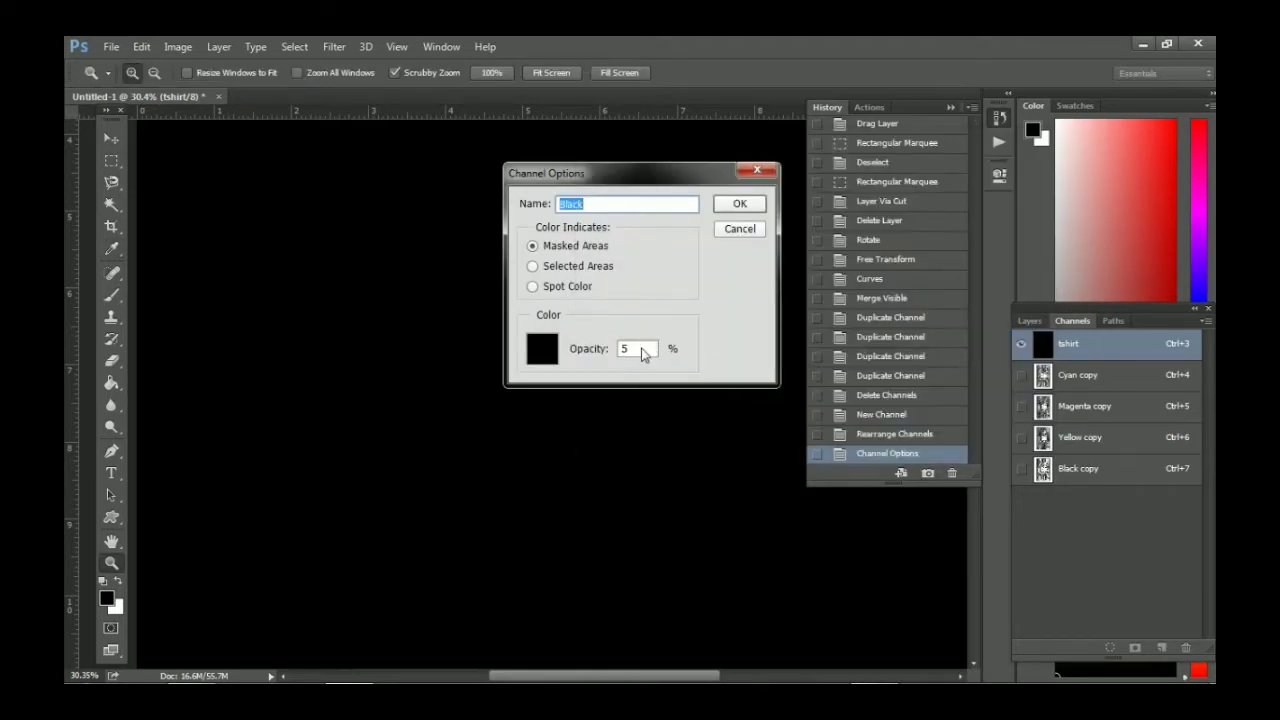
pyautogui.doubleClick(641, 349)
pyautogui.write('100')
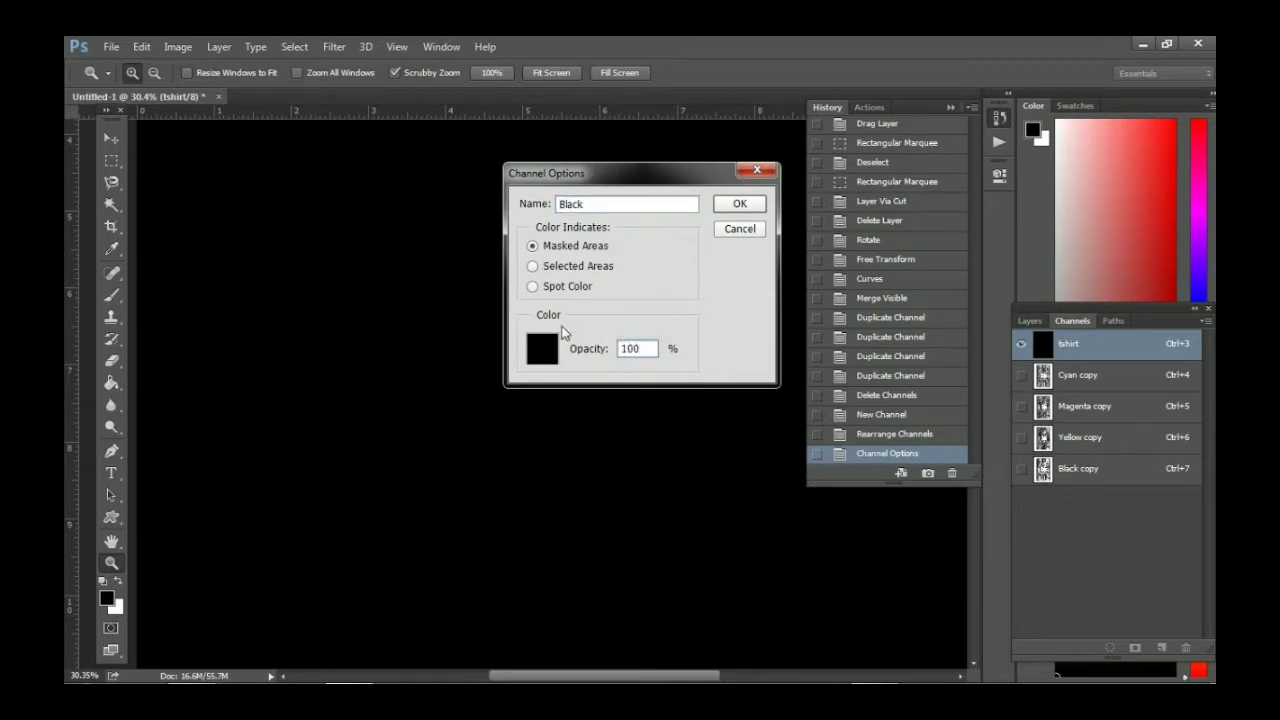
pyautogui.click(548, 350)
pyautogui.click(604, 193)
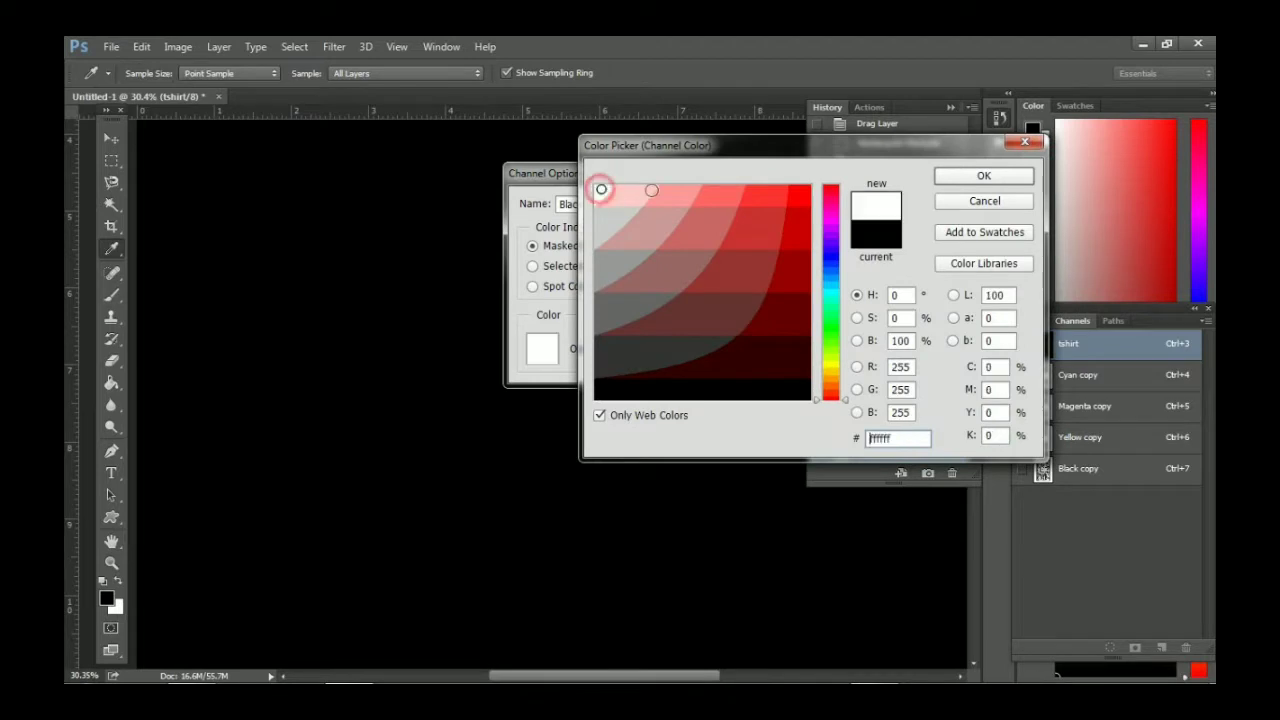
pyautogui.click(984, 176)
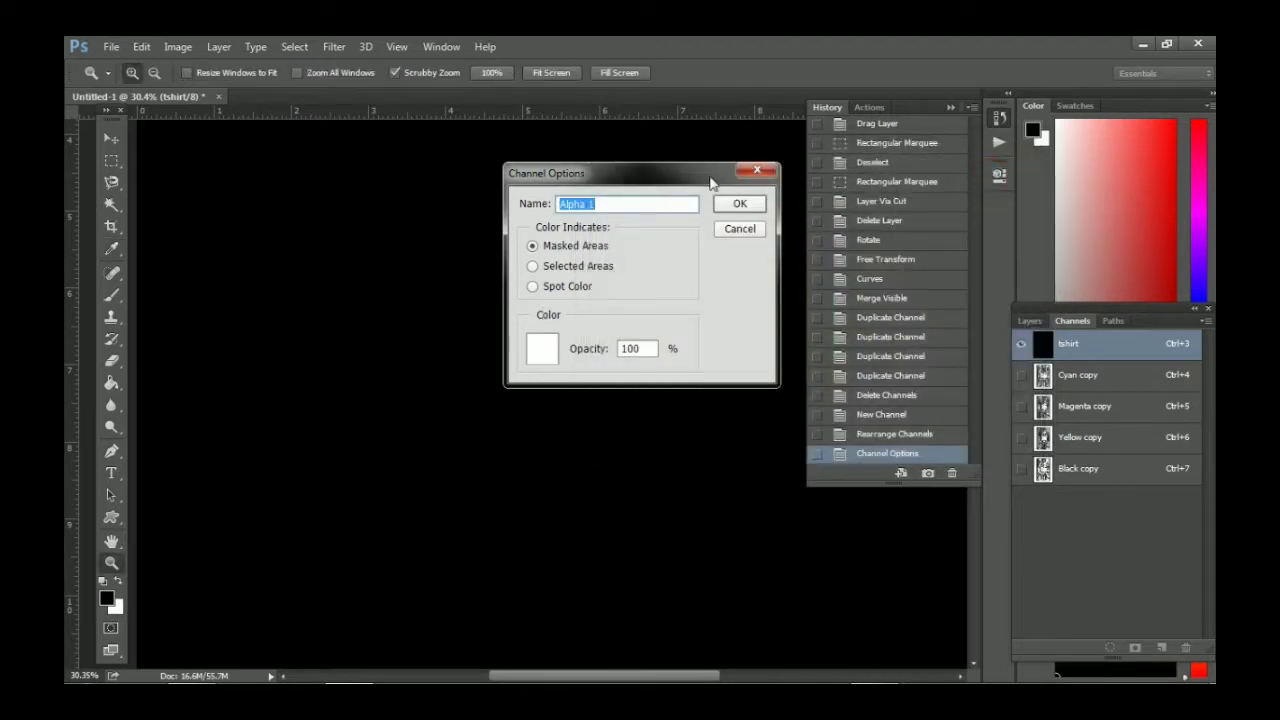
pyautogui.click(734, 205)
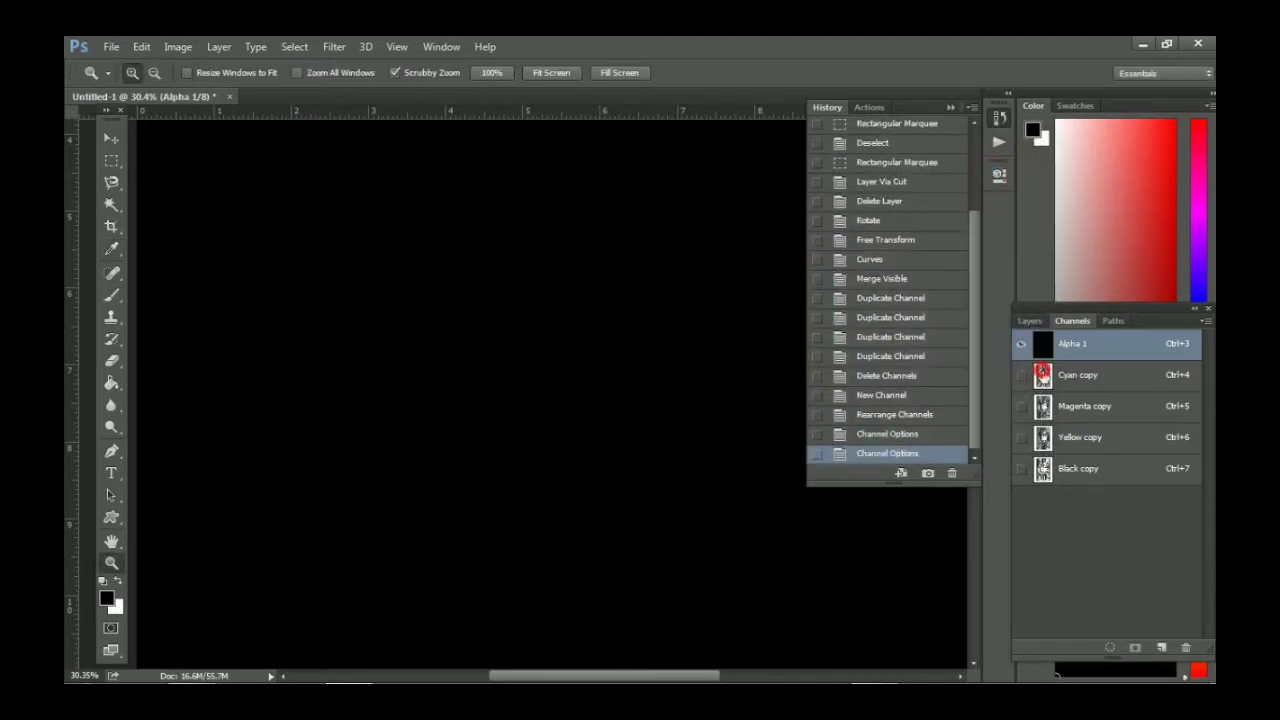
pyautogui.doubleClick(1043, 375)
# Make Cyan copy a spot colour channel with a light blue ink colour.
pyautogui.click(572, 286)
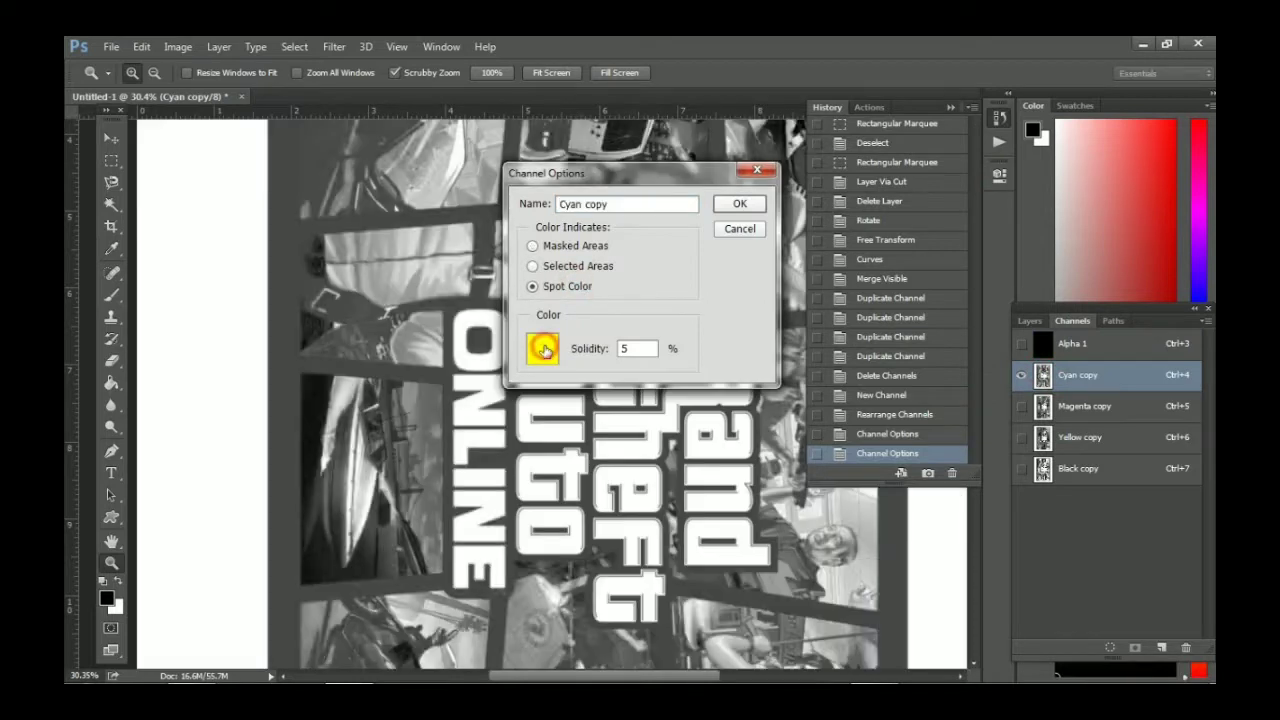
pyautogui.click(545, 346)
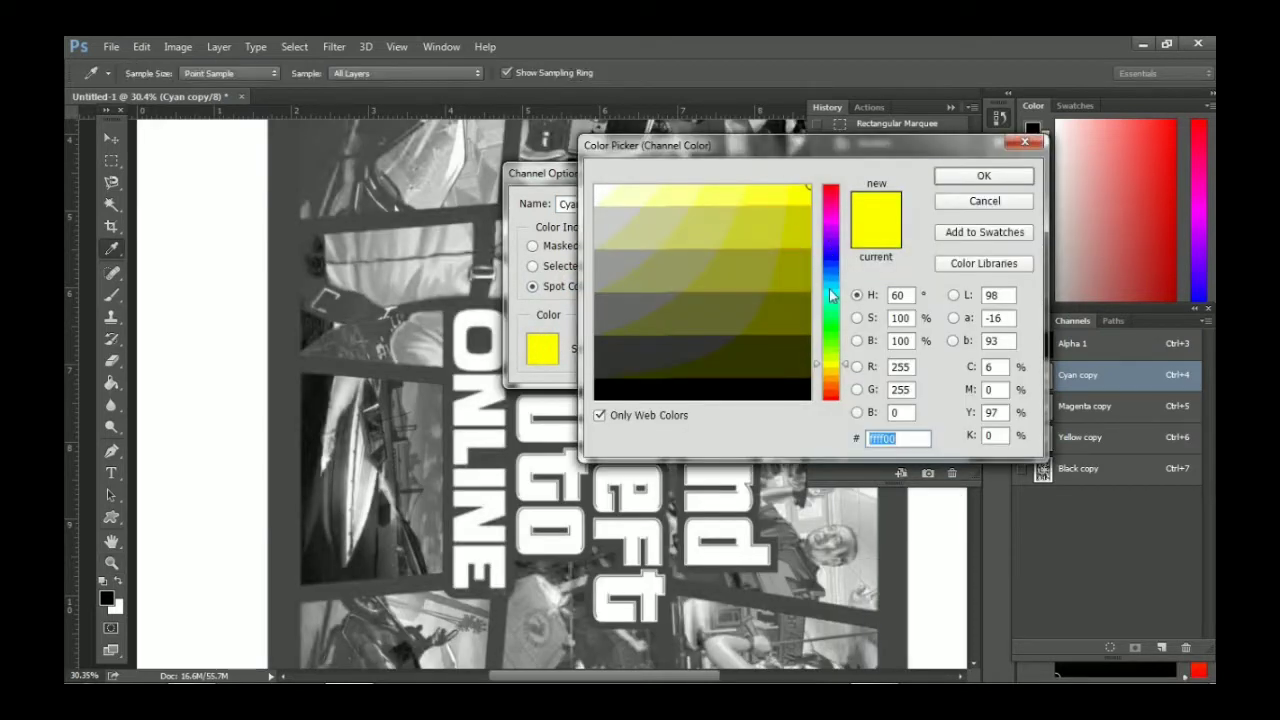
pyautogui.click(834, 258)
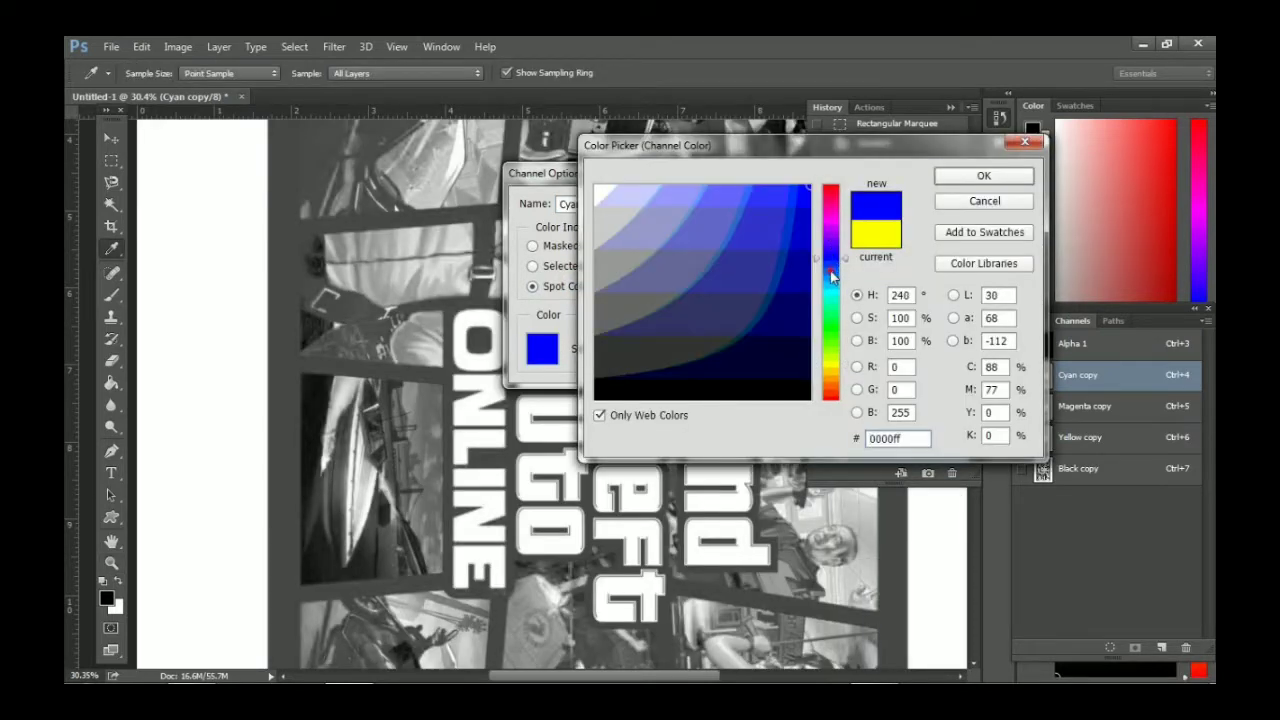
pyautogui.click(831, 272)
pyautogui.click(980, 177)
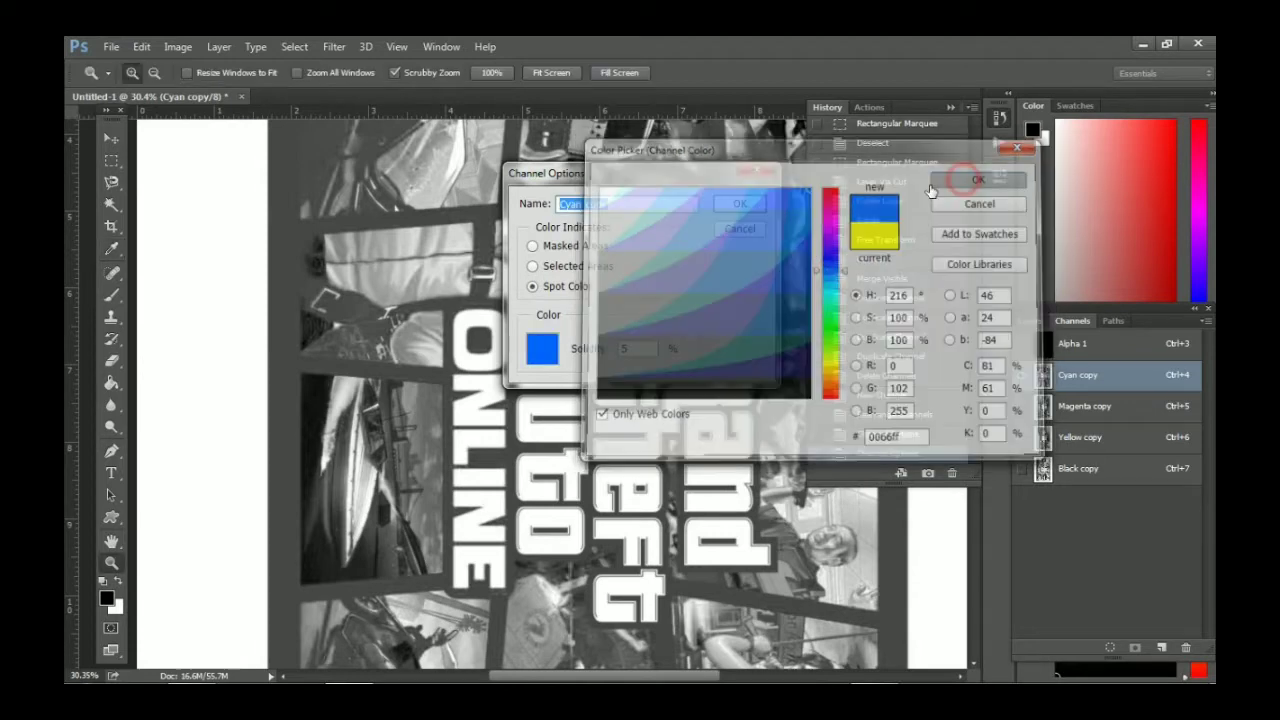
pyautogui.click(743, 206)
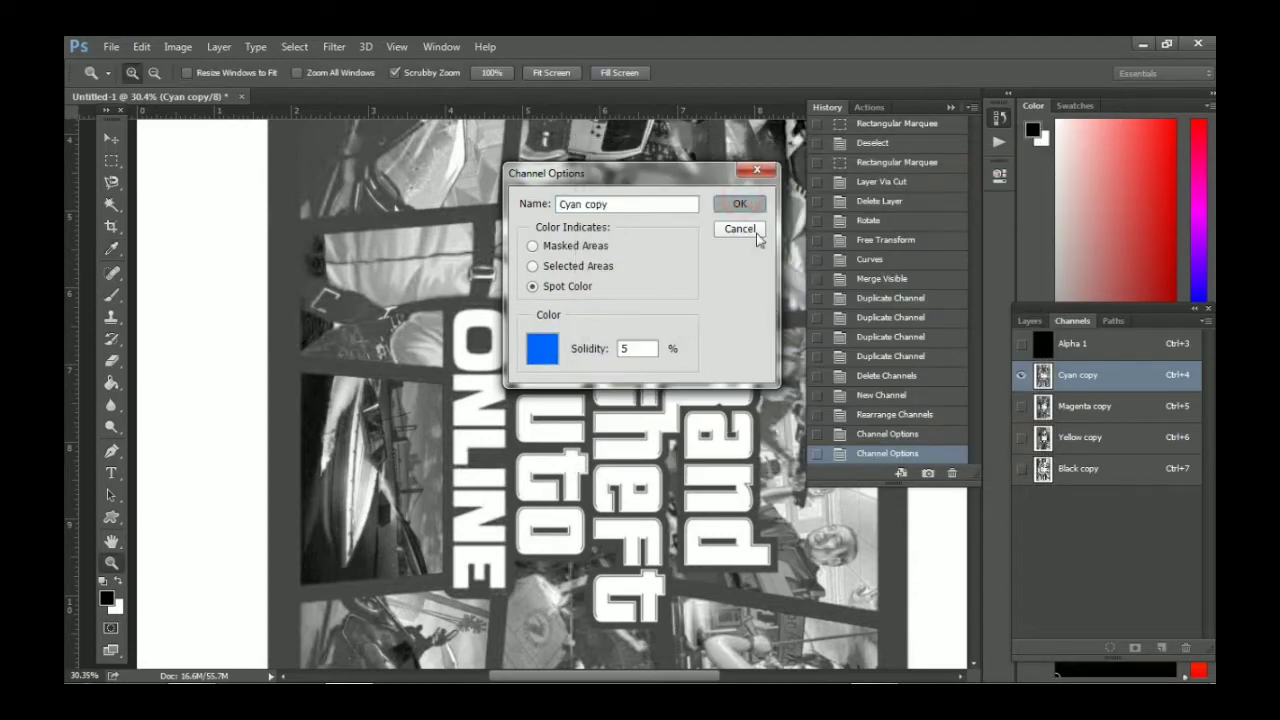
pyautogui.click(740, 206)
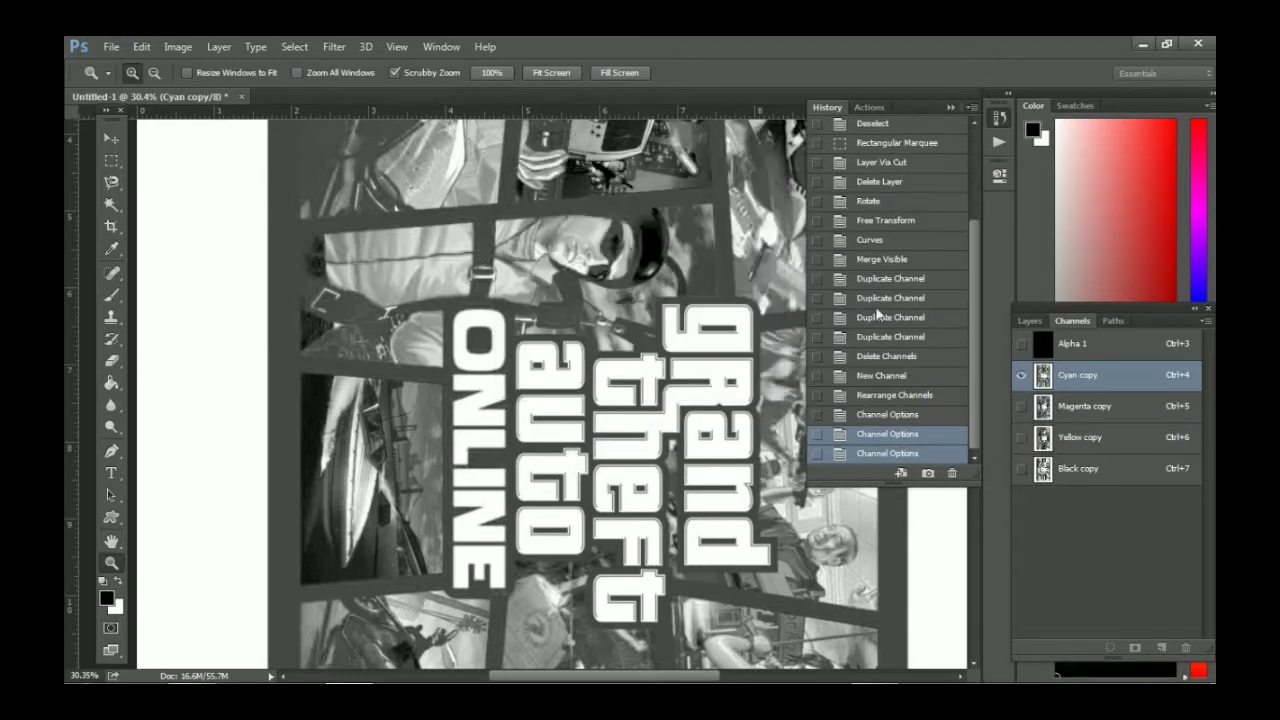
# Make Magenta copy a spot colour channel, leaving Yellow copy's options unchanged.
pyautogui.click(1045, 408)
pyautogui.doubleClick(1045, 408)
pyautogui.click(577, 288)
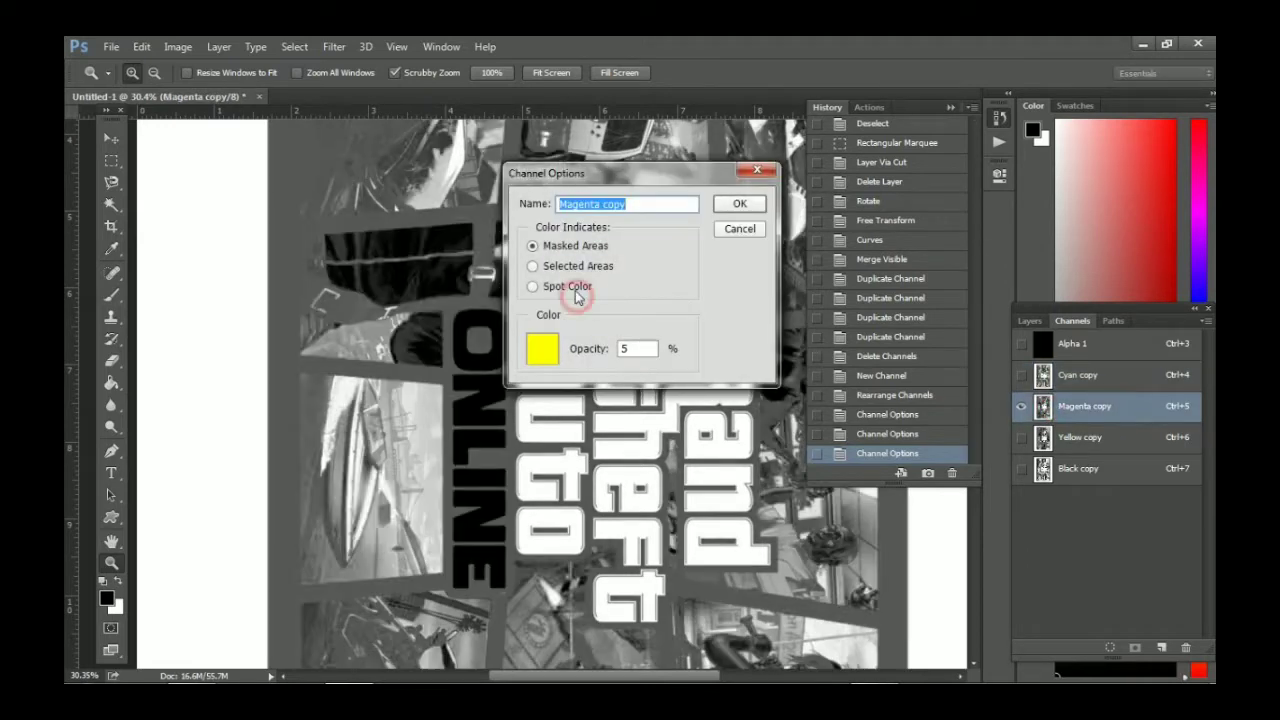
pyautogui.click(737, 205)
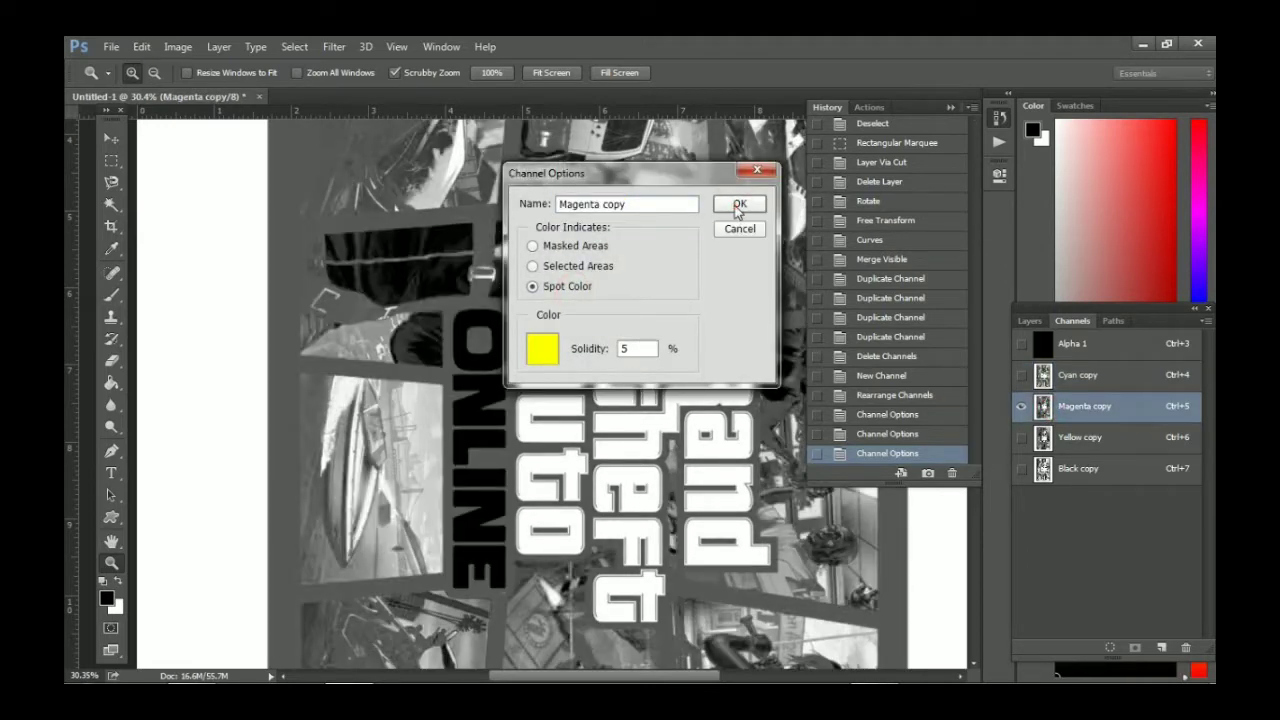
pyautogui.click(737, 205)
pyautogui.click(1045, 440)
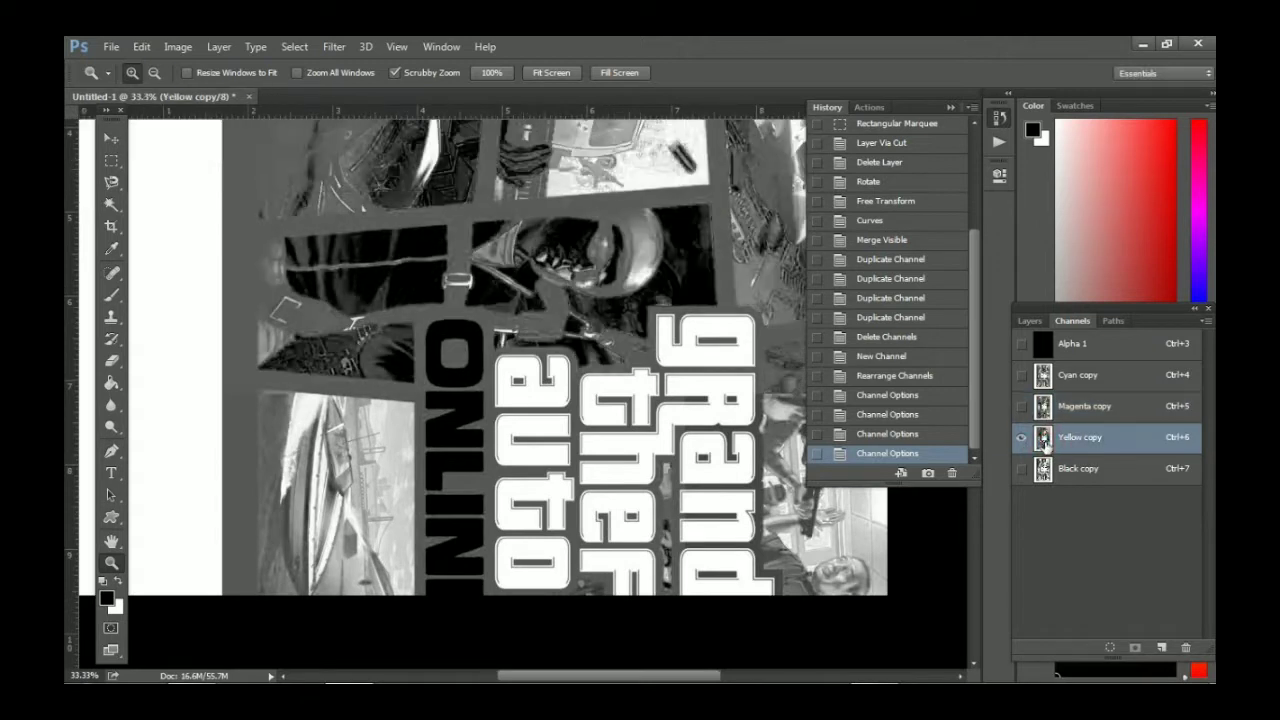
pyautogui.doubleClick(1045, 440)
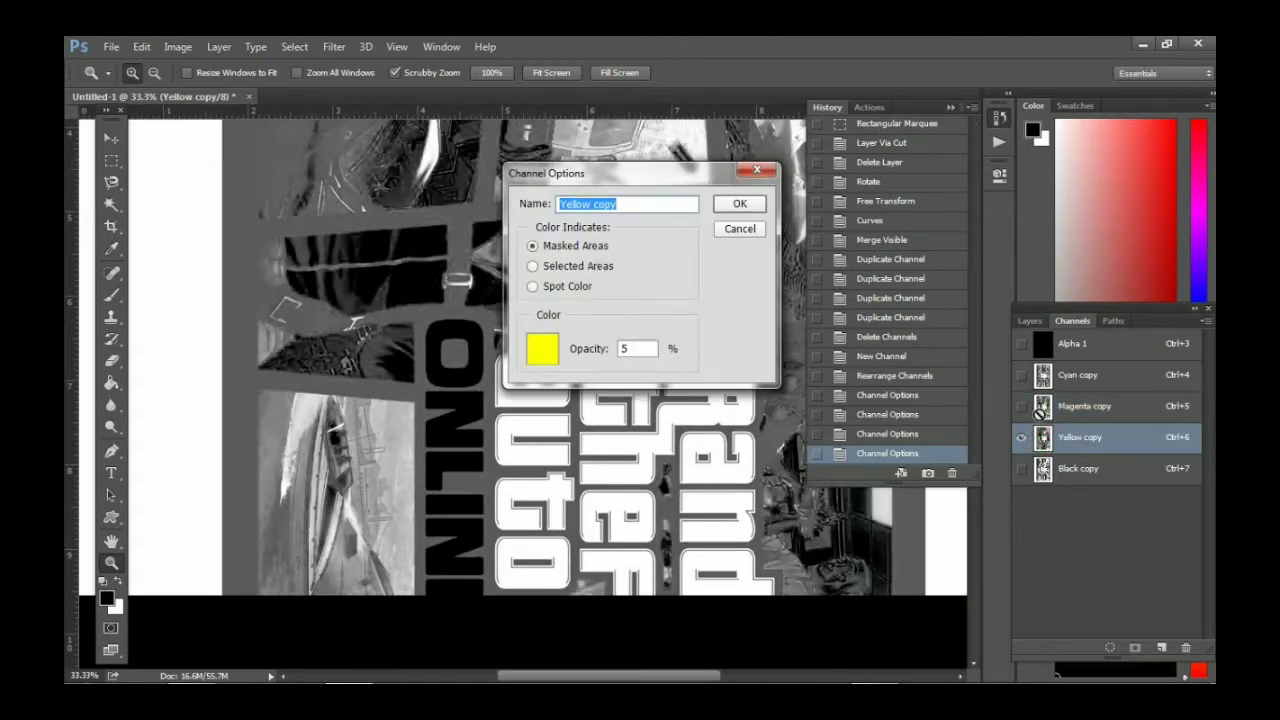
pyautogui.click(752, 230)
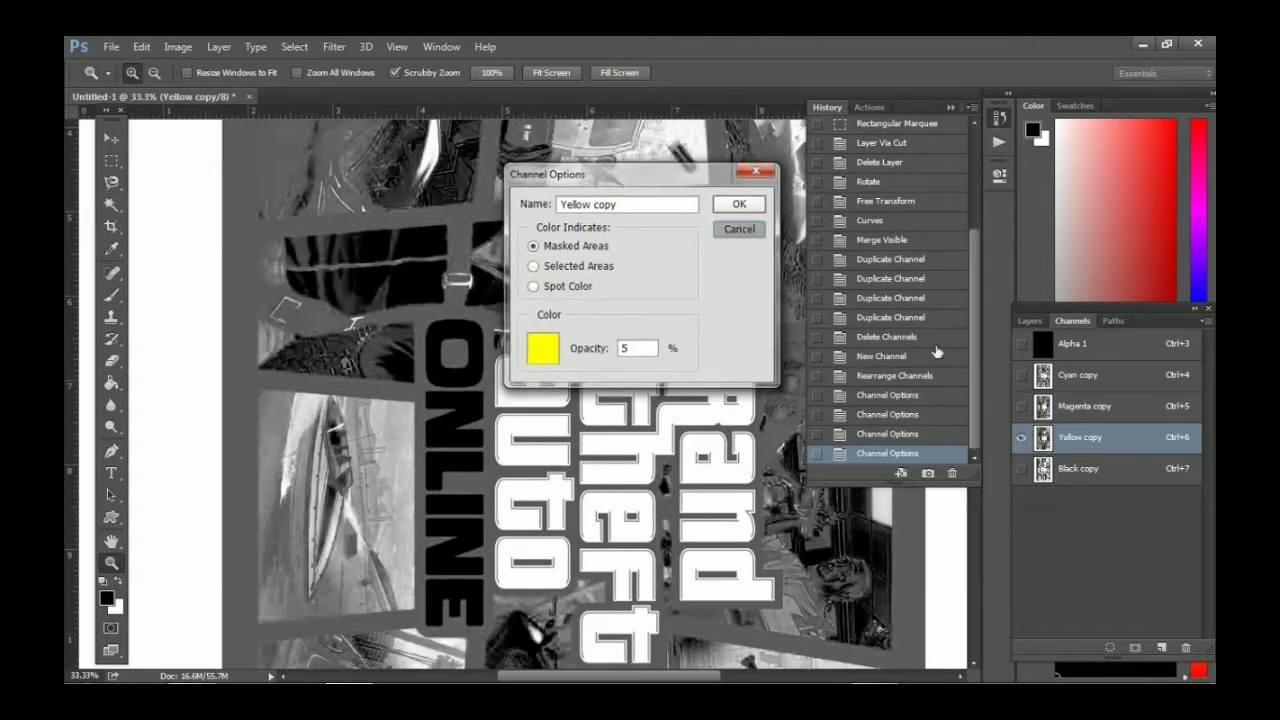
pyautogui.press('Escape')
# Change the Magenta copy spot ink colour to pink-magenta.
pyautogui.doubleClick(1044, 407)
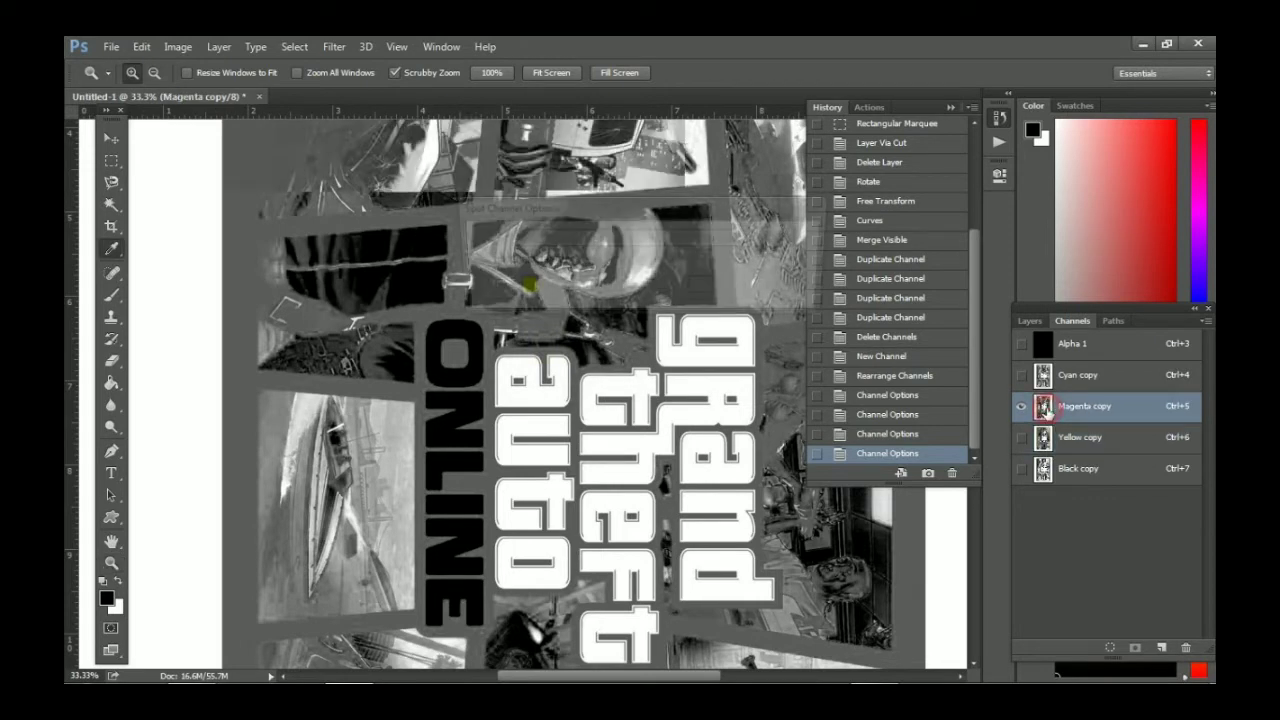
pyautogui.click(519, 287)
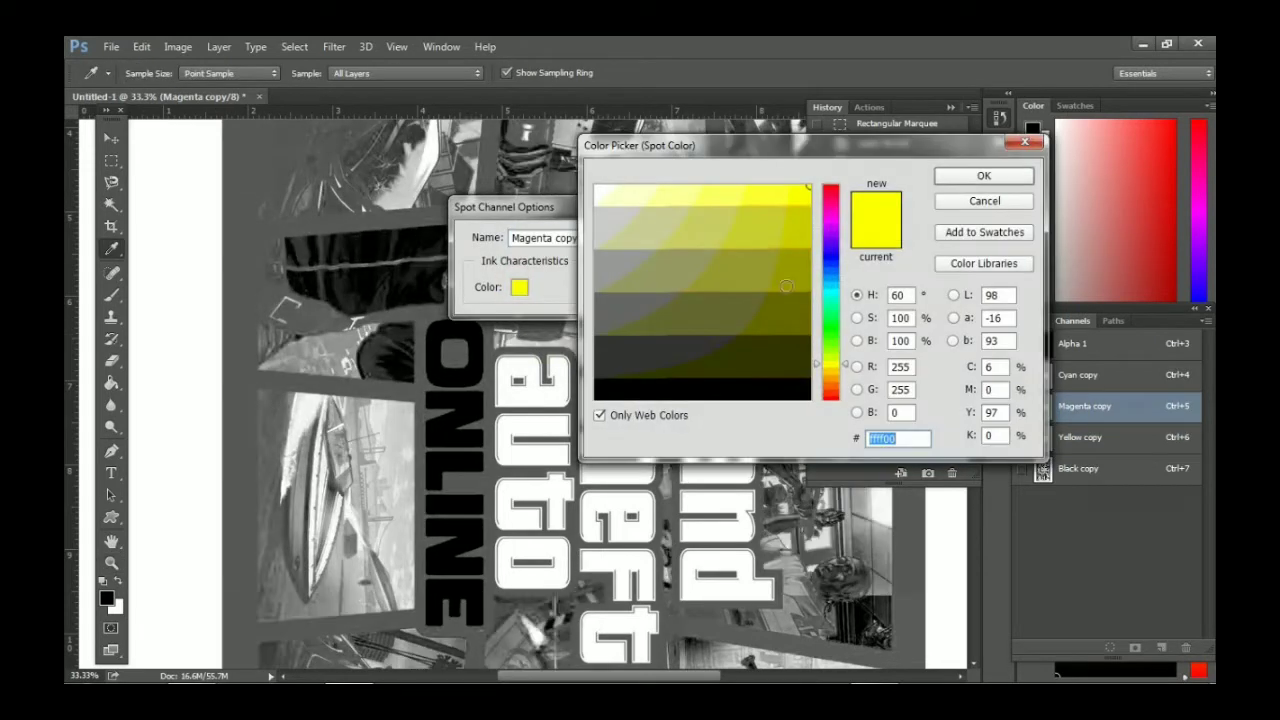
pyautogui.click(837, 205)
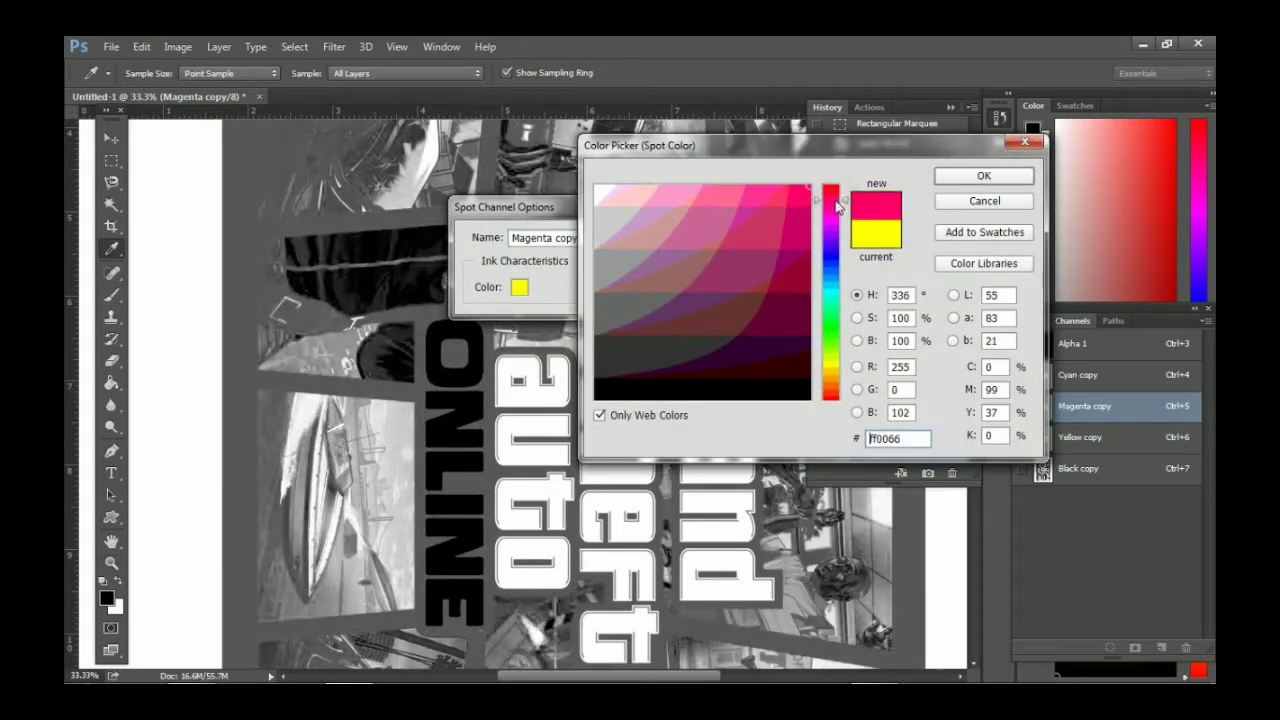
pyautogui.click(960, 180)
pyautogui.click(796, 240)
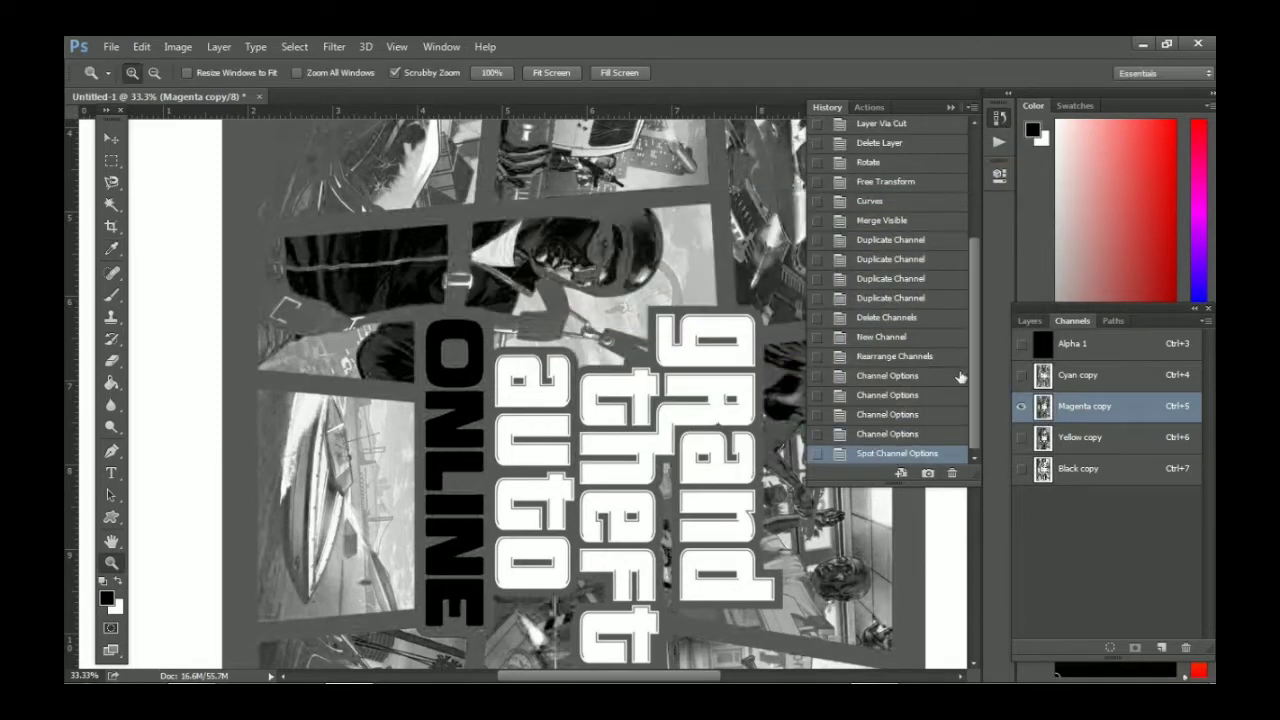
# Make Yellow copy a spot colour channel keeping yellow as its ink.
pyautogui.doubleClick(1043, 440)
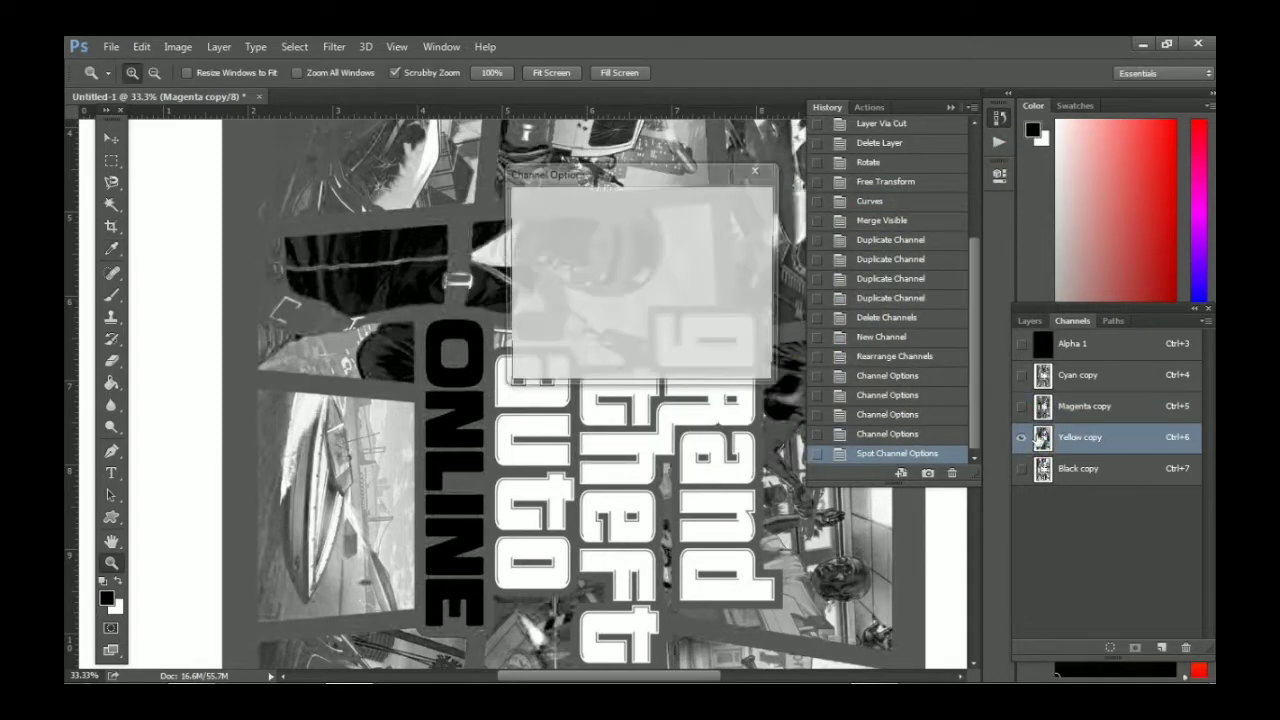
pyautogui.click(567, 287)
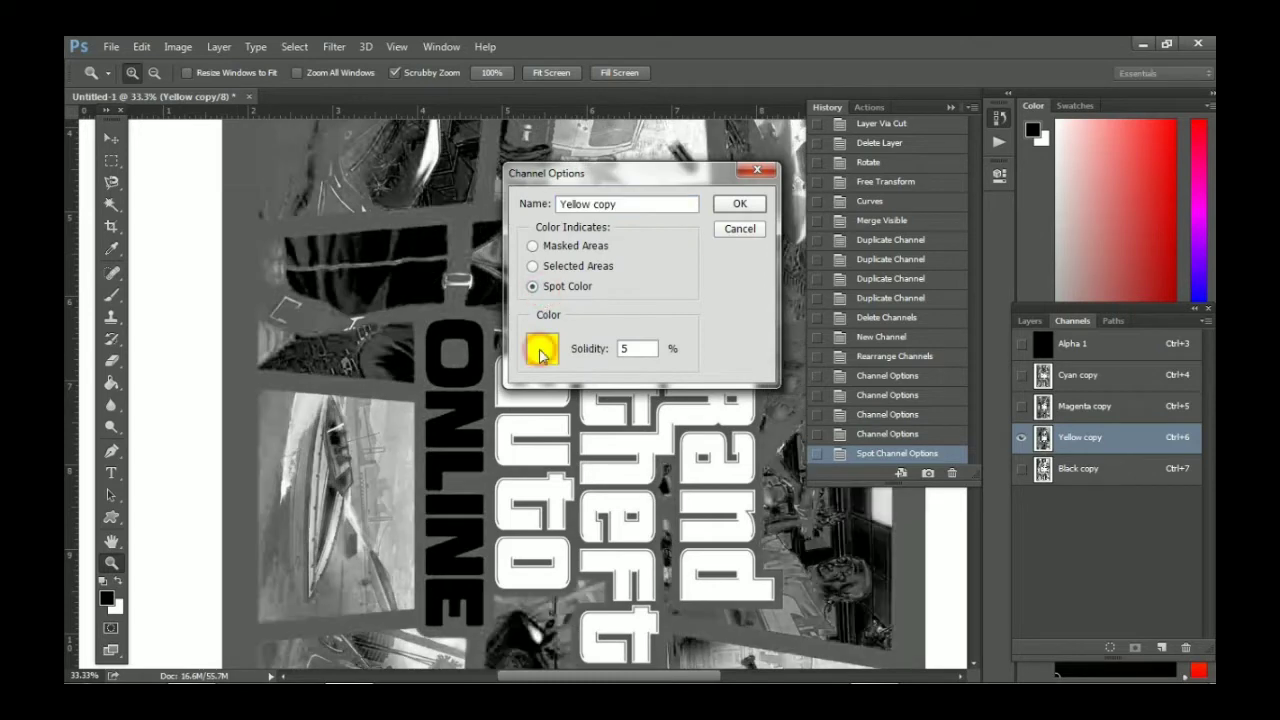
pyautogui.click(543, 347)
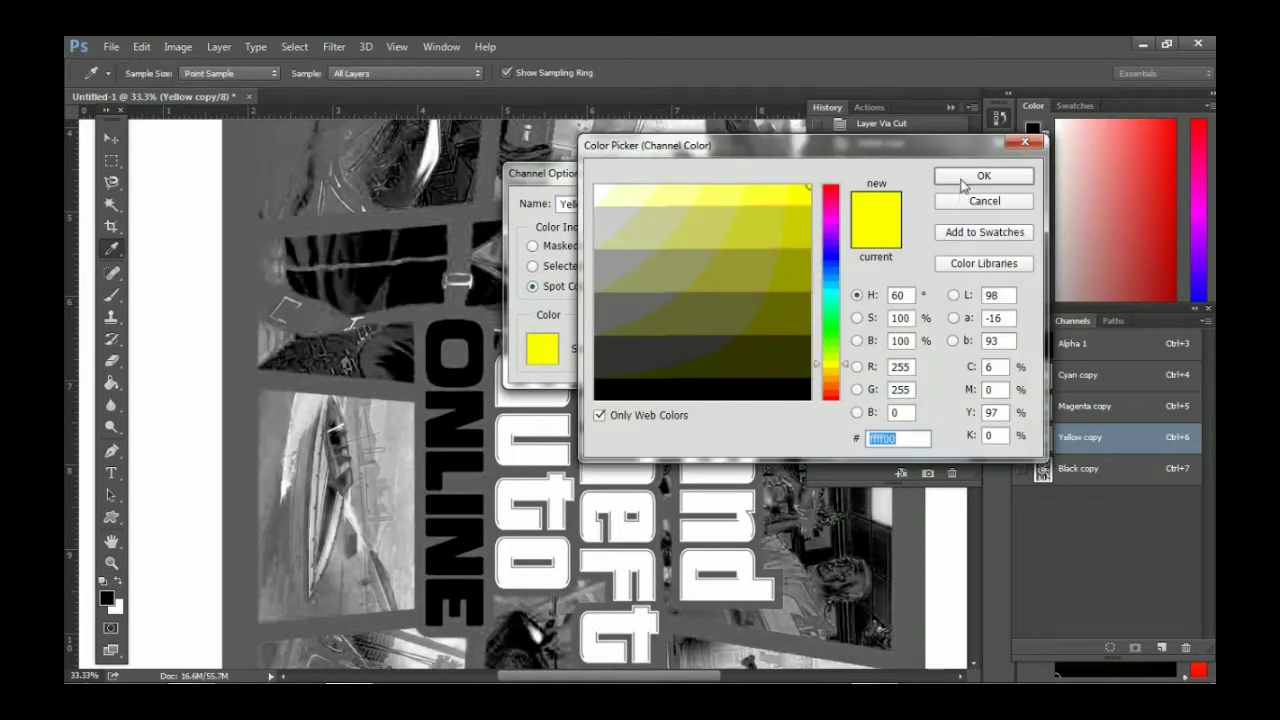
pyautogui.click(962, 180)
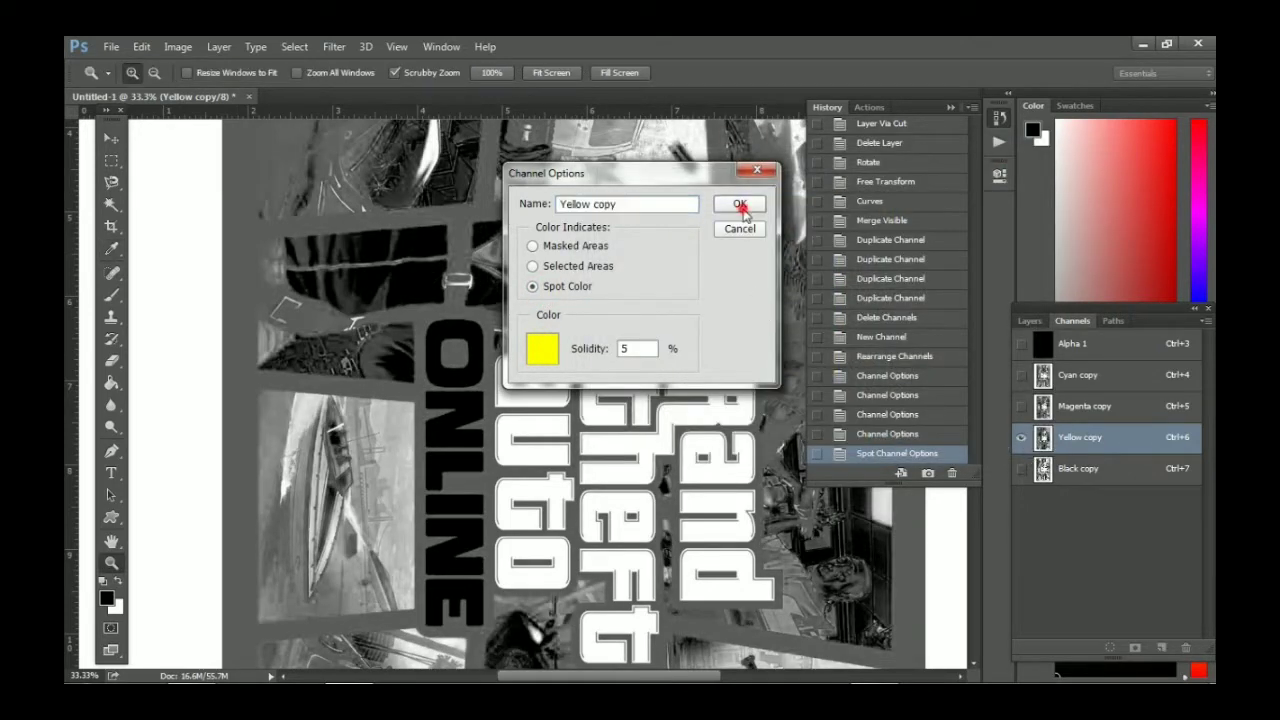
pyautogui.click(740, 204)
# Turn Black copy into a black spot channel named Black at 100% solidity.
pyautogui.doubleClick(1040, 478)
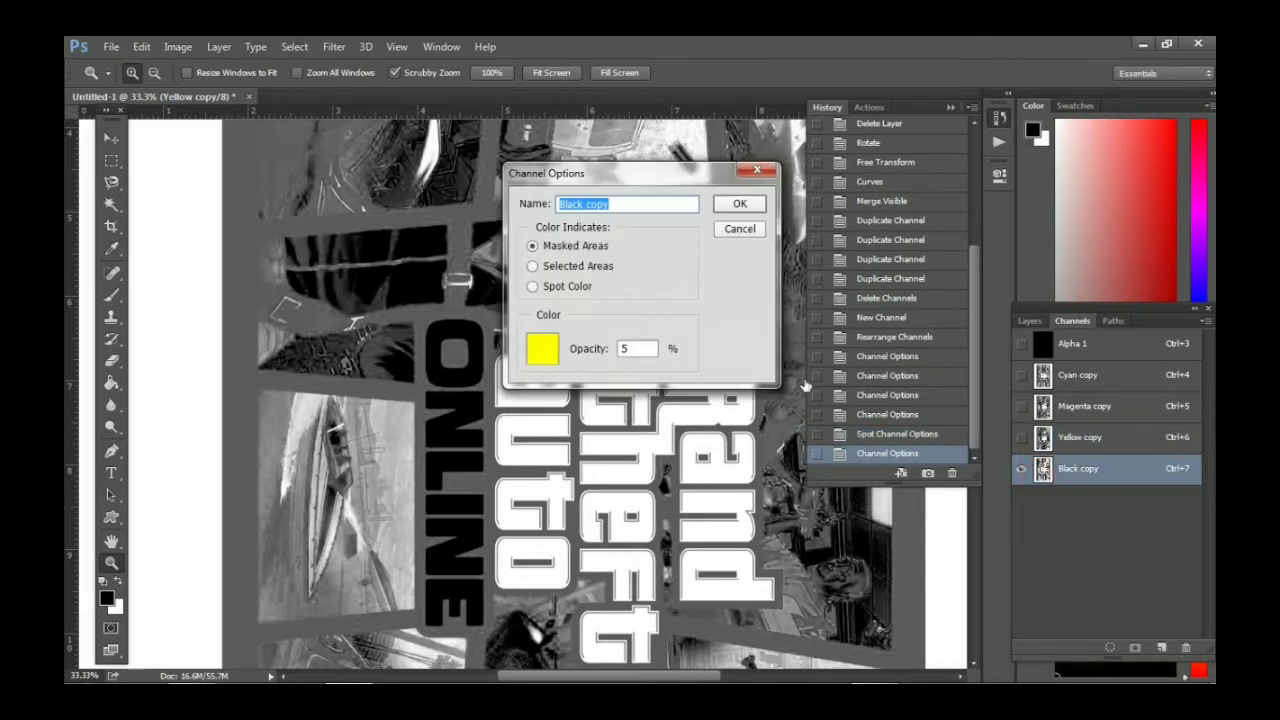
pyautogui.click(553, 286)
pyautogui.click(545, 352)
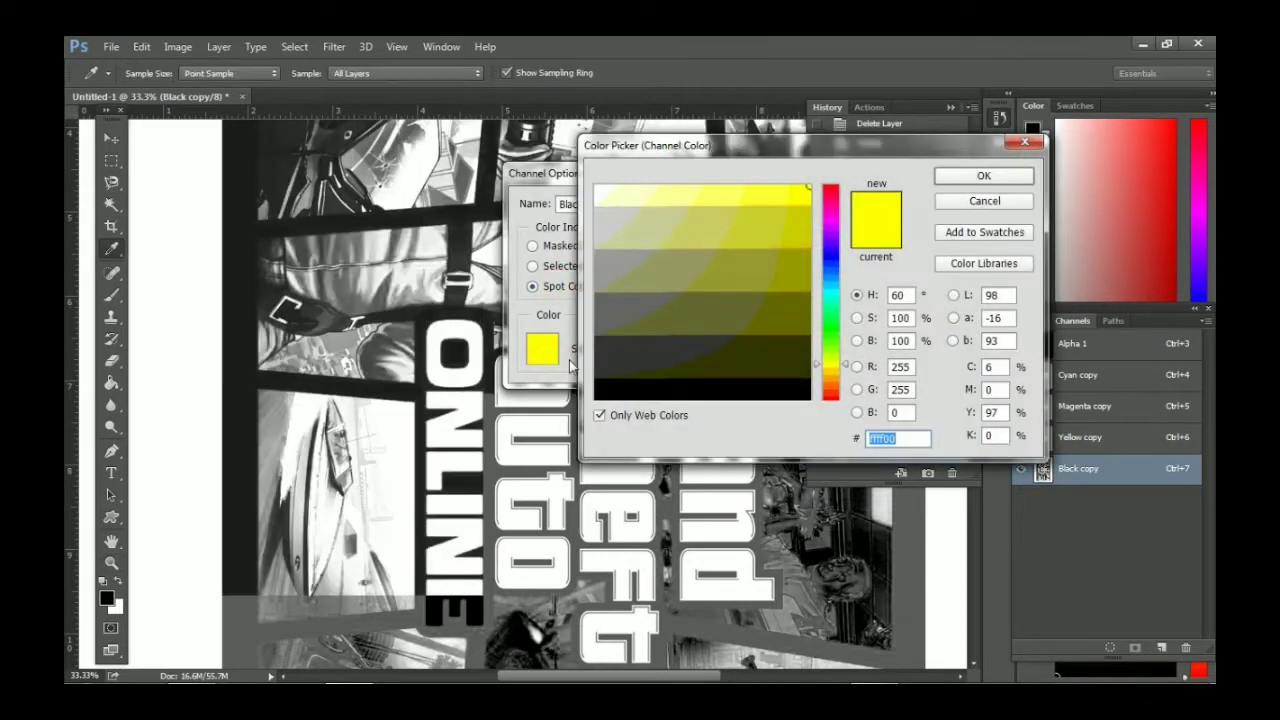
pyautogui.click(683, 393)
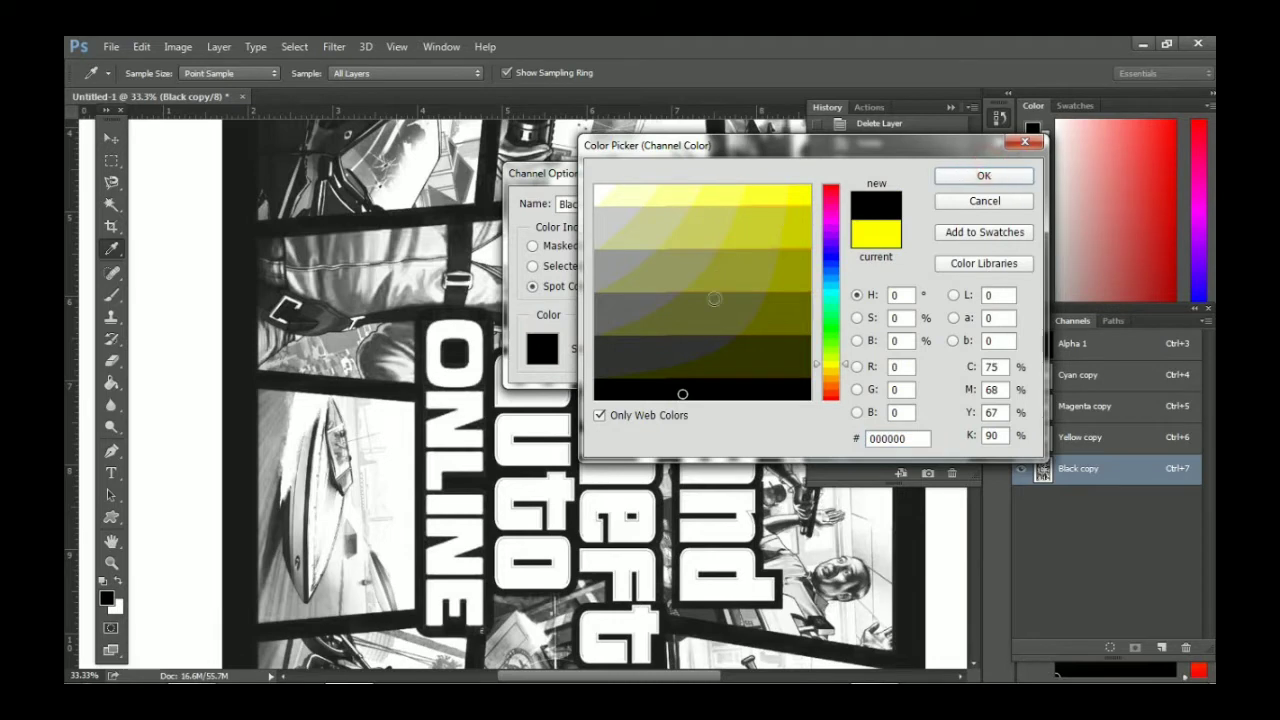
pyautogui.click(956, 178)
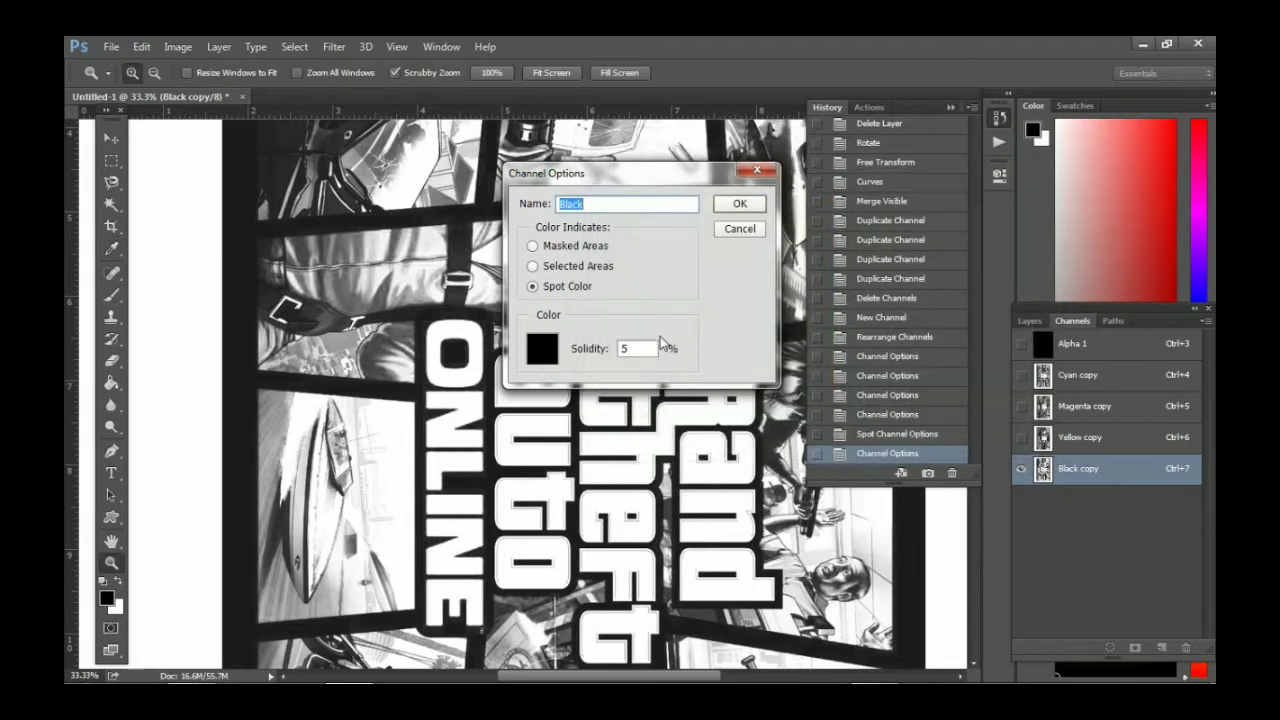
pyautogui.doubleClick(651, 345)
pyautogui.click(740, 205)
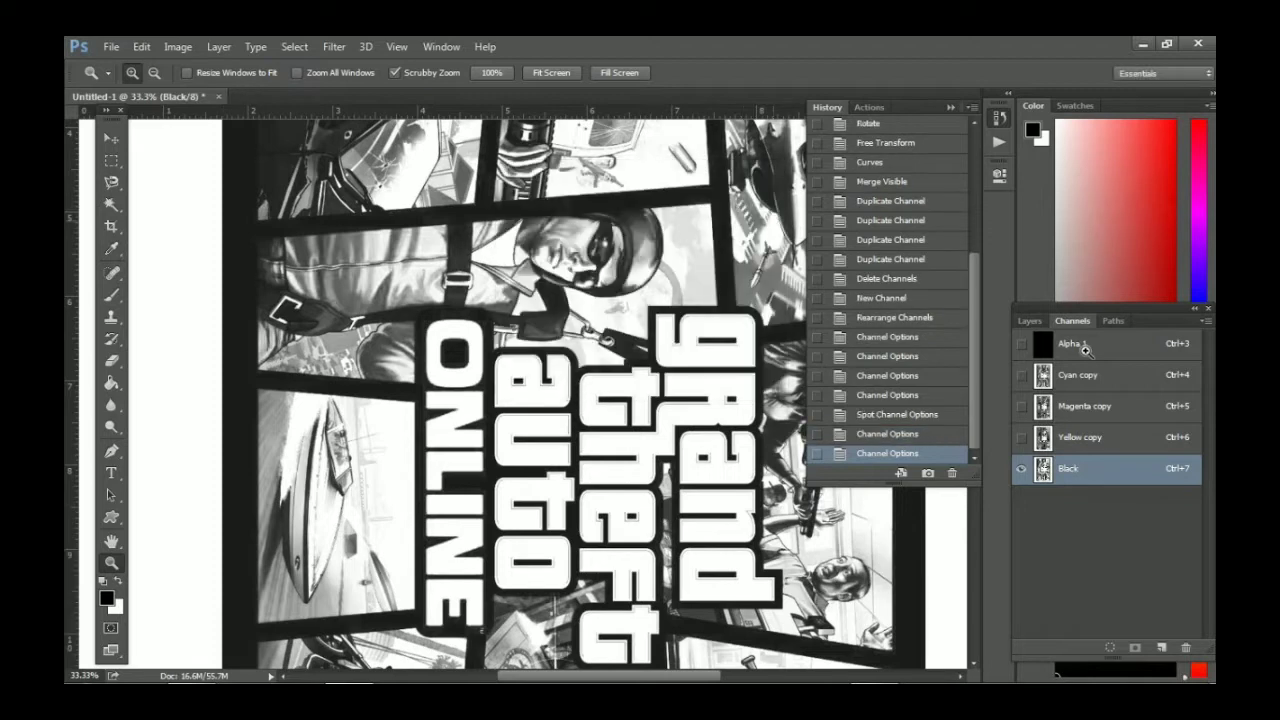
# Show Cyan copy, Magenta copy and Yellow copy with Black, and zoom to inspect the full-colour poster.
pyautogui.click(1022, 375)
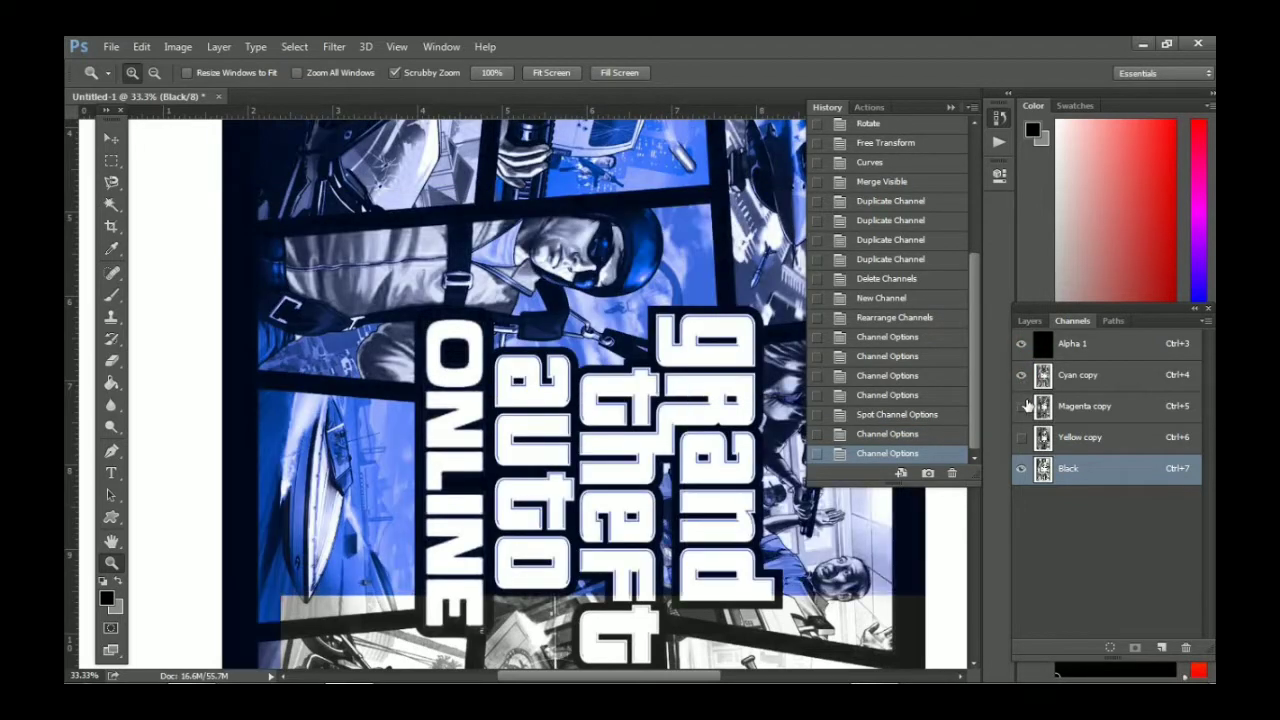
pyautogui.click(1021, 406)
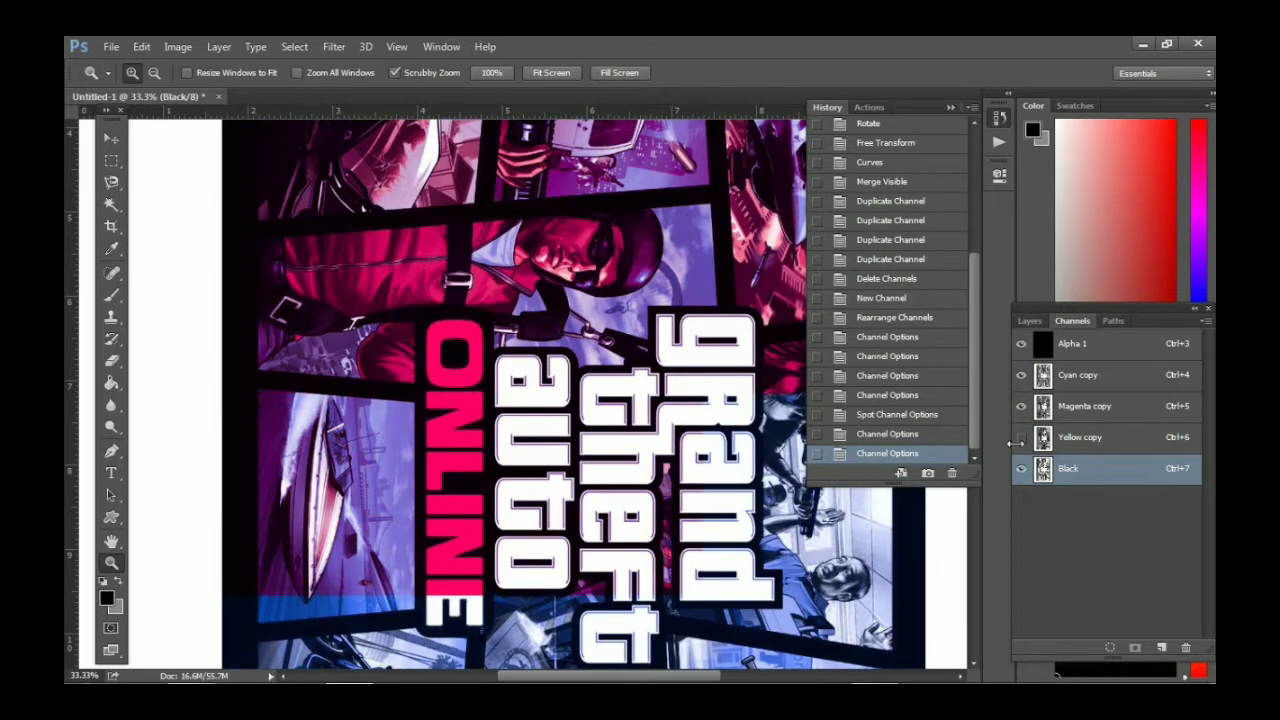
pyautogui.click(1022, 439)
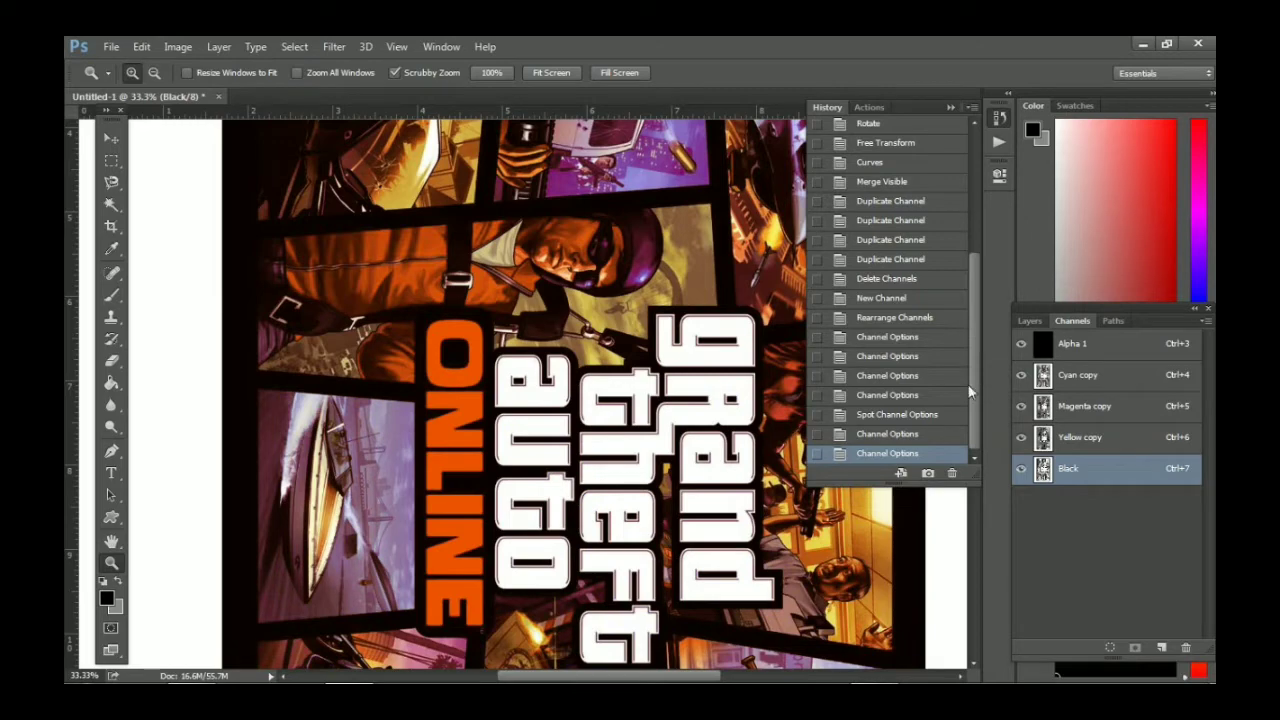
pyautogui.moveTo(753, 317); pyautogui.dragTo(703, 292)
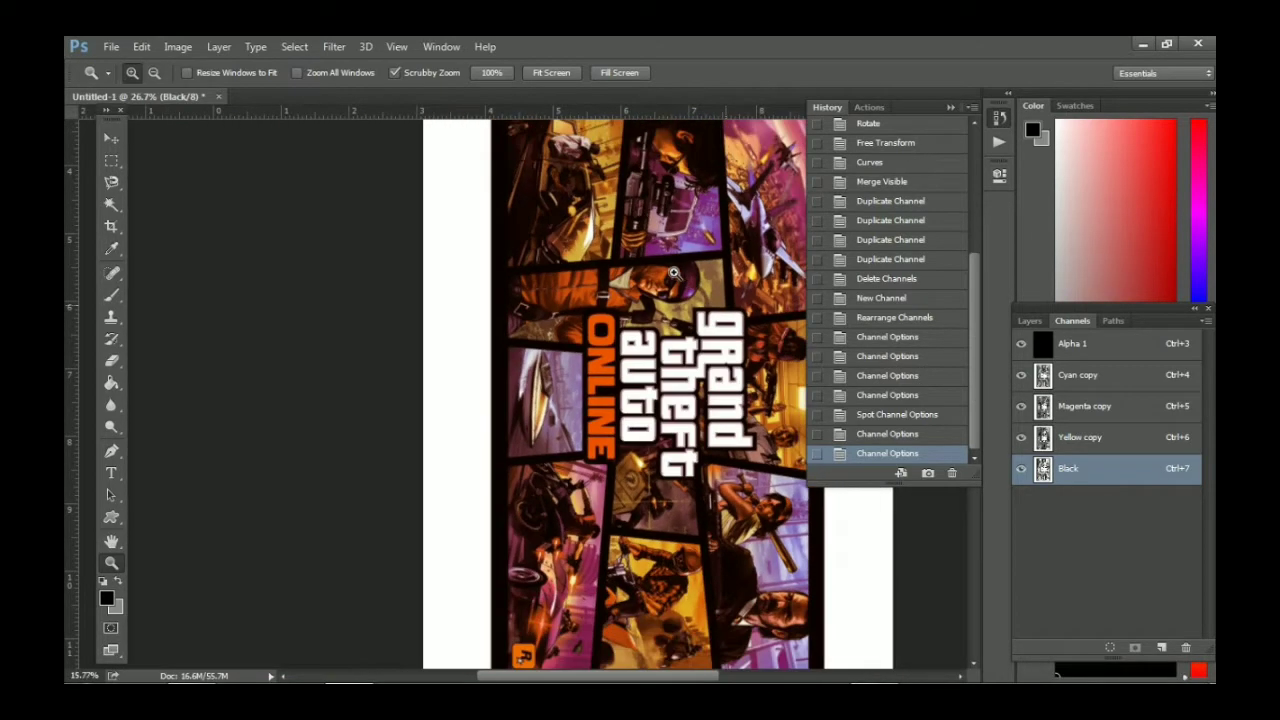
pyautogui.moveTo(703, 292); pyautogui.dragTo(695, 263)
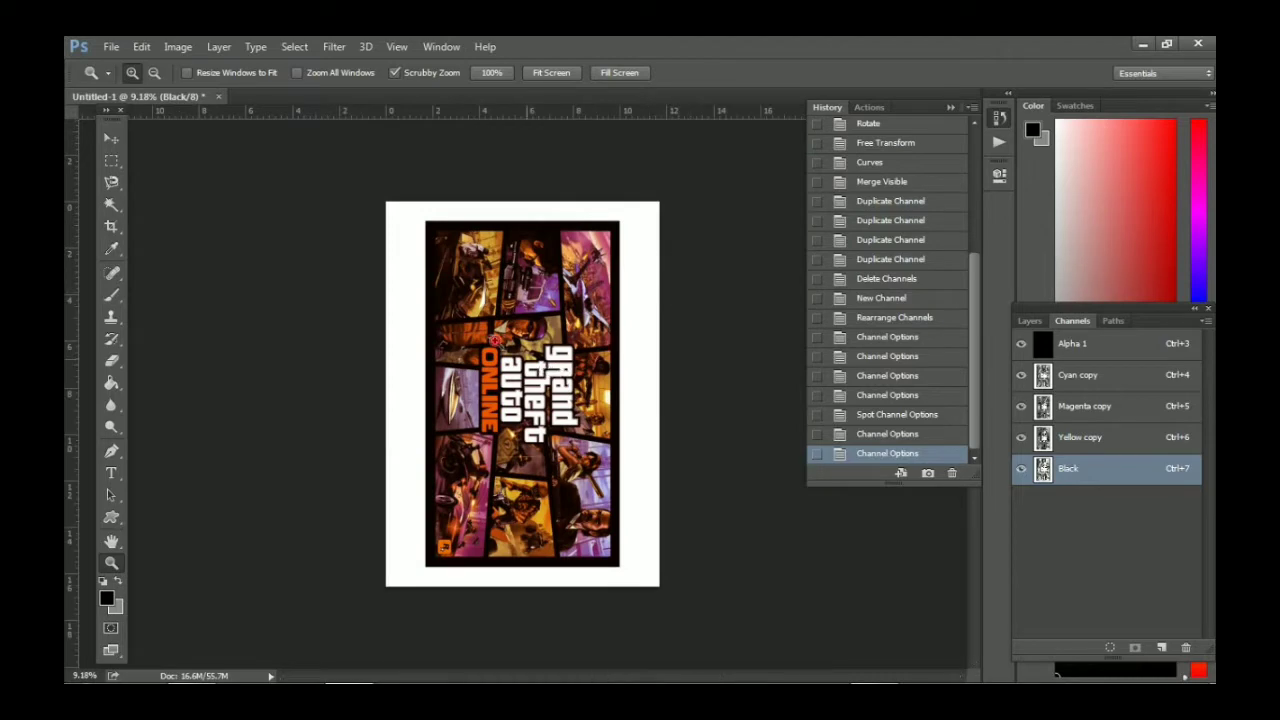
pyautogui.moveTo(494, 341); pyautogui.dragTo(636, 297)
pyautogui.click(1041, 407)
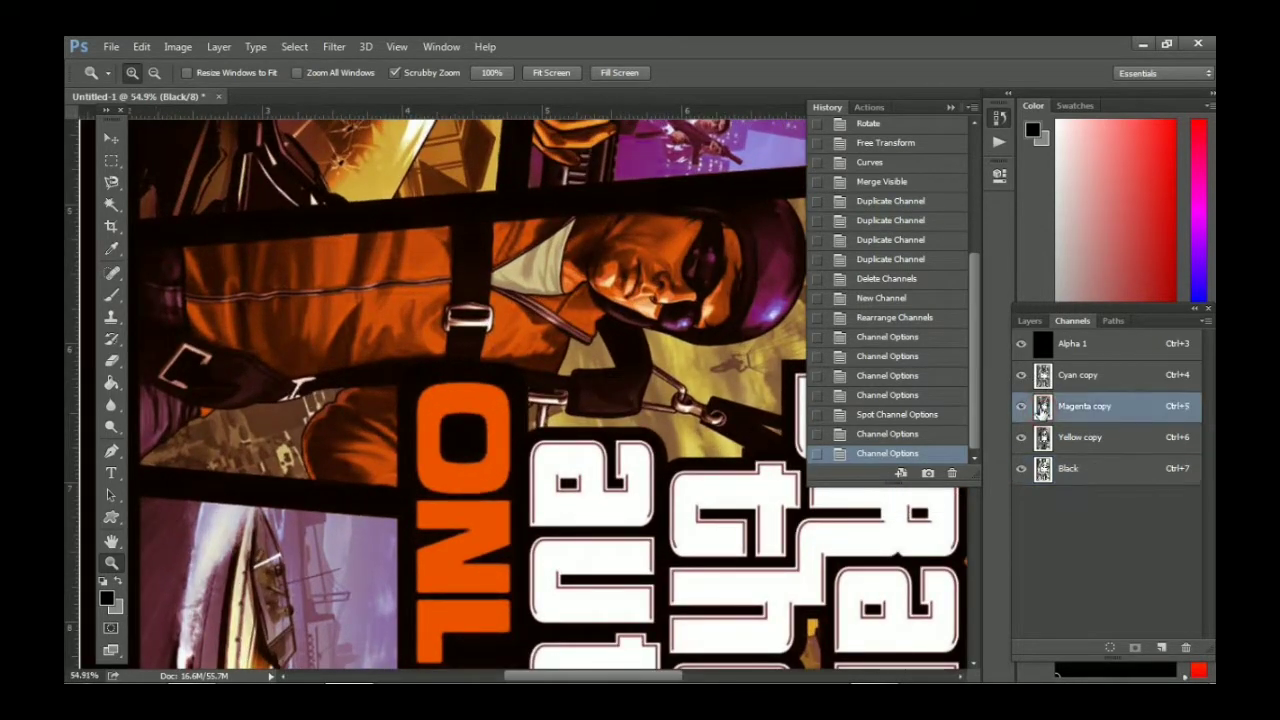
pyautogui.click(1042, 437)
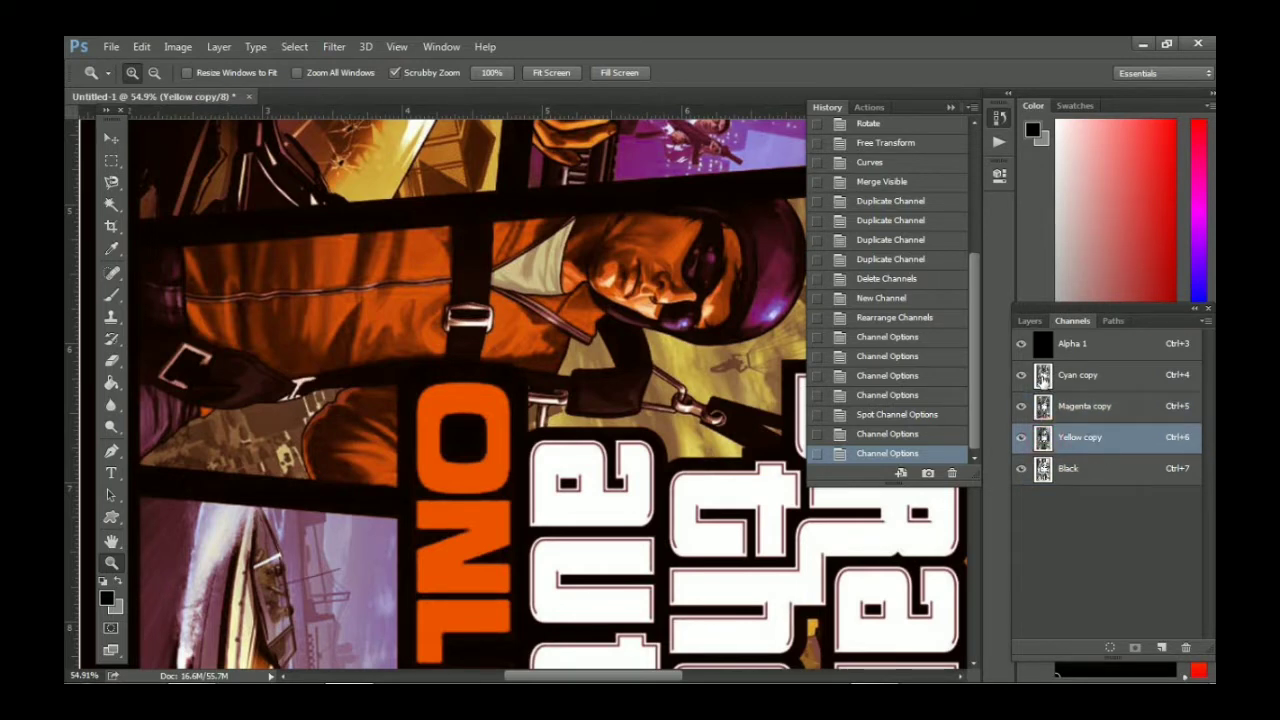
# Change the Cyan copy spot ink colour to lighter blue #3399ff.
pyautogui.doubleClick(1042, 376)
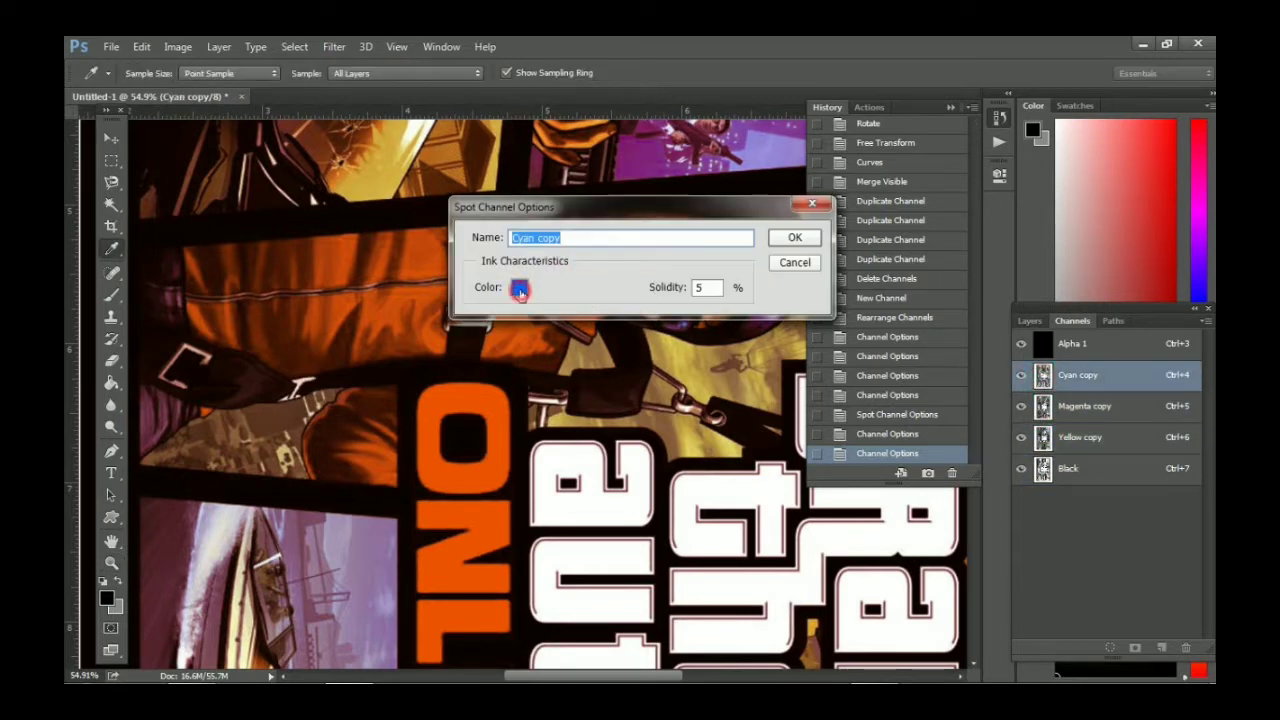
pyautogui.click(519, 289)
pyautogui.click(750, 188)
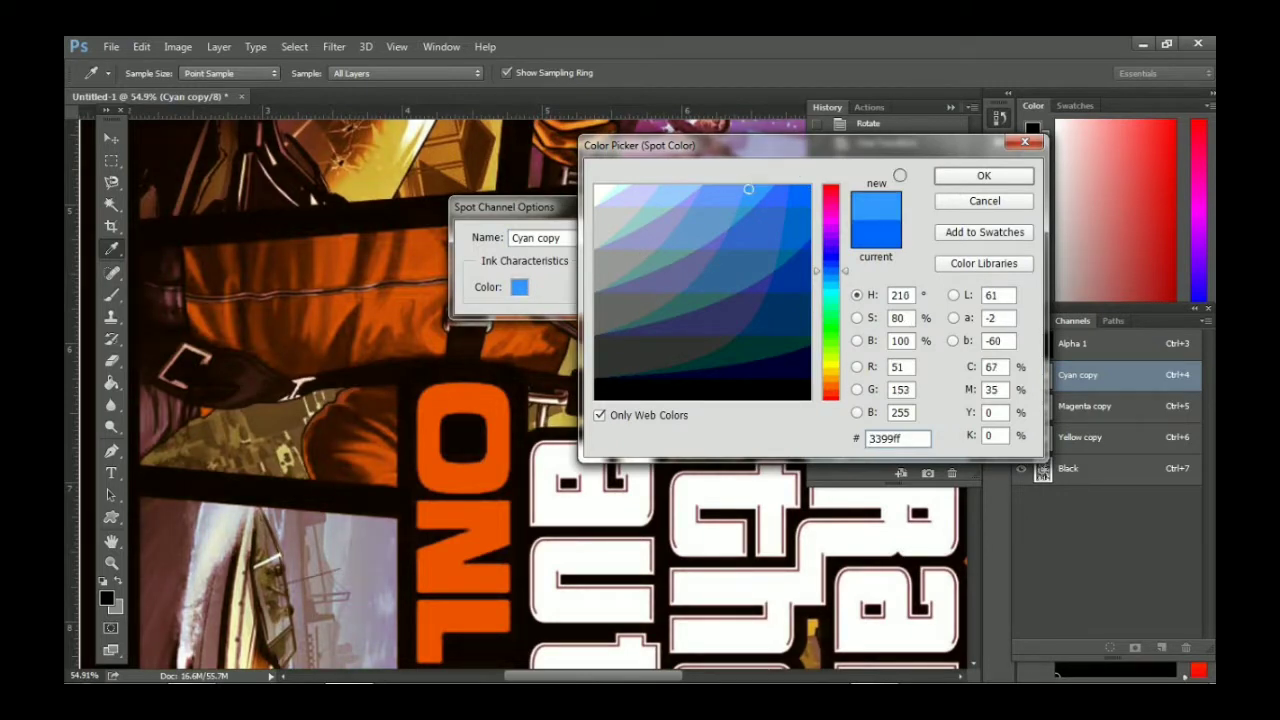
pyautogui.click(985, 177)
pyautogui.click(795, 237)
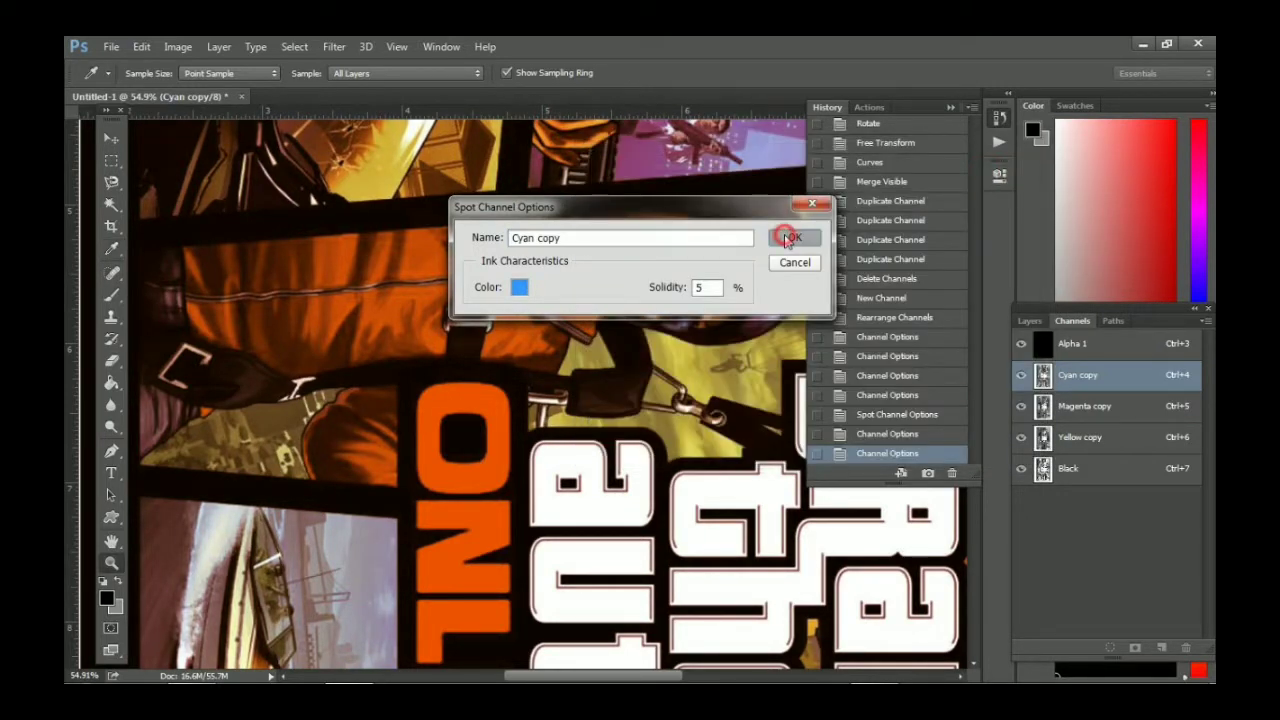
# Zoom out and back in to review the full-colour poster.
pyautogui.press('z')
pyautogui.moveTo(700, 236); pyautogui.dragTo(585, 235)
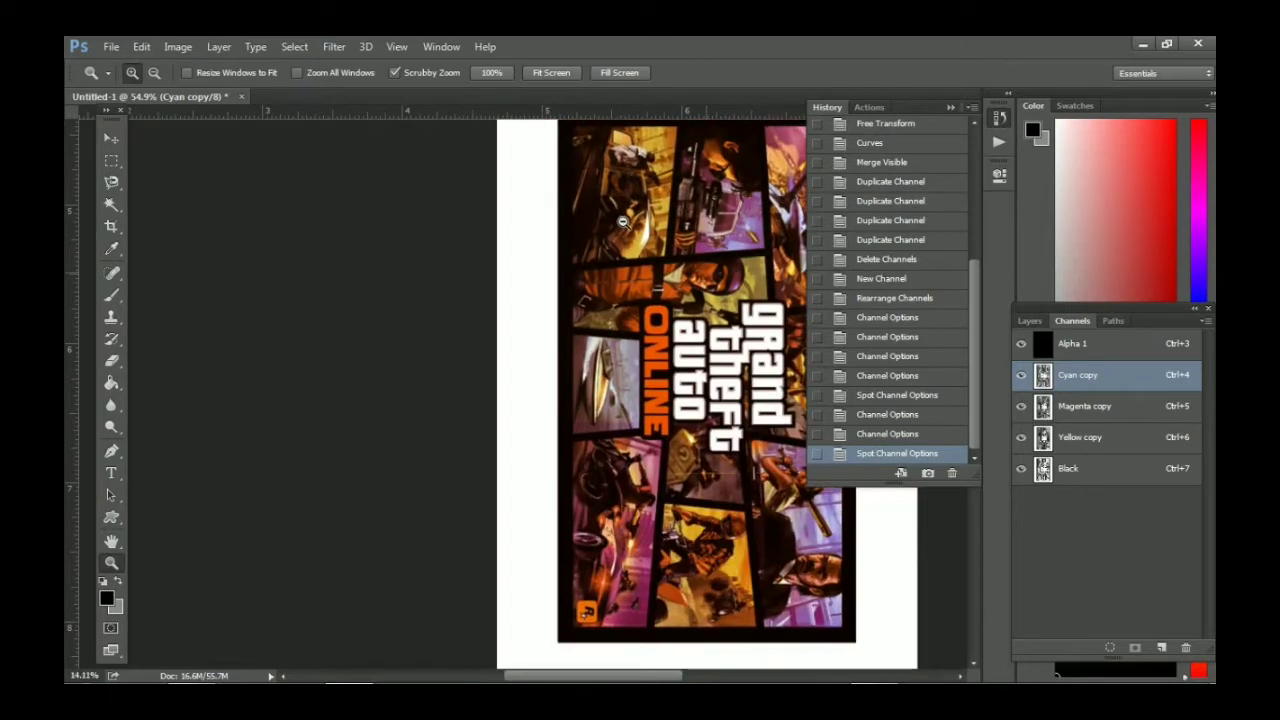
pyautogui.moveTo(755, 445); pyautogui.dragTo(698, 460)
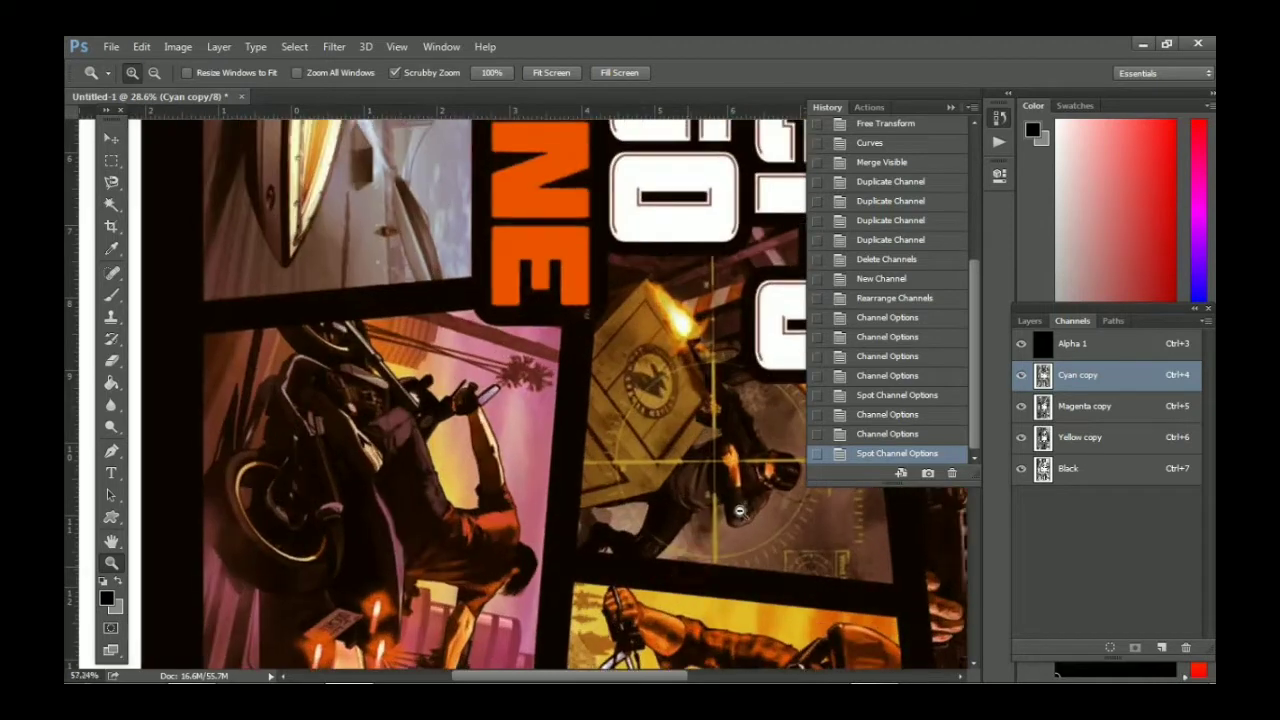
pyautogui.moveTo(698, 460); pyautogui.dragTo(650, 465)
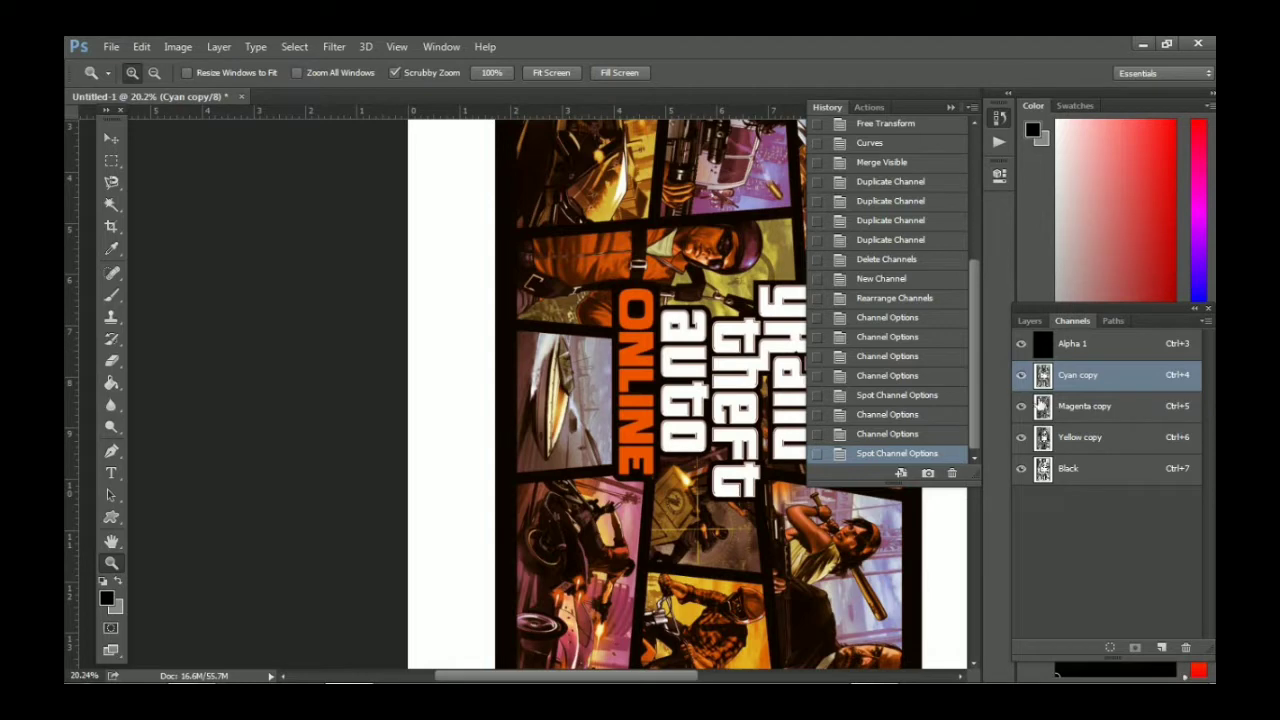
pyautogui.moveTo(620, 588)
pyautogui.mouseDown()
pyautogui.moveTo(617, 495)
pyautogui.moveTo(654, 489)
pyautogui.mouseUp()
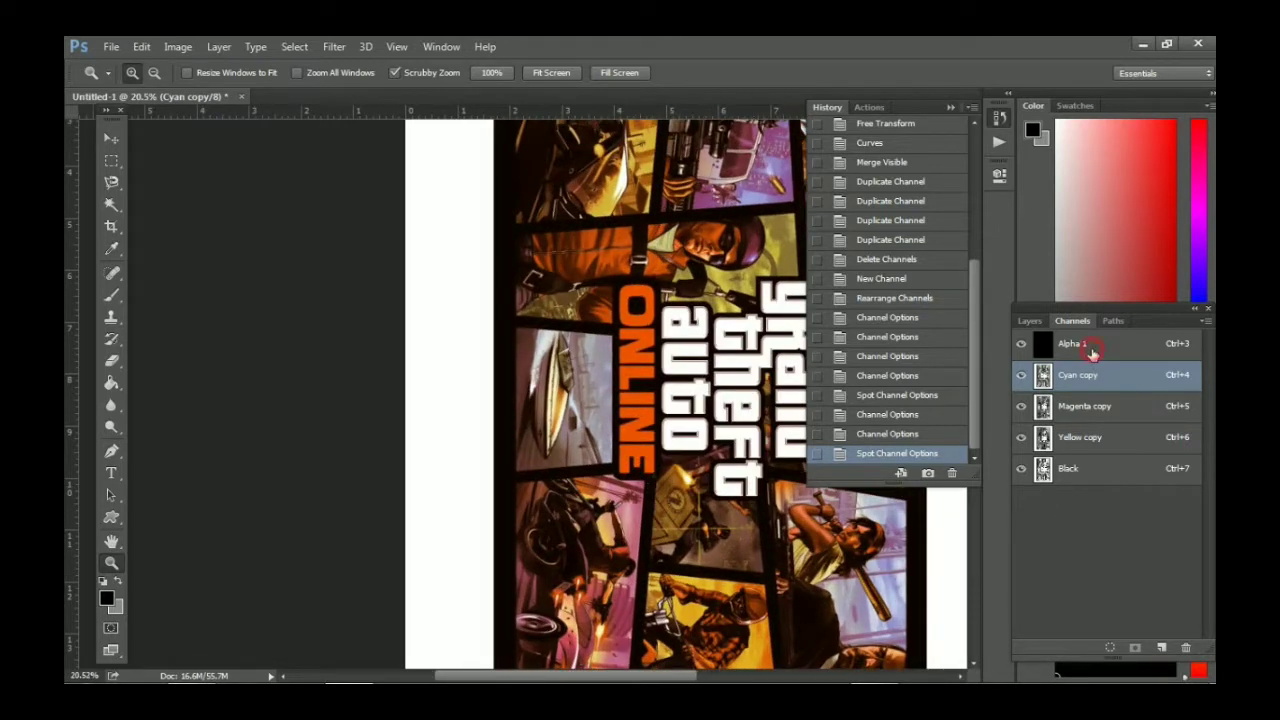
# Delete Alpha 1 and split the channels into separate Cyan copy, Magenta copy, Yellow copy and Black documents.
pyautogui.moveTo(1093, 352); pyautogui.dragTo(1186, 647)
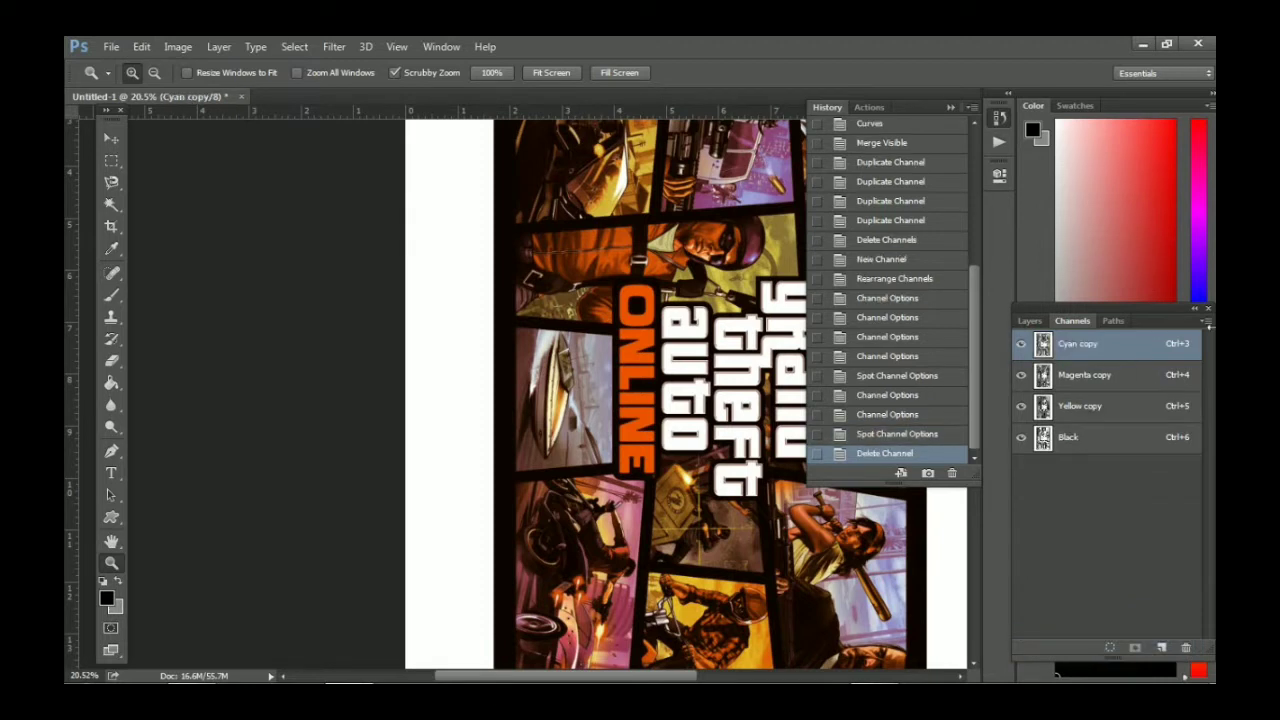
pyautogui.click(1205, 322)
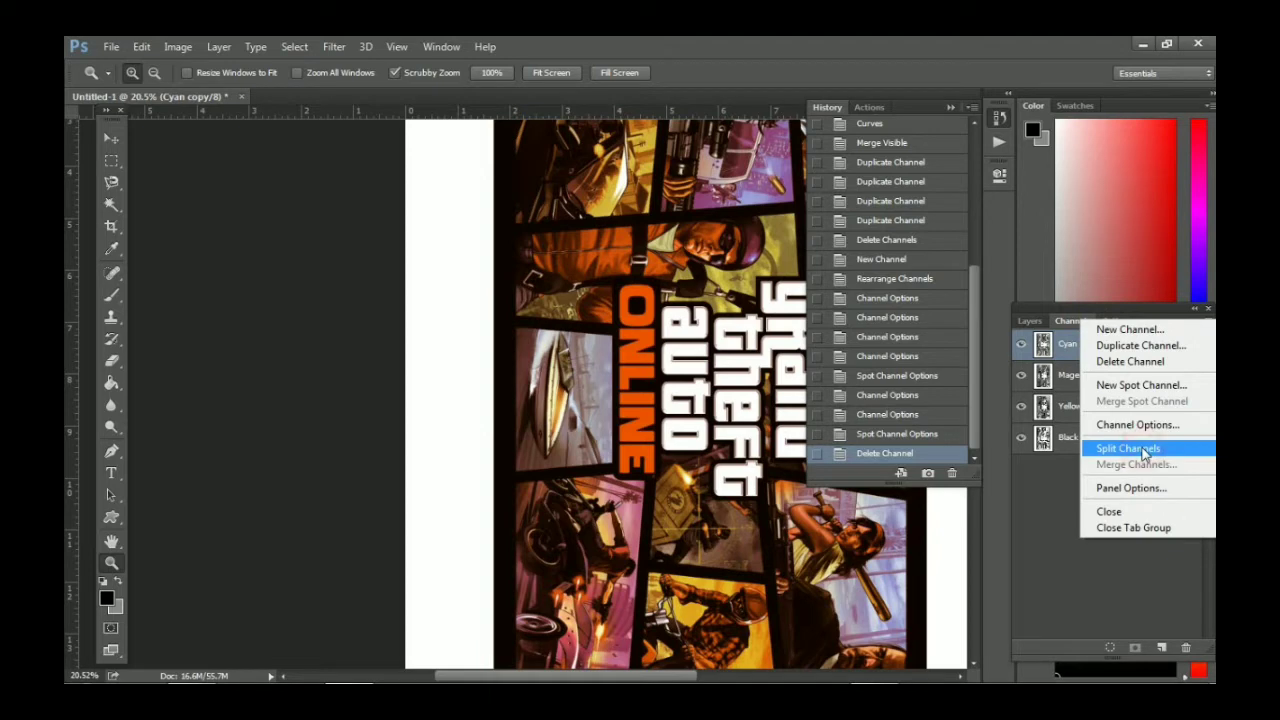
pyautogui.click(1145, 455)
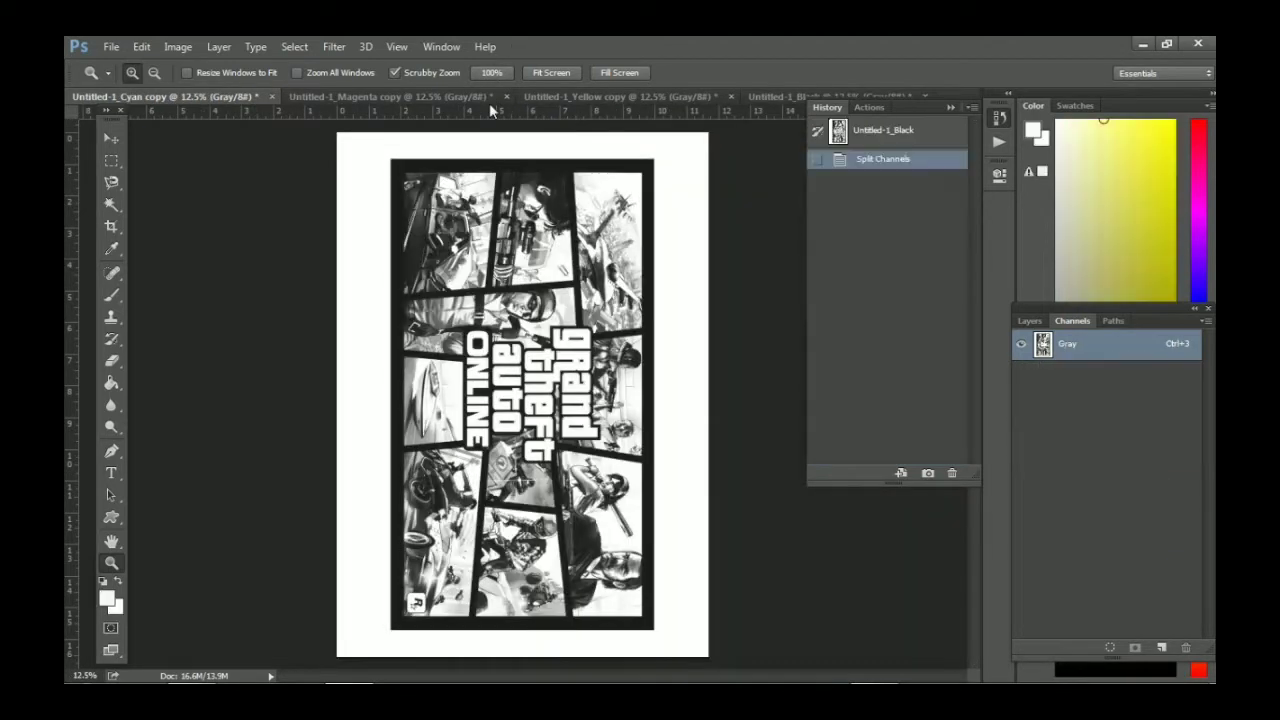
pyautogui.click(236, 101)
# Convert Cyan copy to a 300 ppi Bitmap with a 35 lines/inch, 22.5°, round halftone screen.
pyautogui.click(180, 48)
pyautogui.moveTo(186, 66)
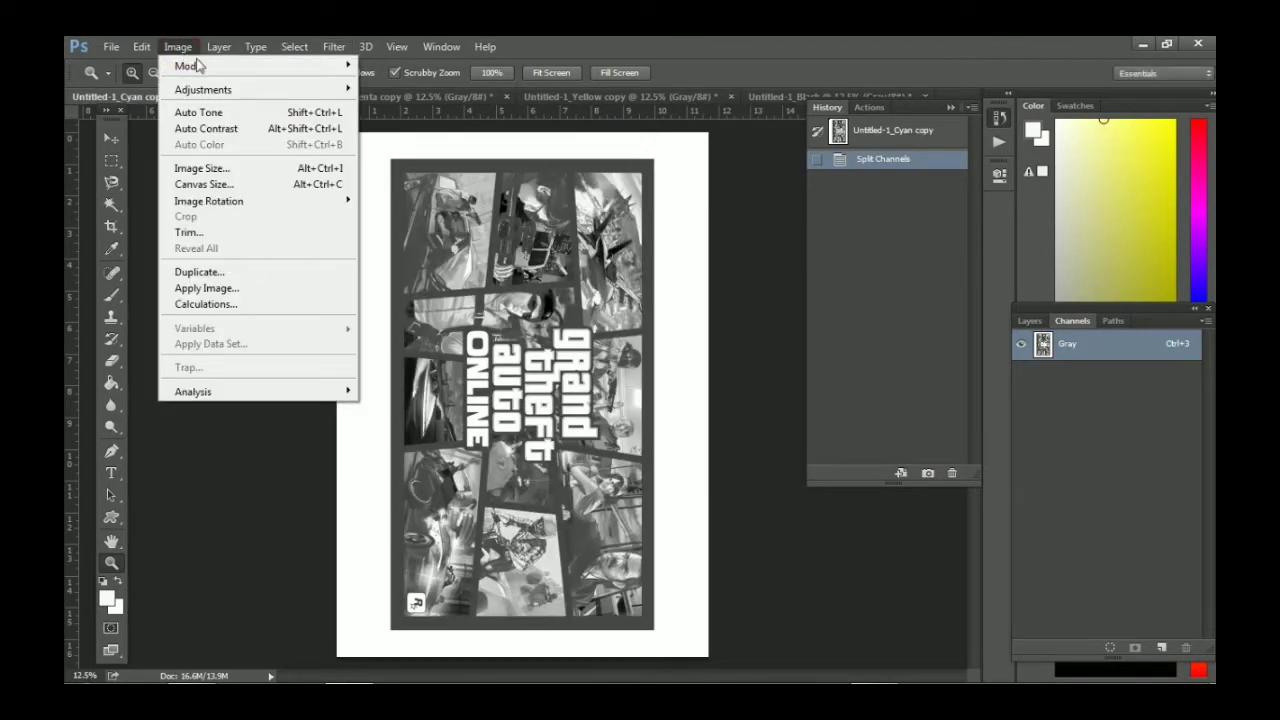
pyautogui.click(388, 65)
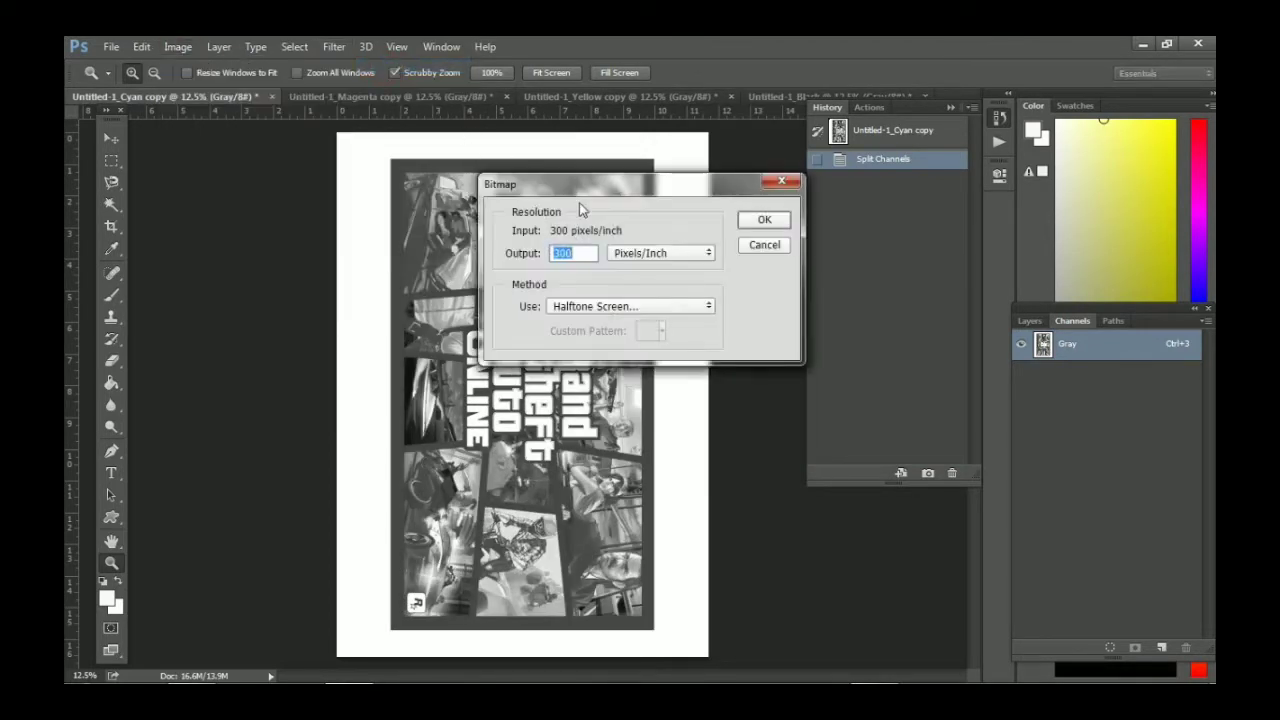
pyautogui.click(767, 222)
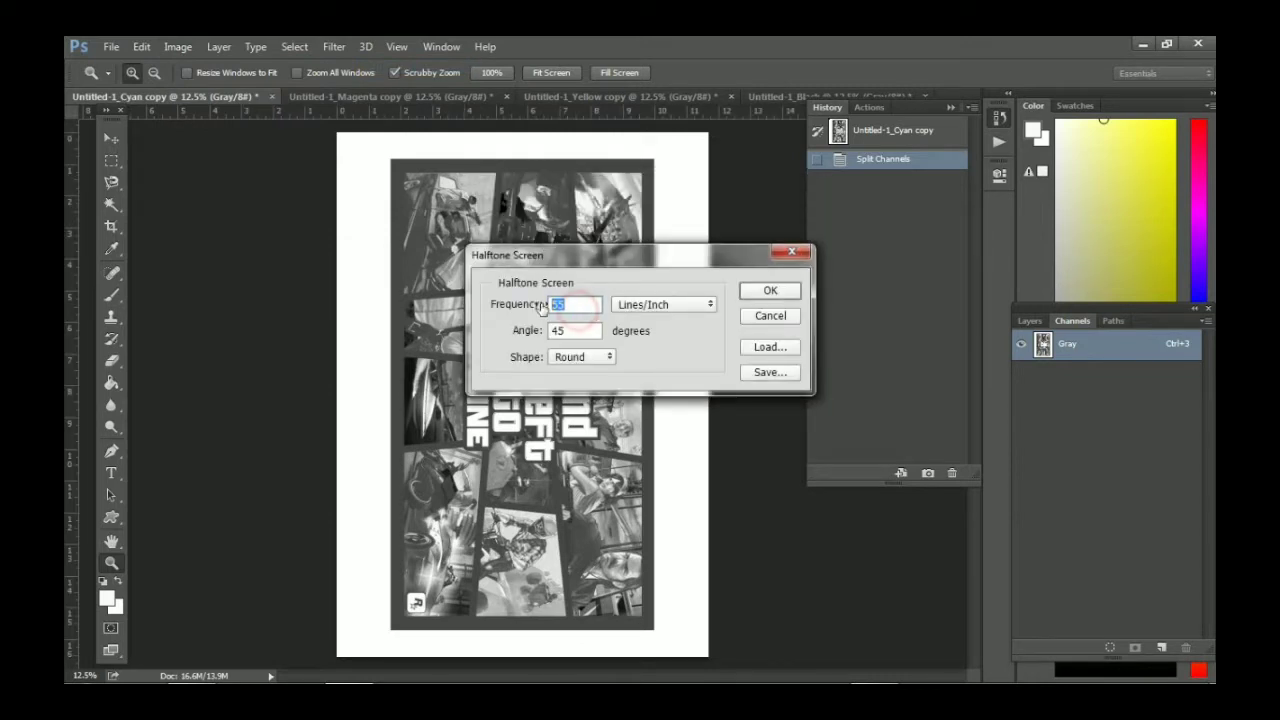
pyautogui.write('35')
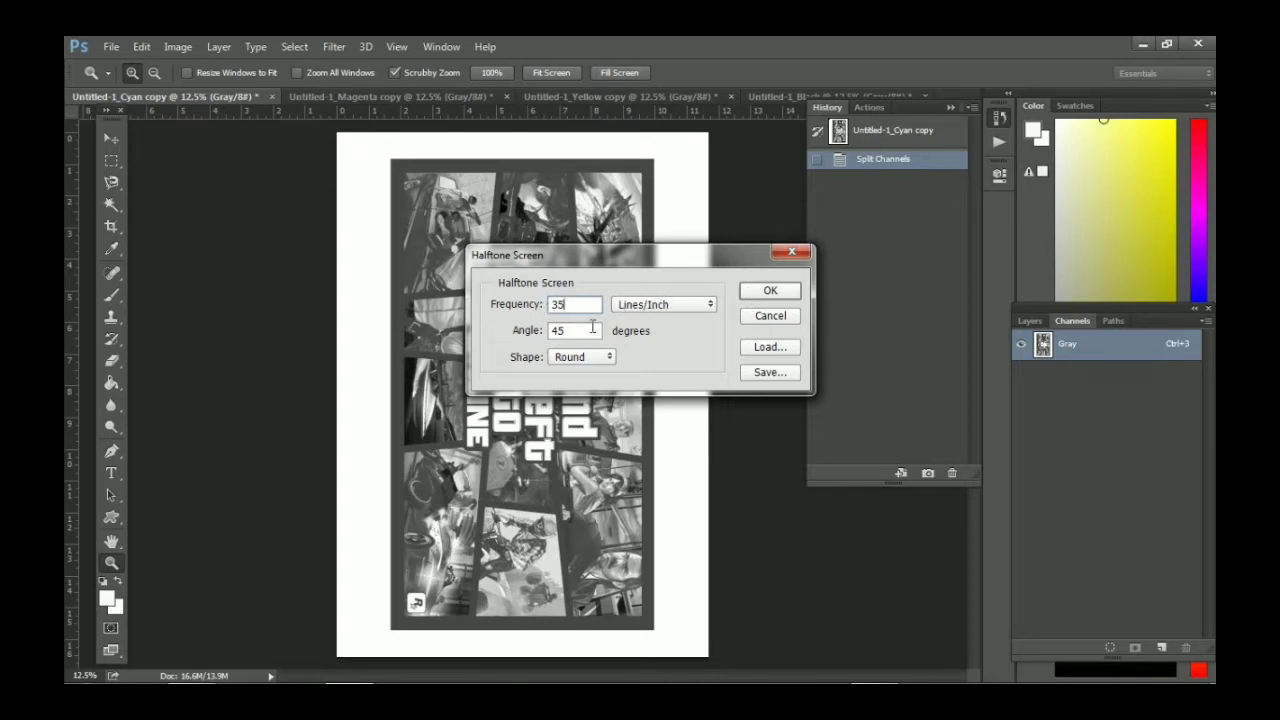
pyautogui.doubleClick(592, 330)
pyautogui.click(760, 292)
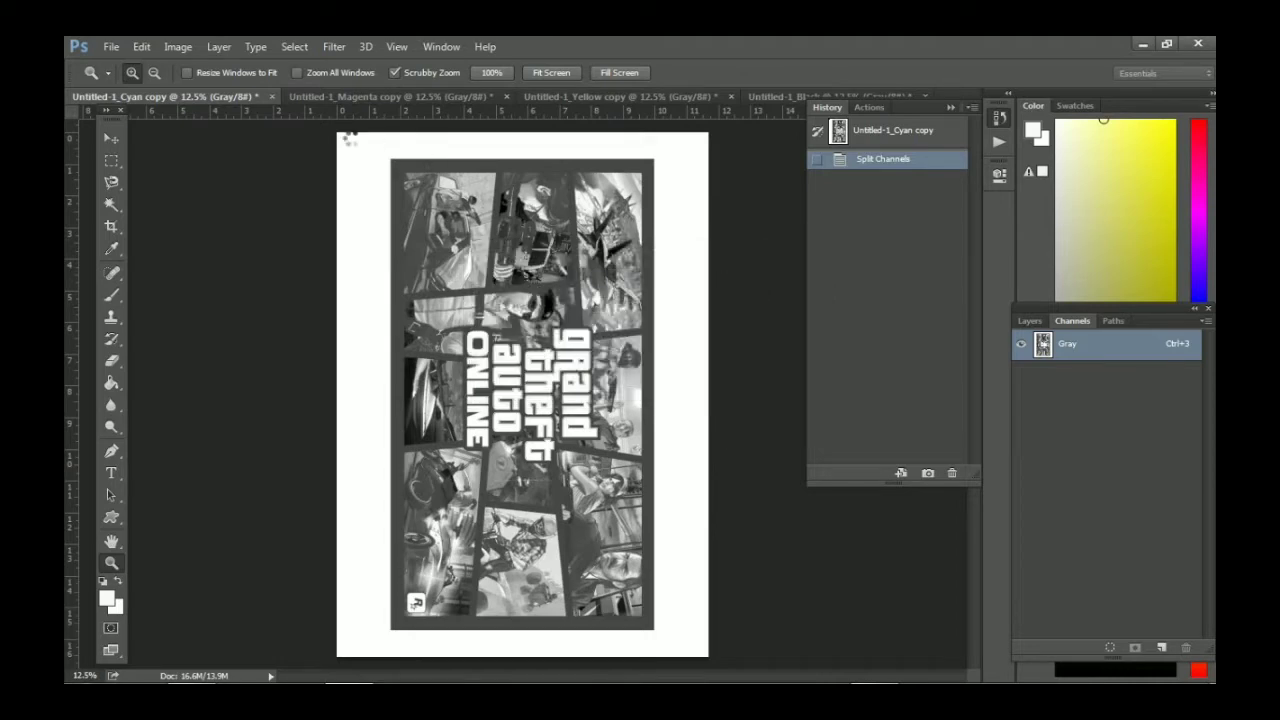
# Convert Magenta copy to a 300 ppi Bitmap with the same 35 lines/inch halftone.
pyautogui.click(345, 97)
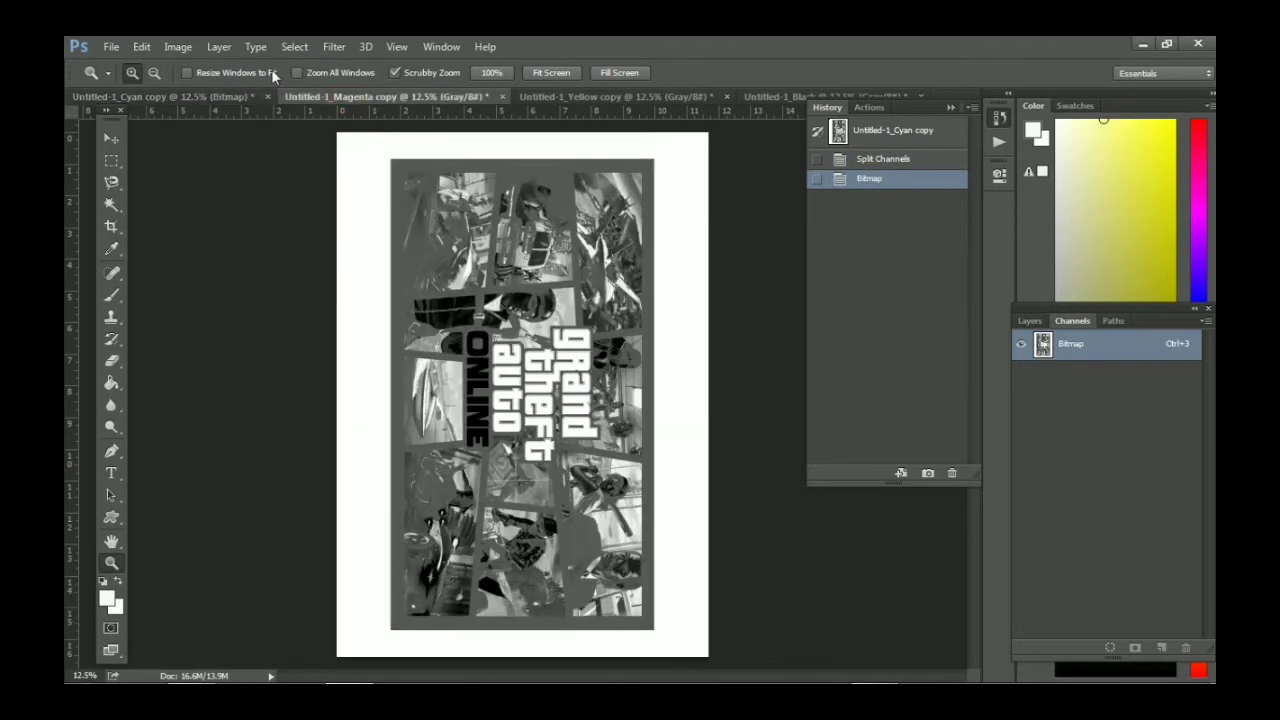
pyautogui.click(177, 47)
pyautogui.moveTo(188, 66)
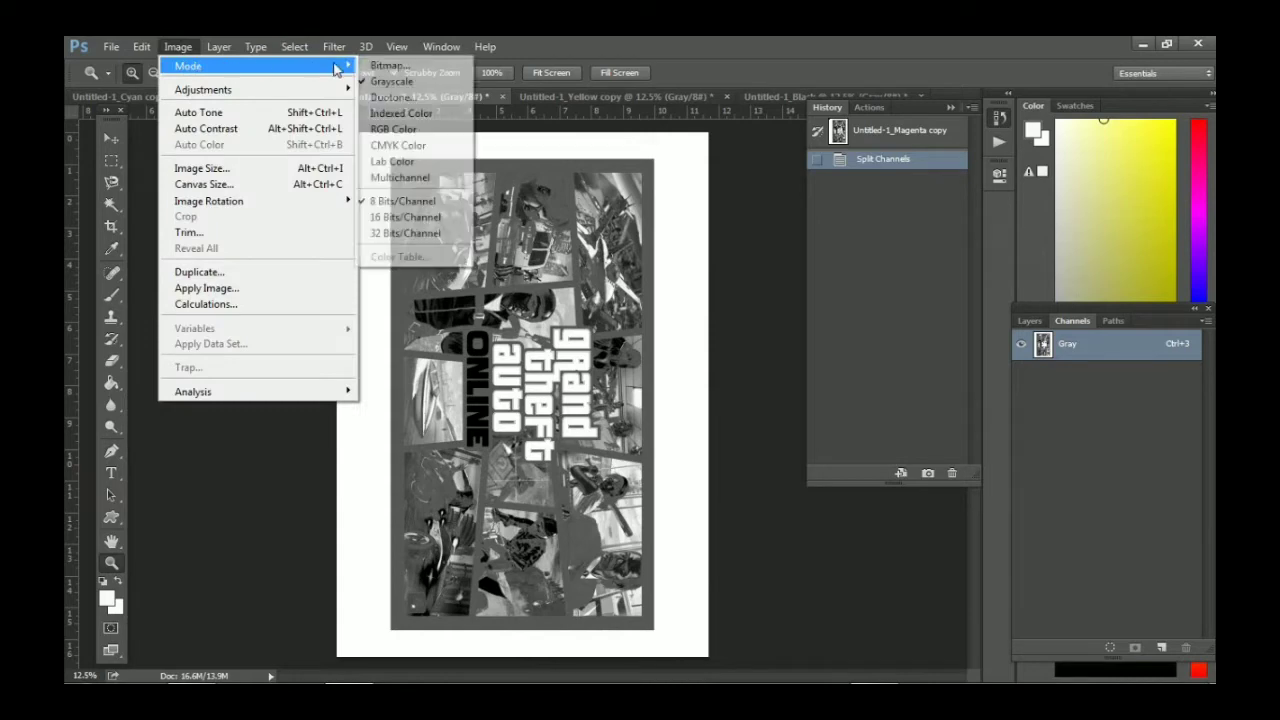
pyautogui.click(375, 61)
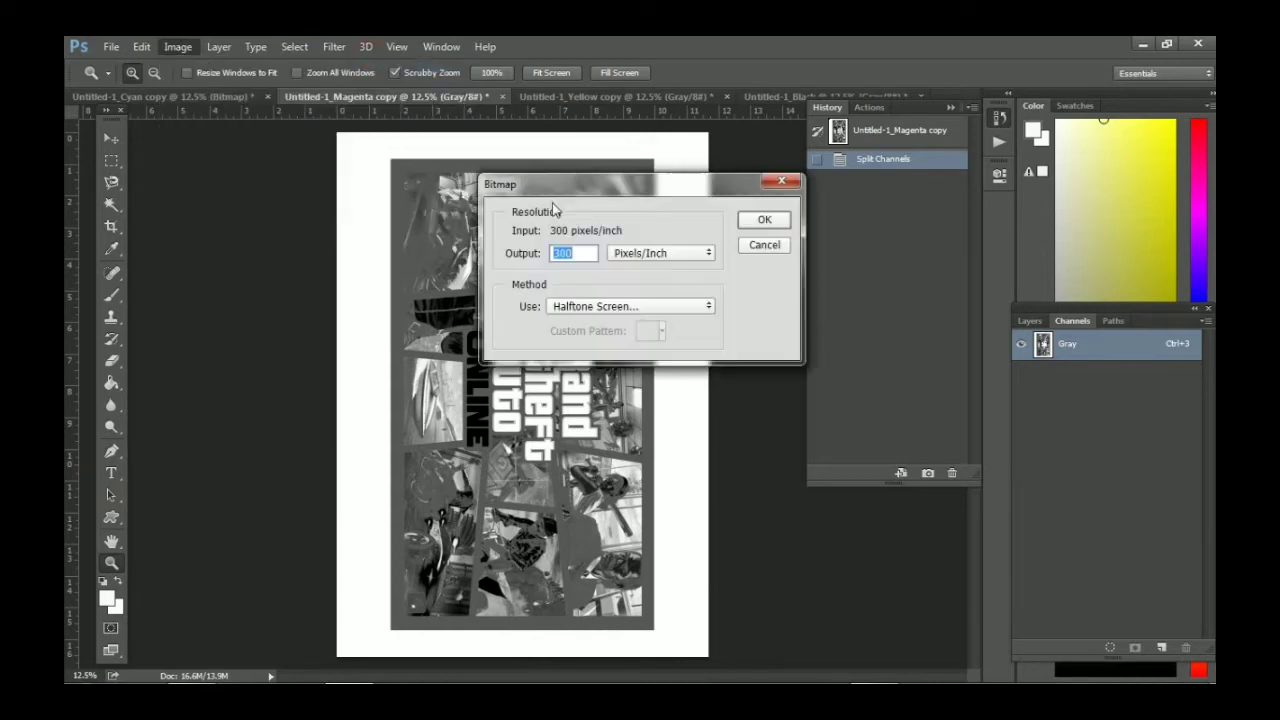
pyautogui.click(757, 222)
pyautogui.click(761, 291)
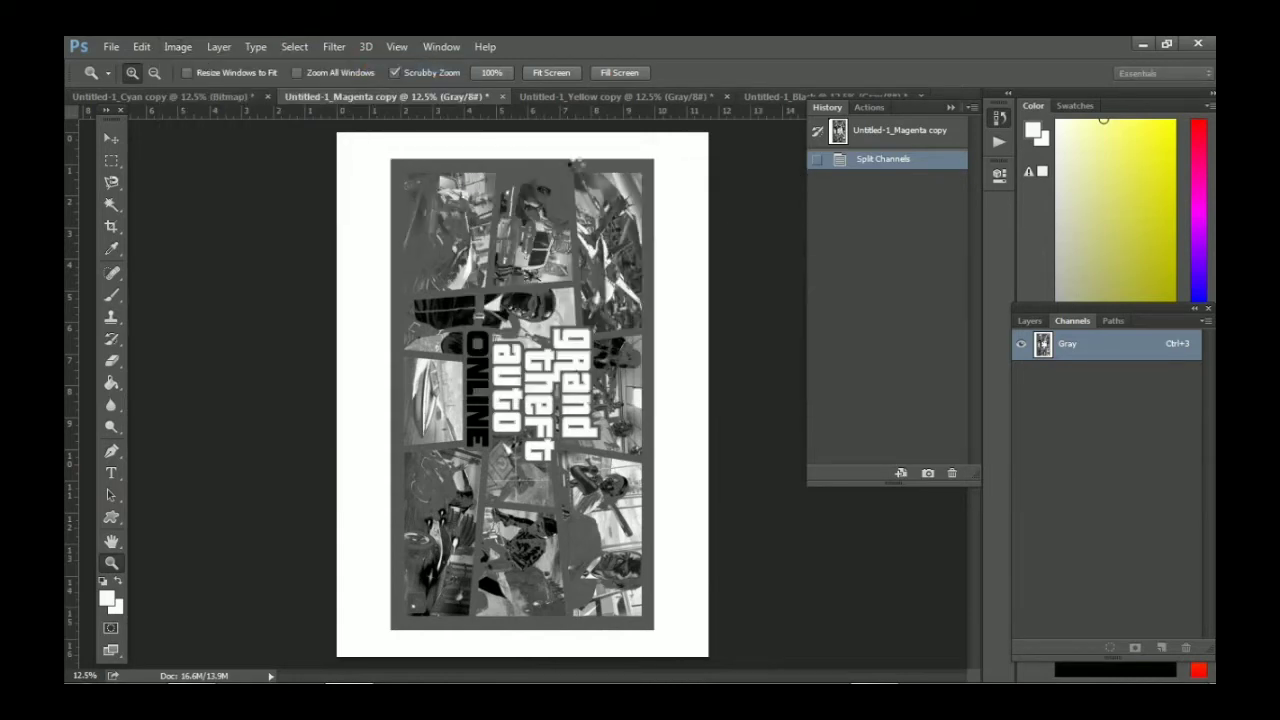
# Convert Yellow copy to a 300 ppi Bitmap with the 35 lines/inch halftone.
pyautogui.click(554, 96)
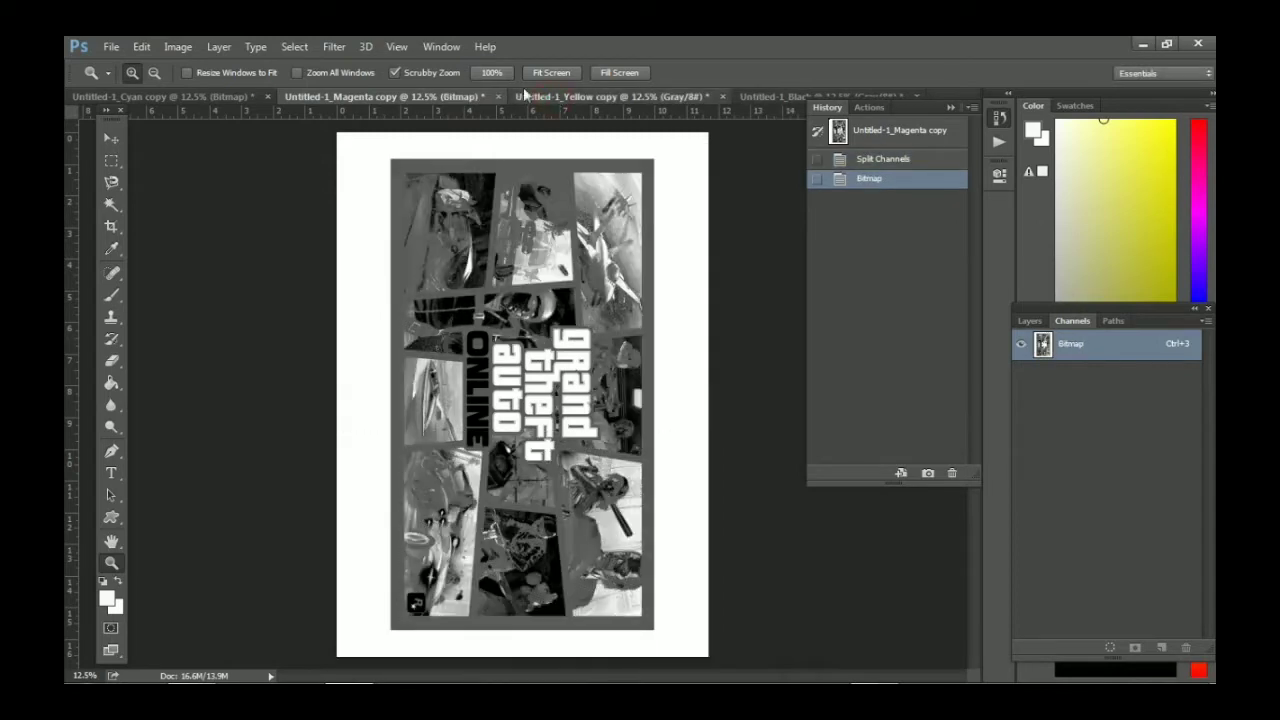
pyautogui.click(172, 47)
pyautogui.moveTo(188, 66)
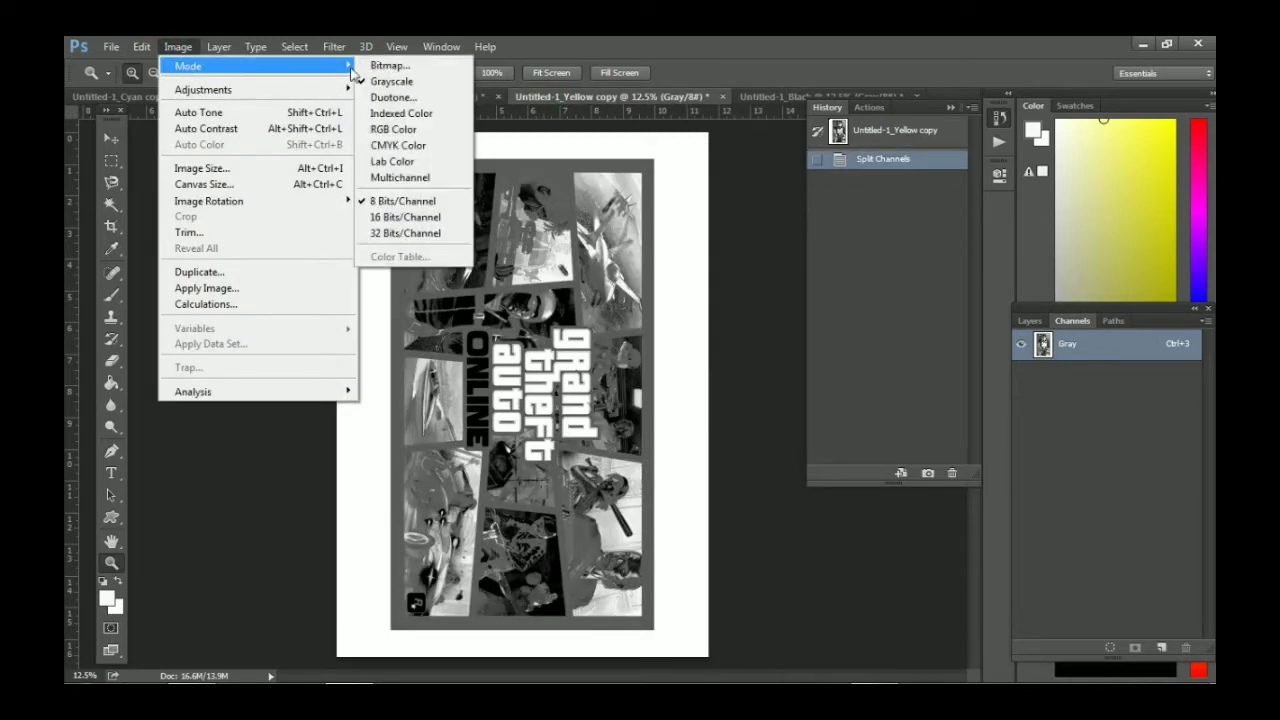
pyautogui.click(390, 62)
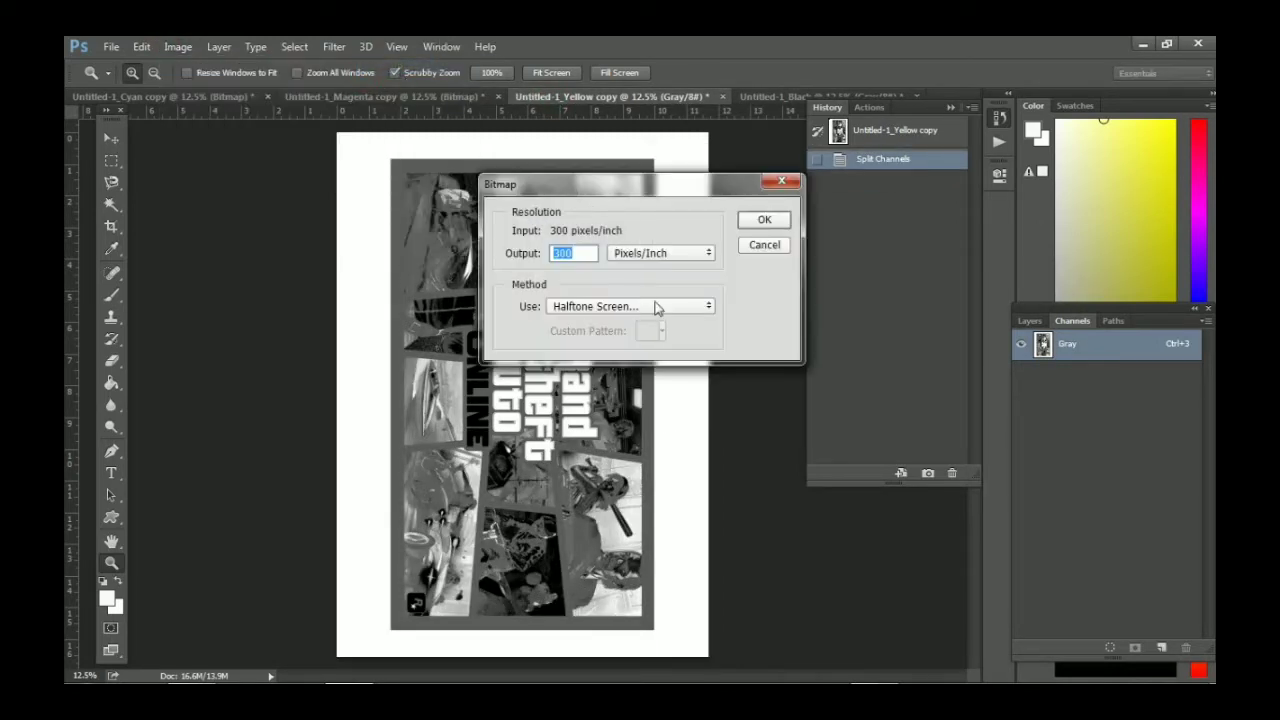
pyautogui.click(755, 220)
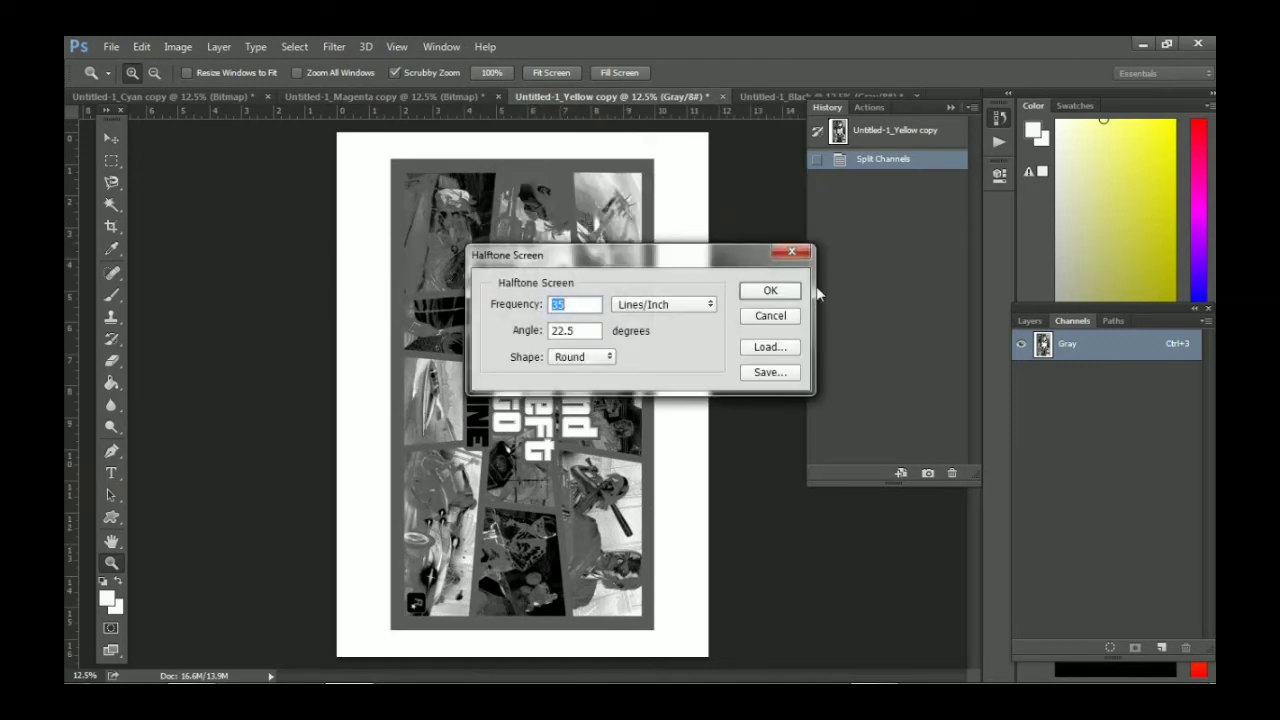
pyautogui.click(782, 290)
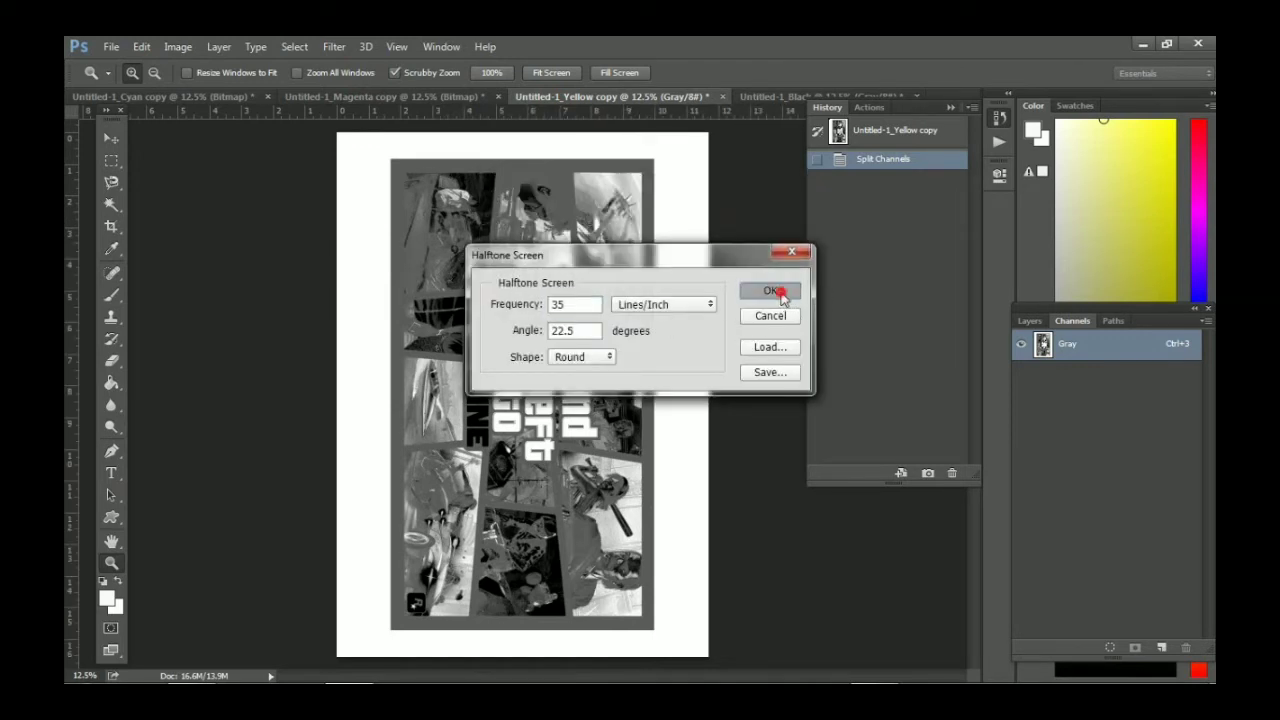
# Convert the Black separation to a 300 ppi Bitmap with a 35 lines/inch round halftone.
pyautogui.click(770, 98)
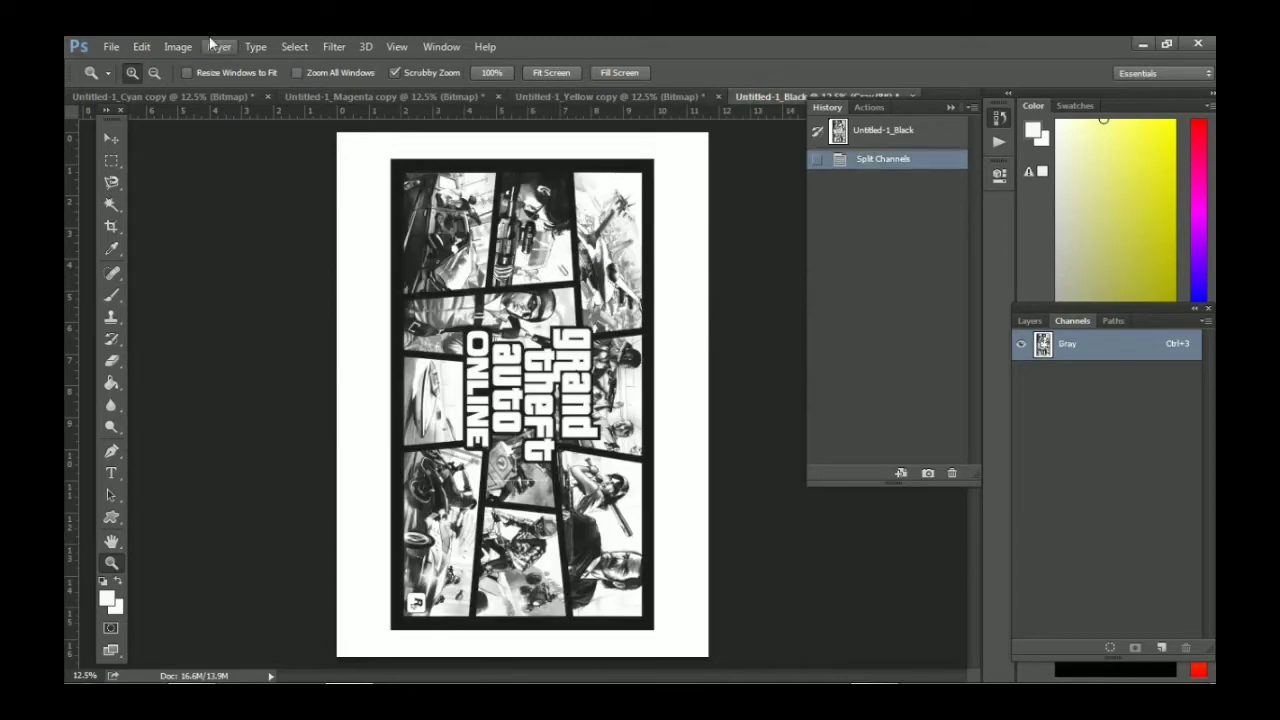
pyautogui.click(180, 47)
pyautogui.click(329, 46)
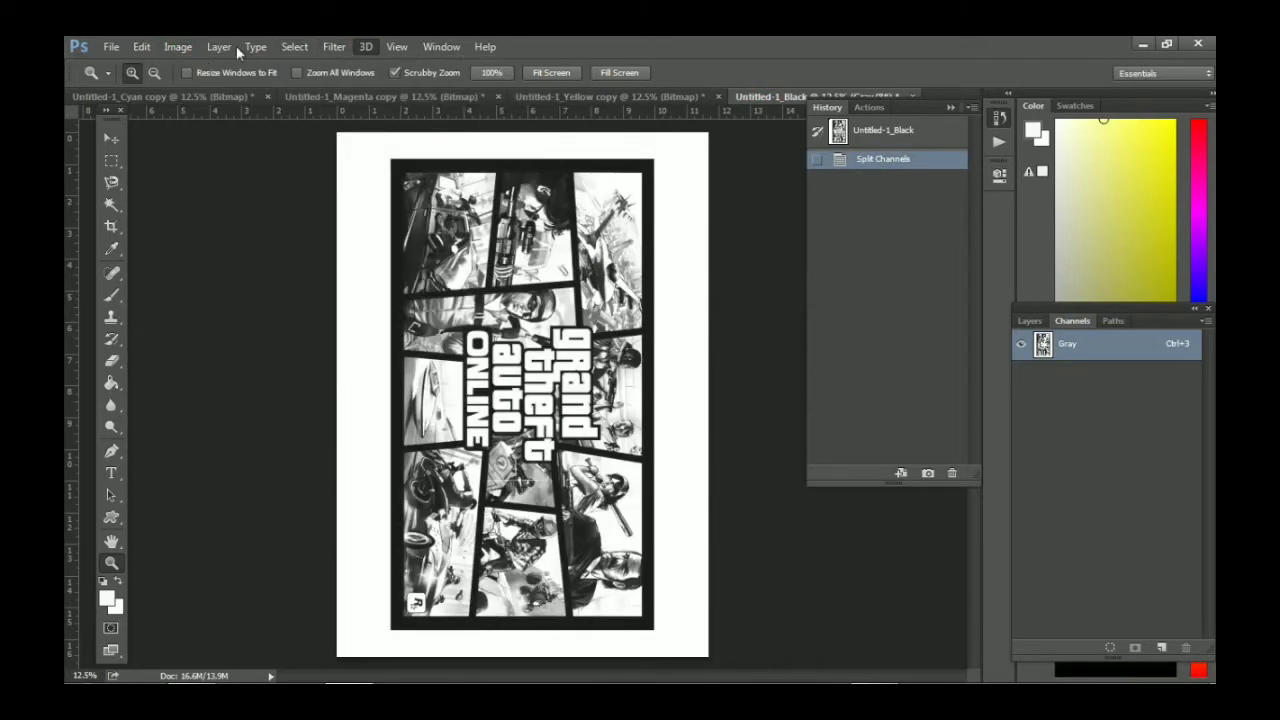
pyautogui.click(178, 47)
pyautogui.moveTo(188, 66)
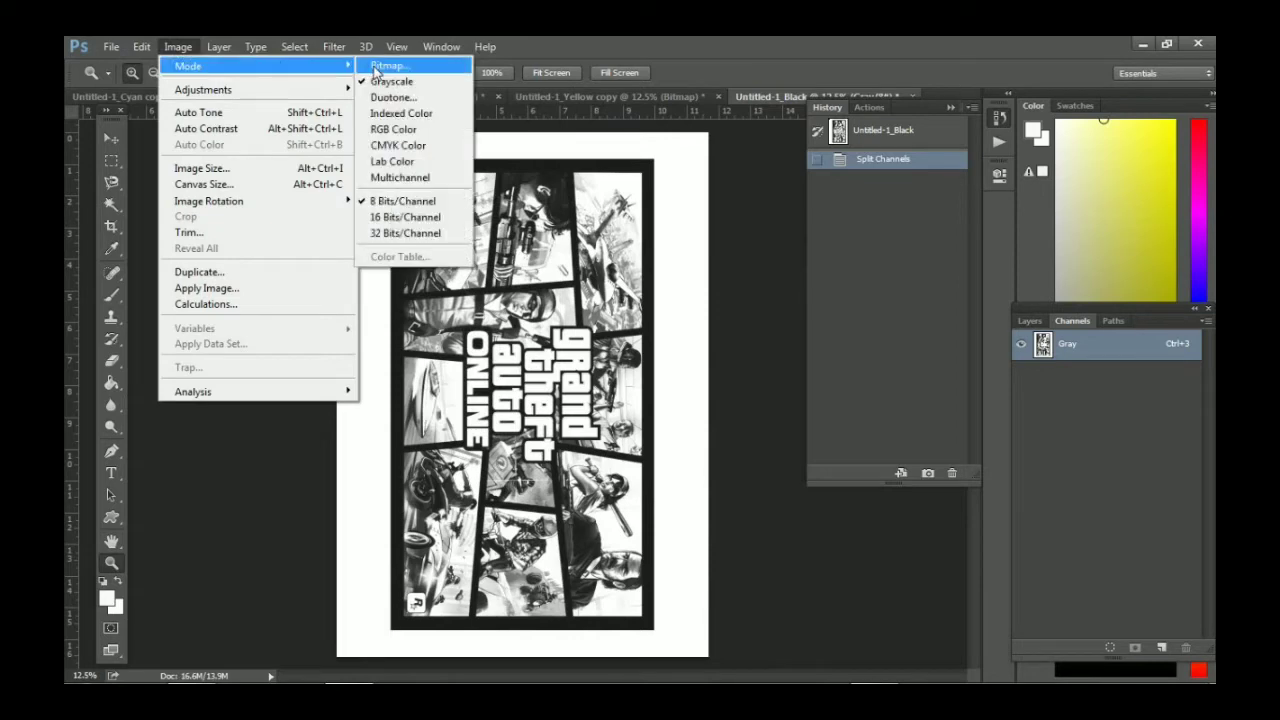
pyautogui.click(375, 72)
pyautogui.click(756, 222)
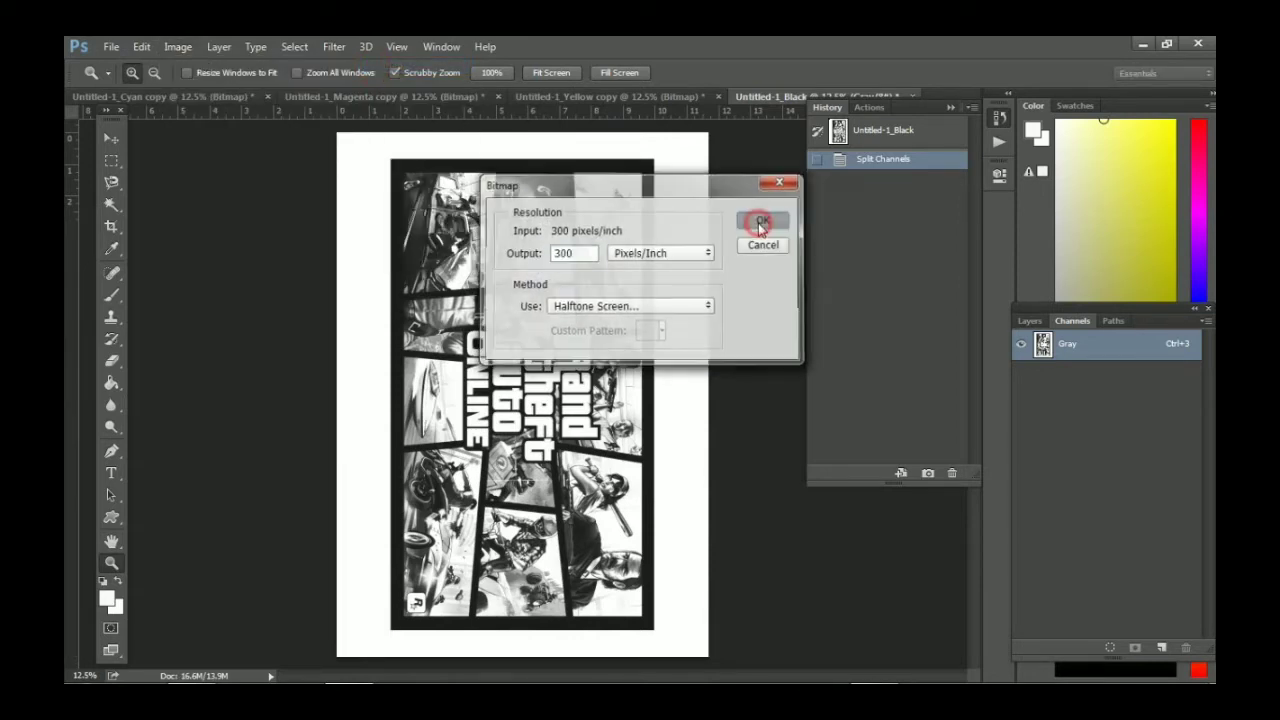
pyautogui.click(788, 289)
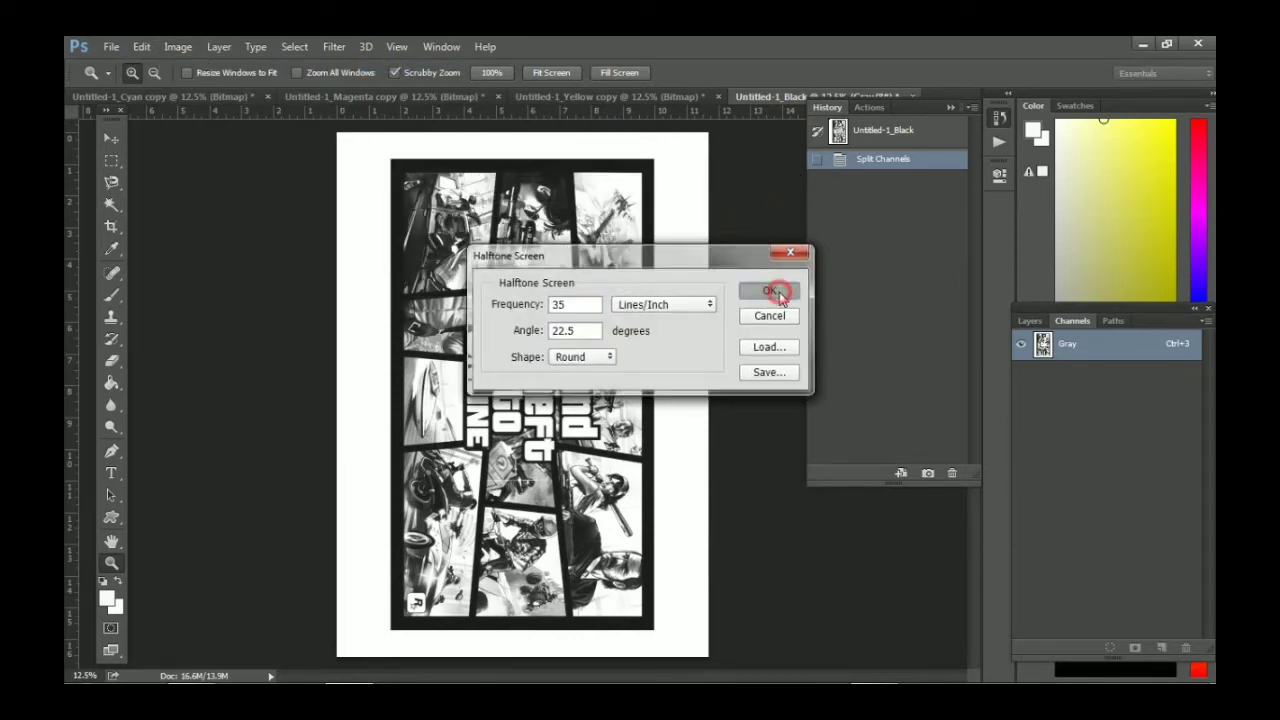
pyautogui.click(178, 46)
pyautogui.moveTo(190, 65)
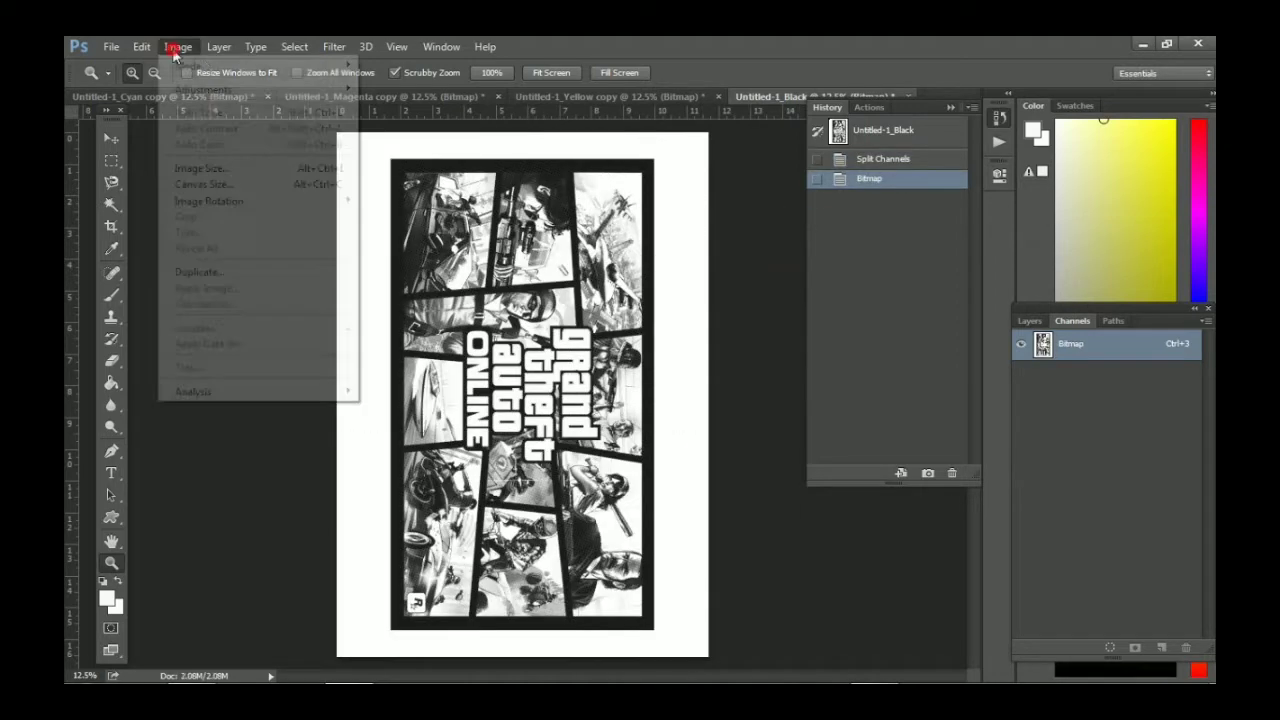
# Convert the Black and Yellow copy separations to Grayscale at size ratio 1.
pyautogui.click(376, 83)
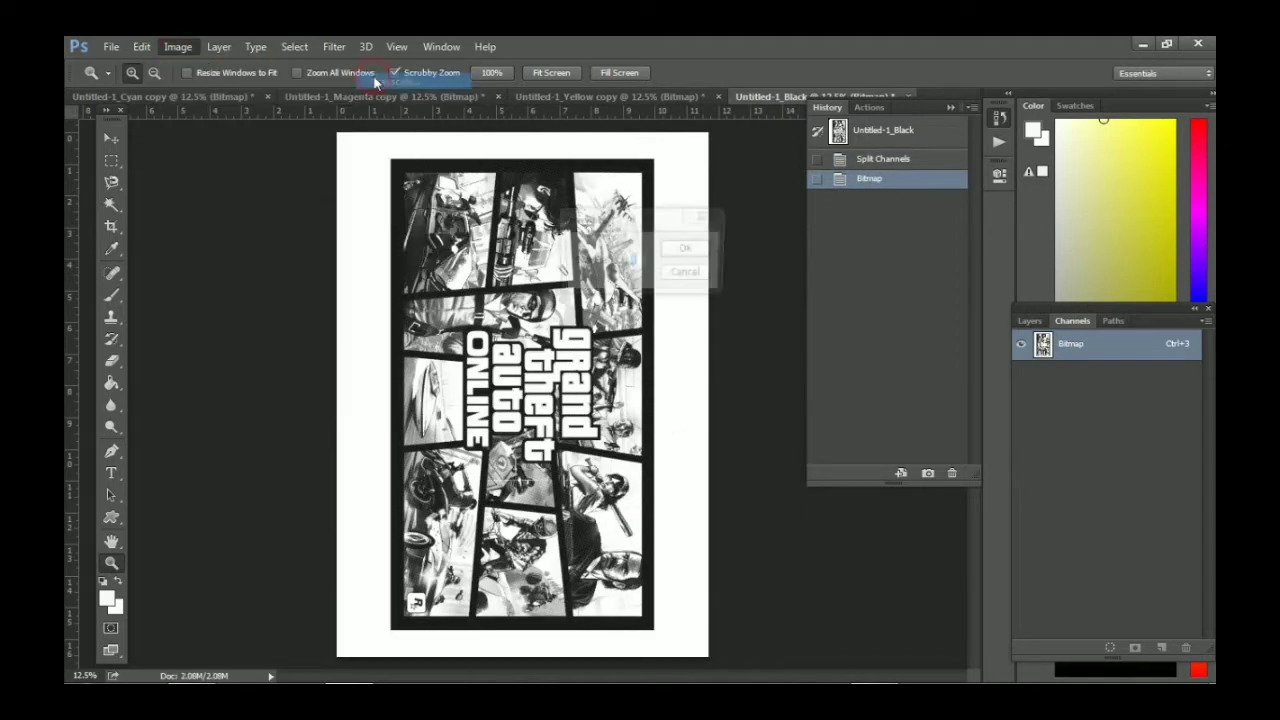
pyautogui.click(690, 250)
pyautogui.click(659, 98)
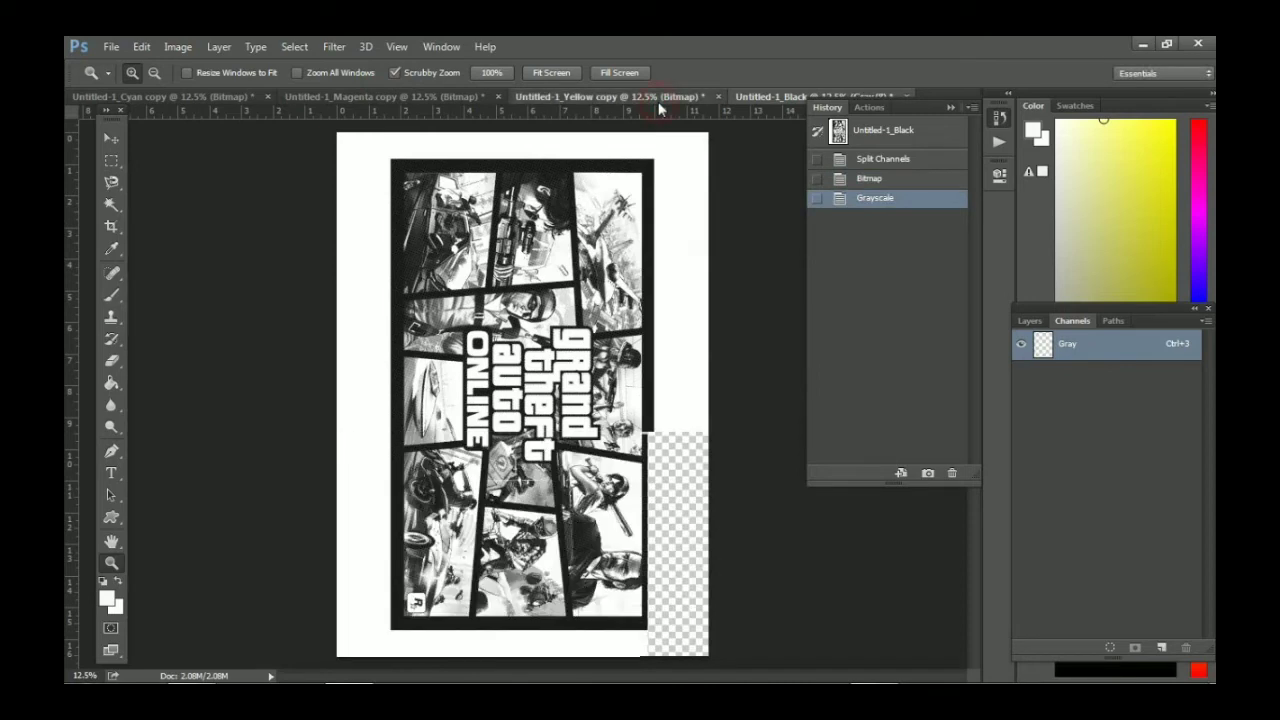
pyautogui.click(168, 52)
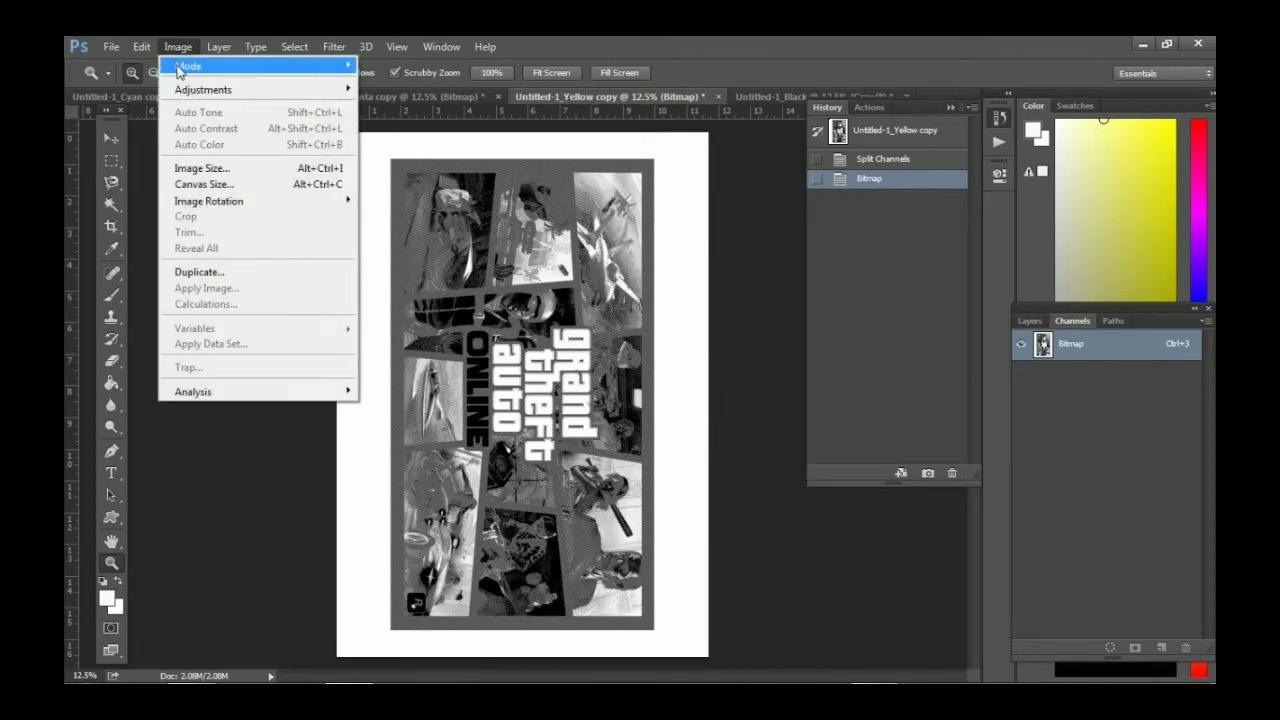
pyautogui.moveTo(188, 66)
pyautogui.click(376, 83)
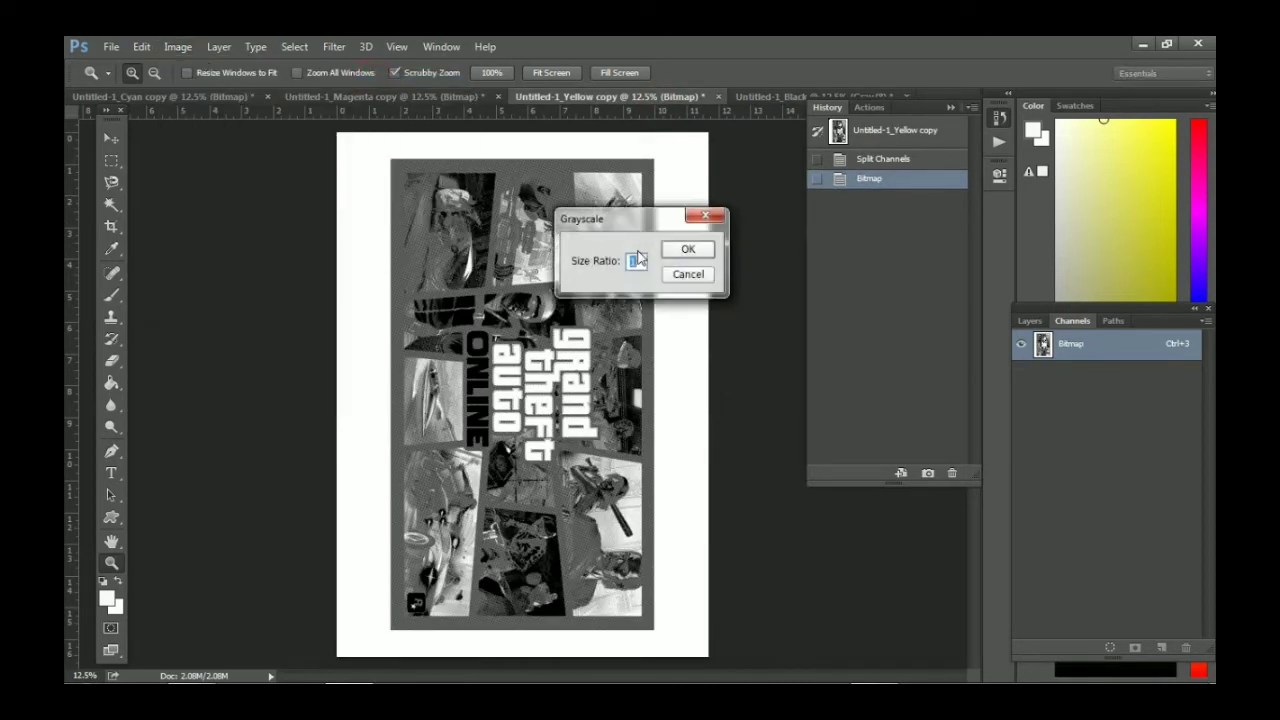
pyautogui.click(686, 250)
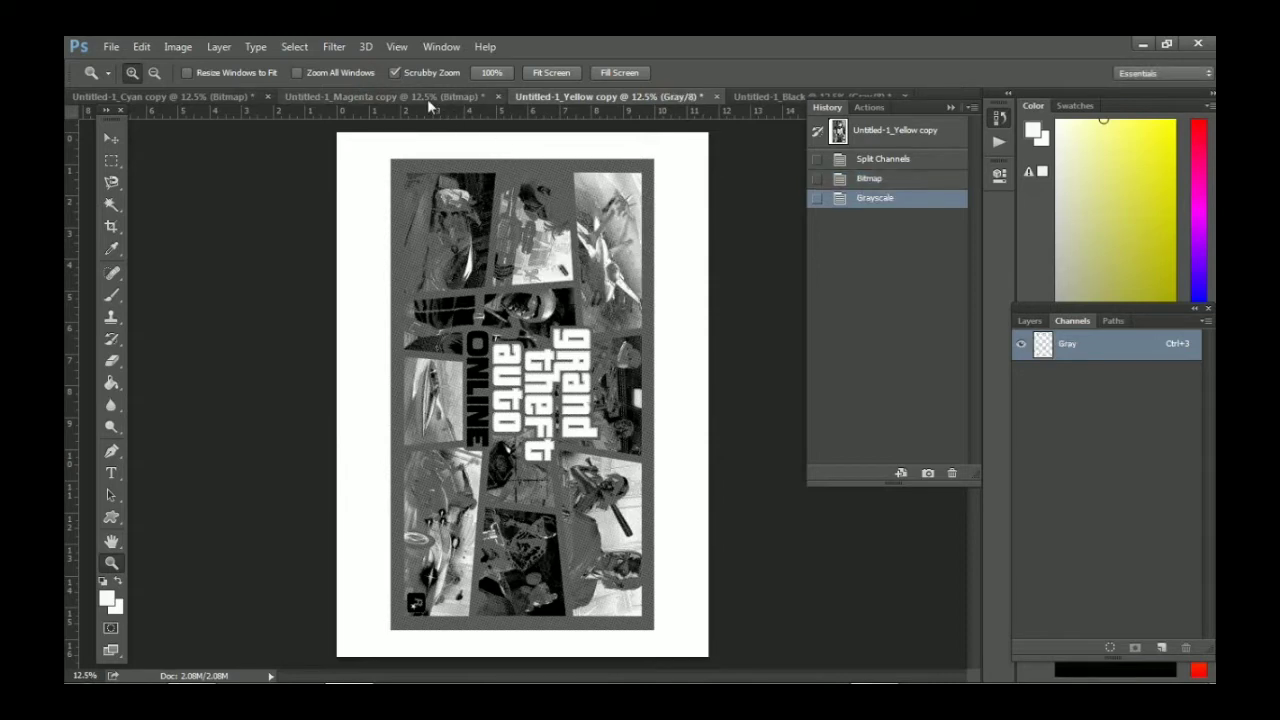
# Convert the Magenta and Cyan copy separations to Grayscale at size ratio 1.
pyautogui.click(430, 97)
pyautogui.click(178, 47)
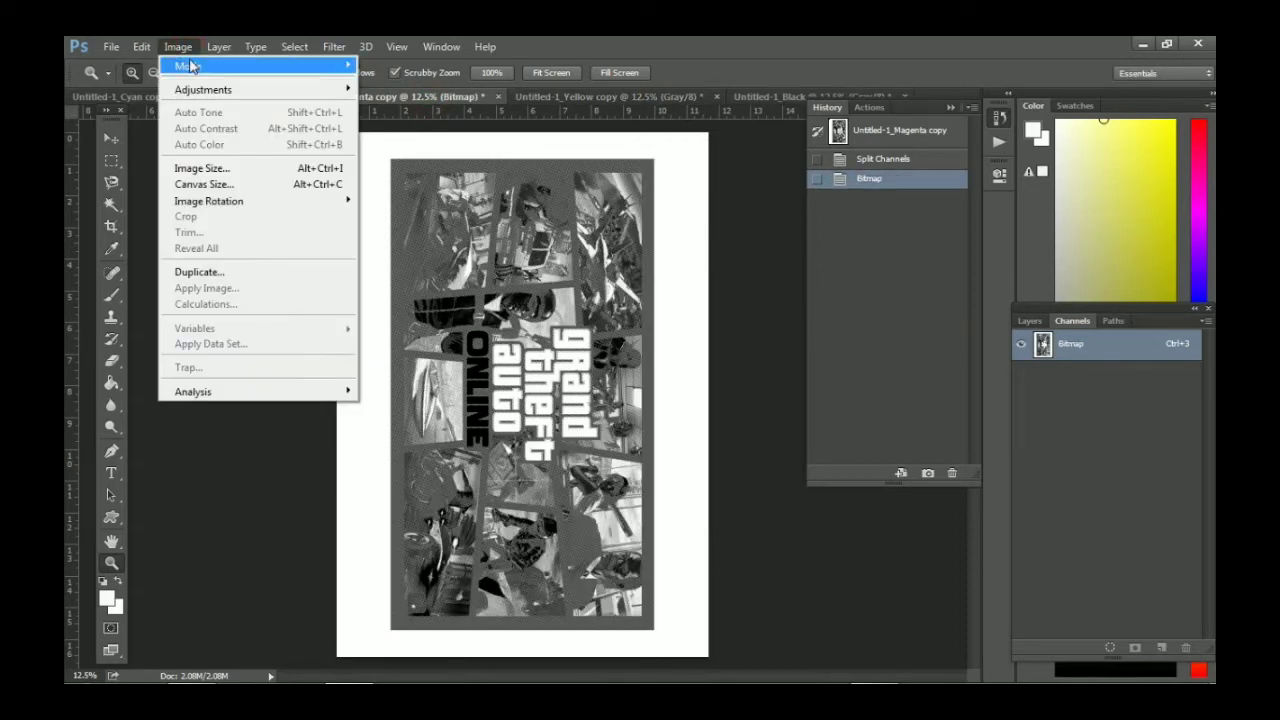
pyautogui.moveTo(188, 66)
pyautogui.click(395, 83)
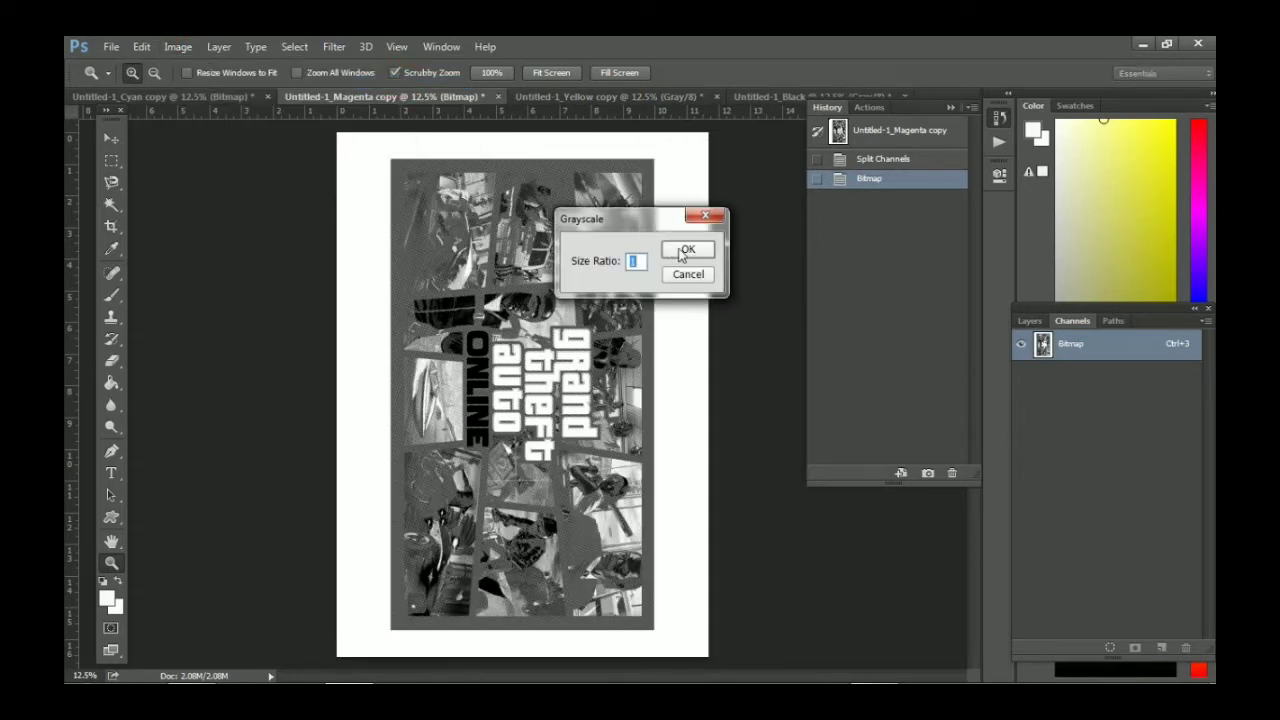
pyautogui.click(684, 252)
pyautogui.click(215, 98)
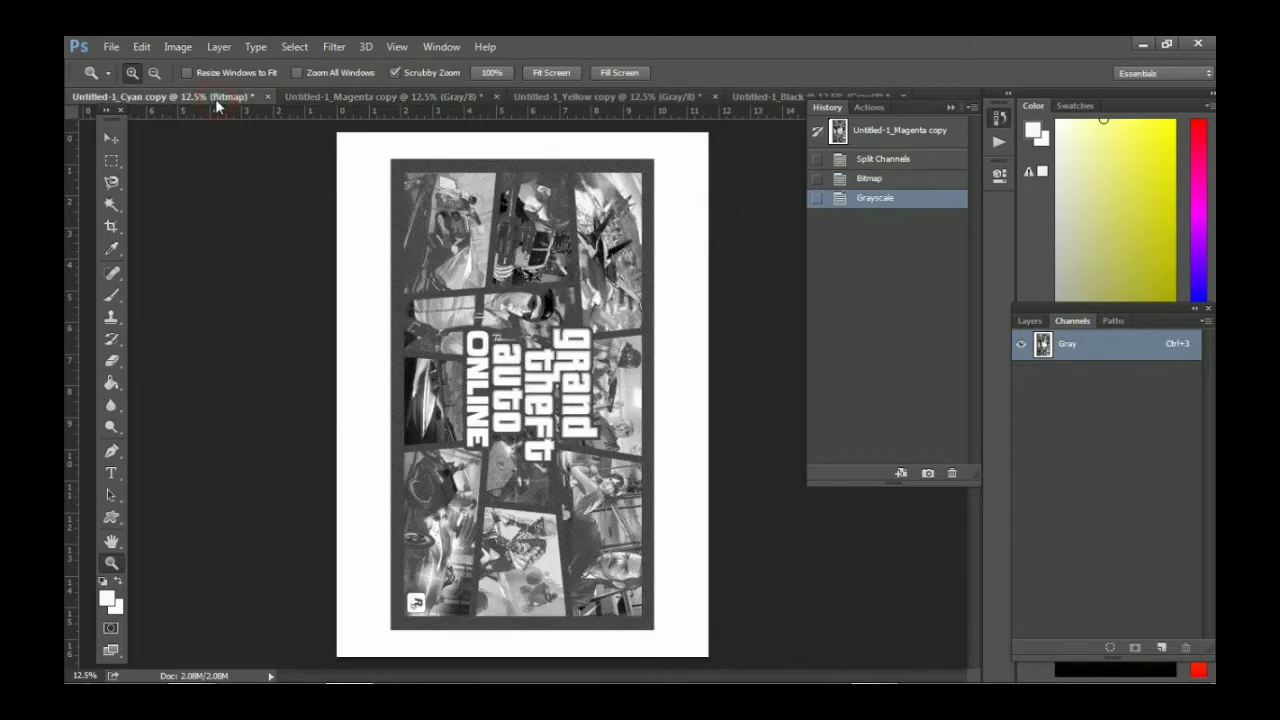
pyautogui.click(178, 46)
pyautogui.moveTo(188, 66)
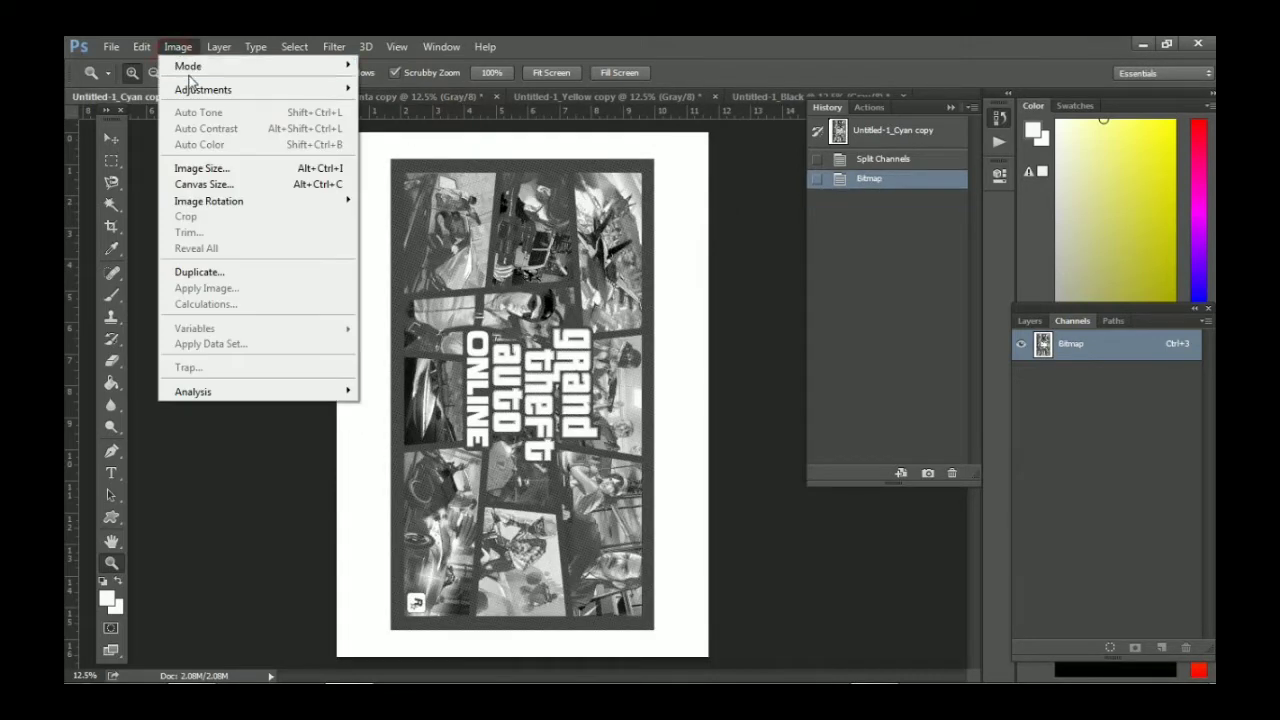
pyautogui.click(372, 82)
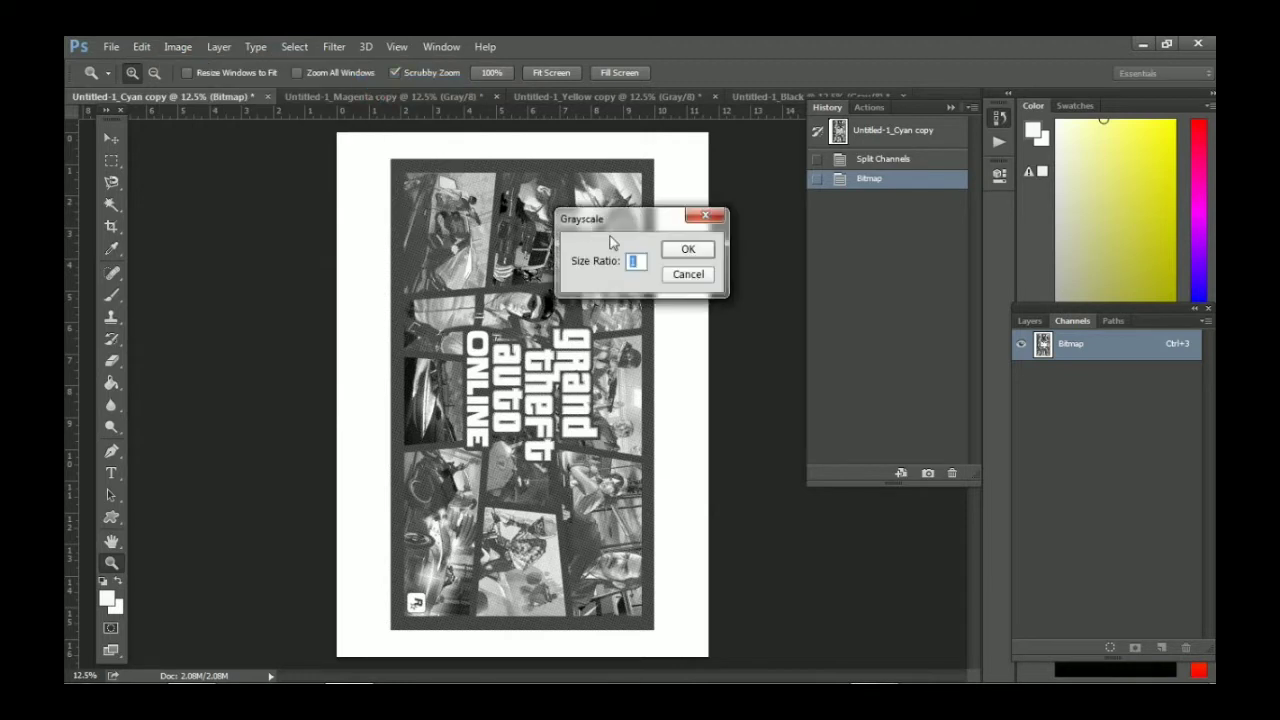
pyautogui.click(667, 252)
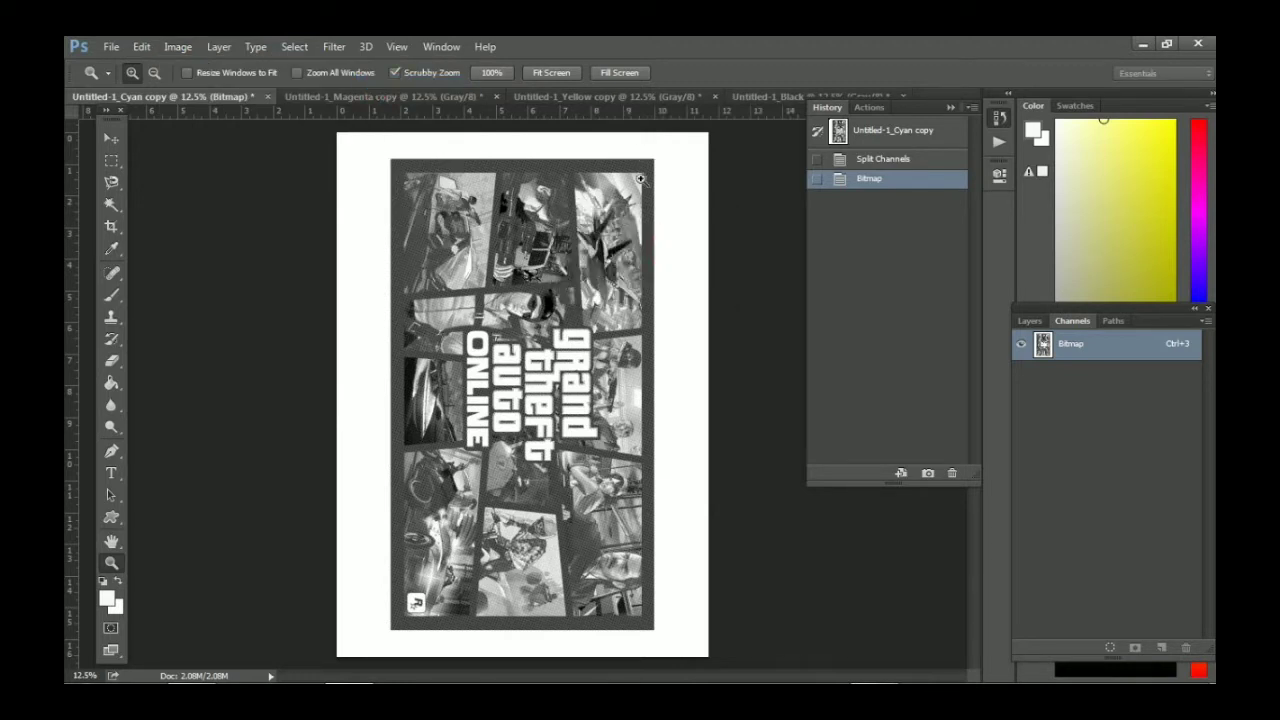
# Merge the four grayscale separations into a 4-channel Multichannel document, Untitled-2.
pyautogui.click(1204, 321)
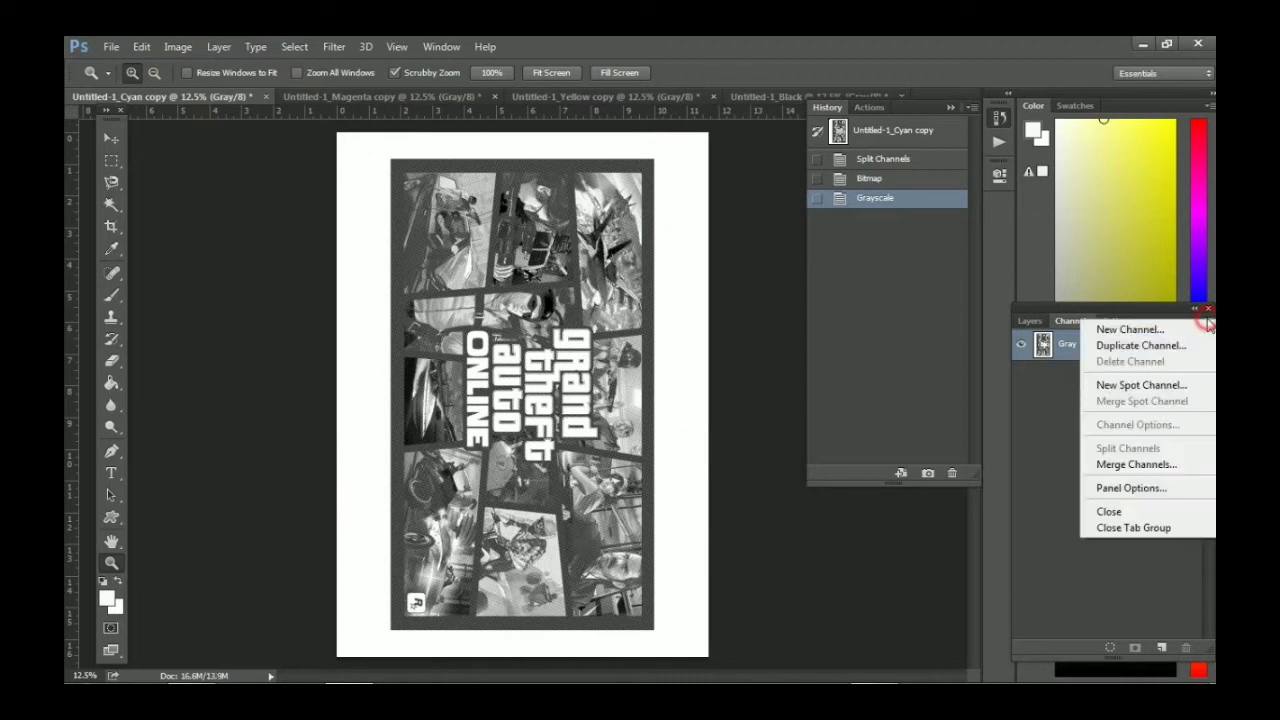
pyautogui.click(1162, 465)
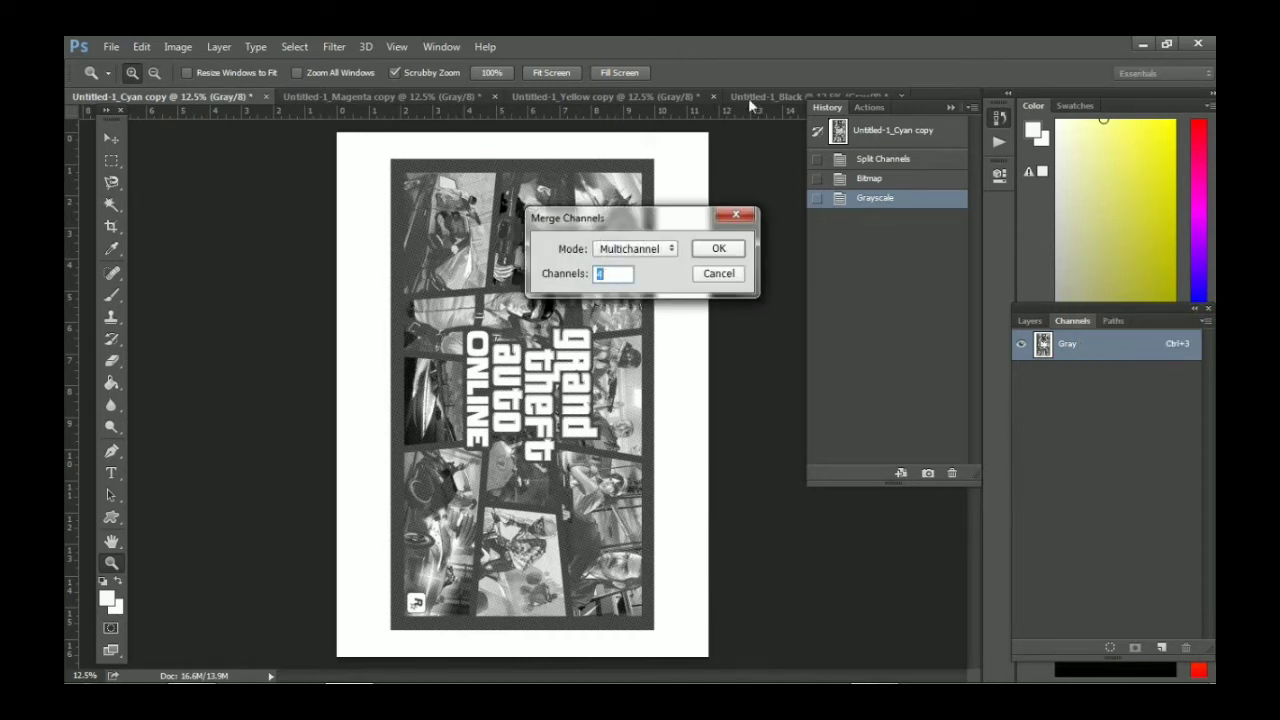
pyautogui.click(705, 255)
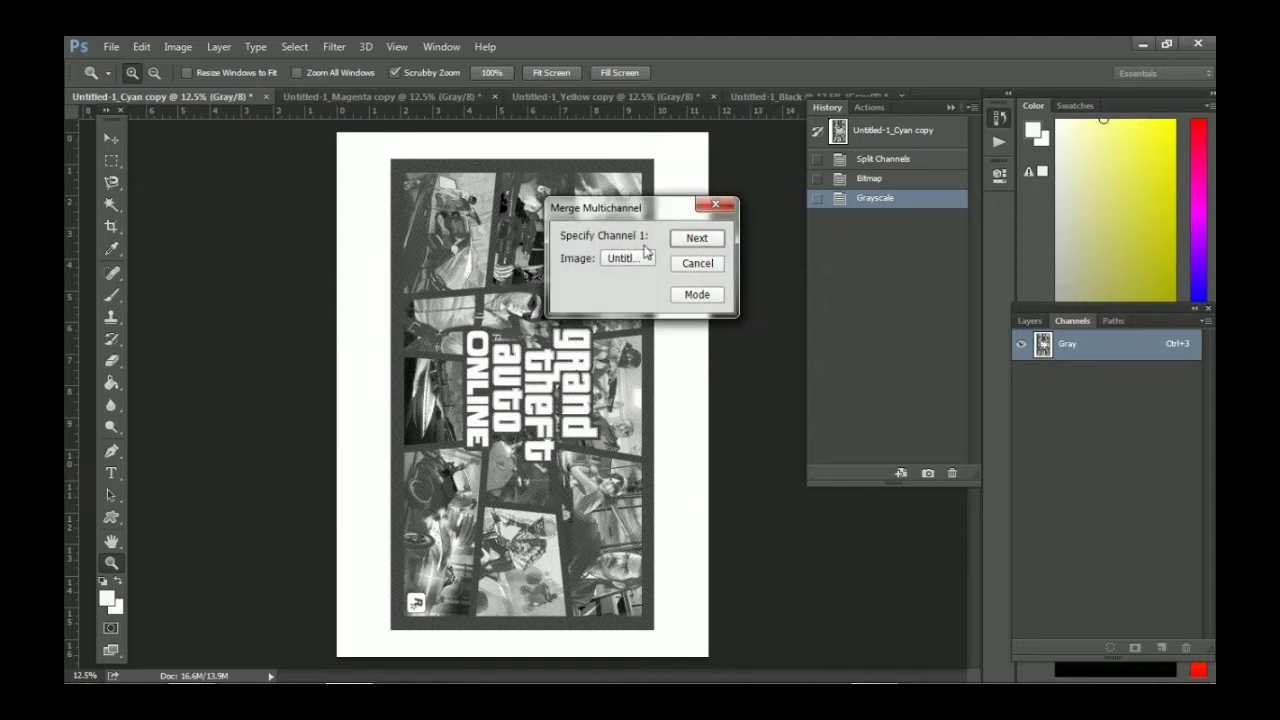
pyautogui.click(698, 240)
pyautogui.click(698, 240)
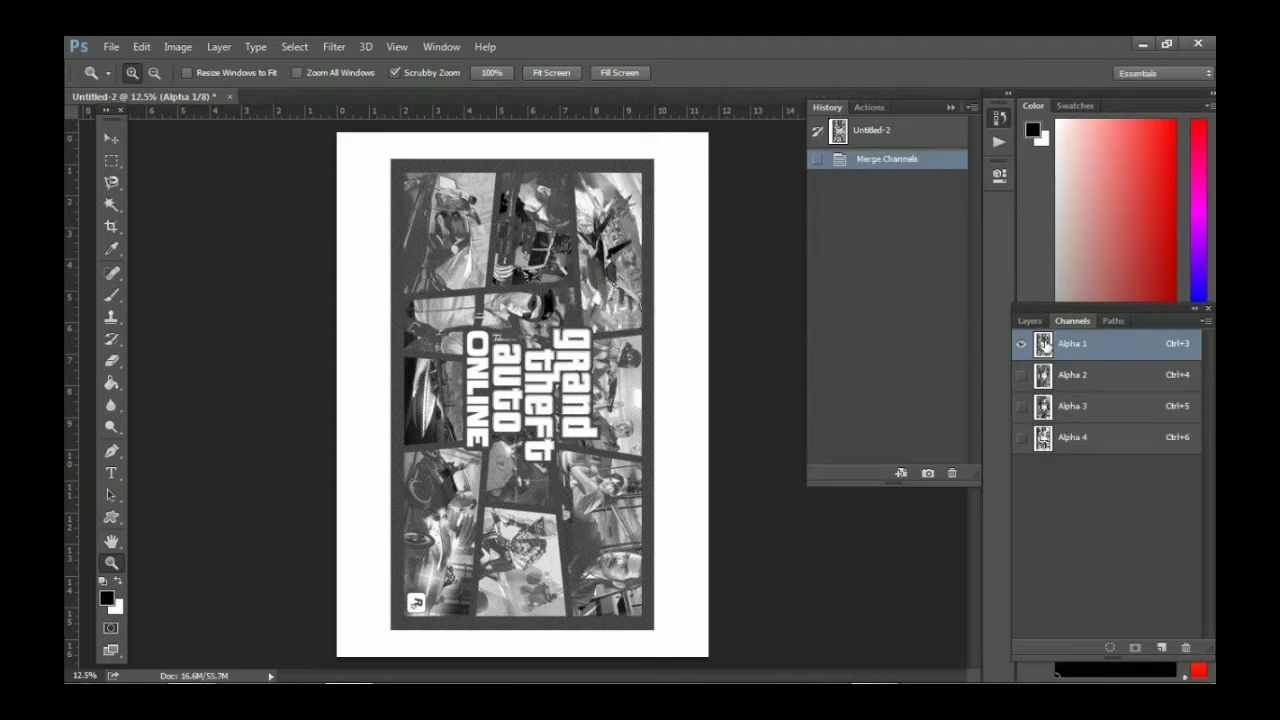
# Turn Alpha 1 into a blue spot colour channel, Spot Color 1.
pyautogui.doubleClick(1044, 344)
pyautogui.click(533, 287)
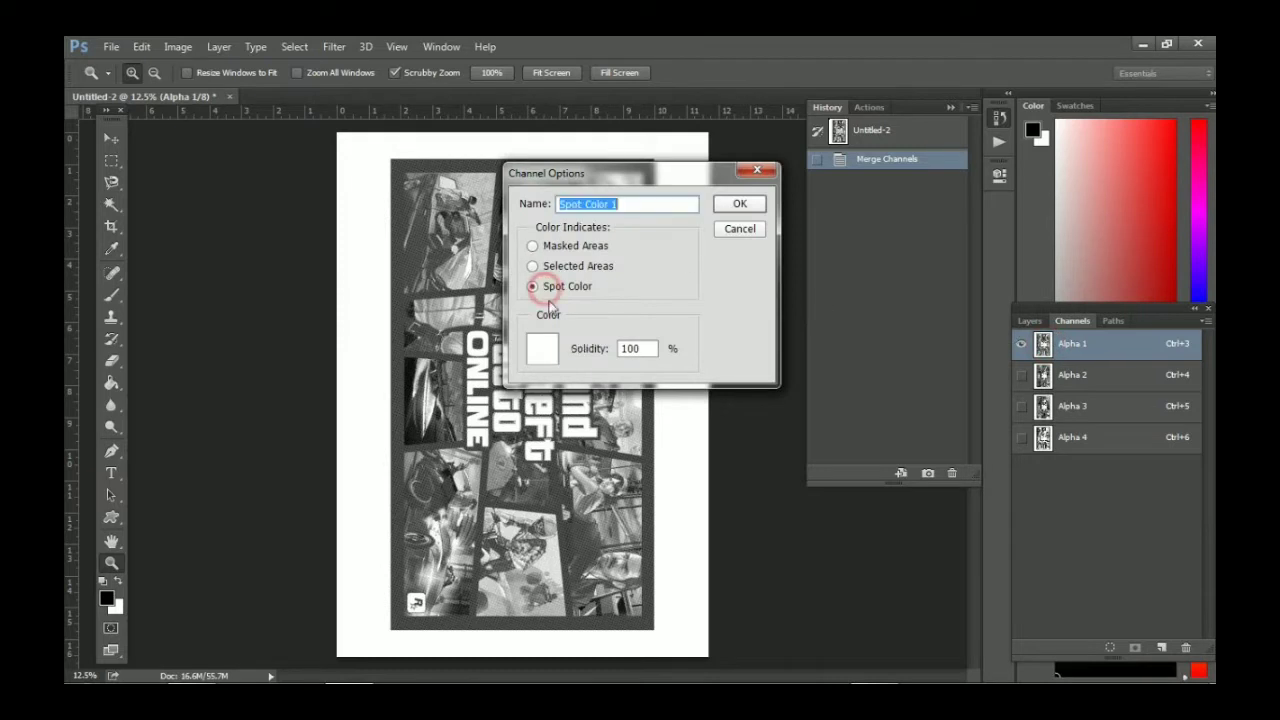
pyautogui.click(542, 348)
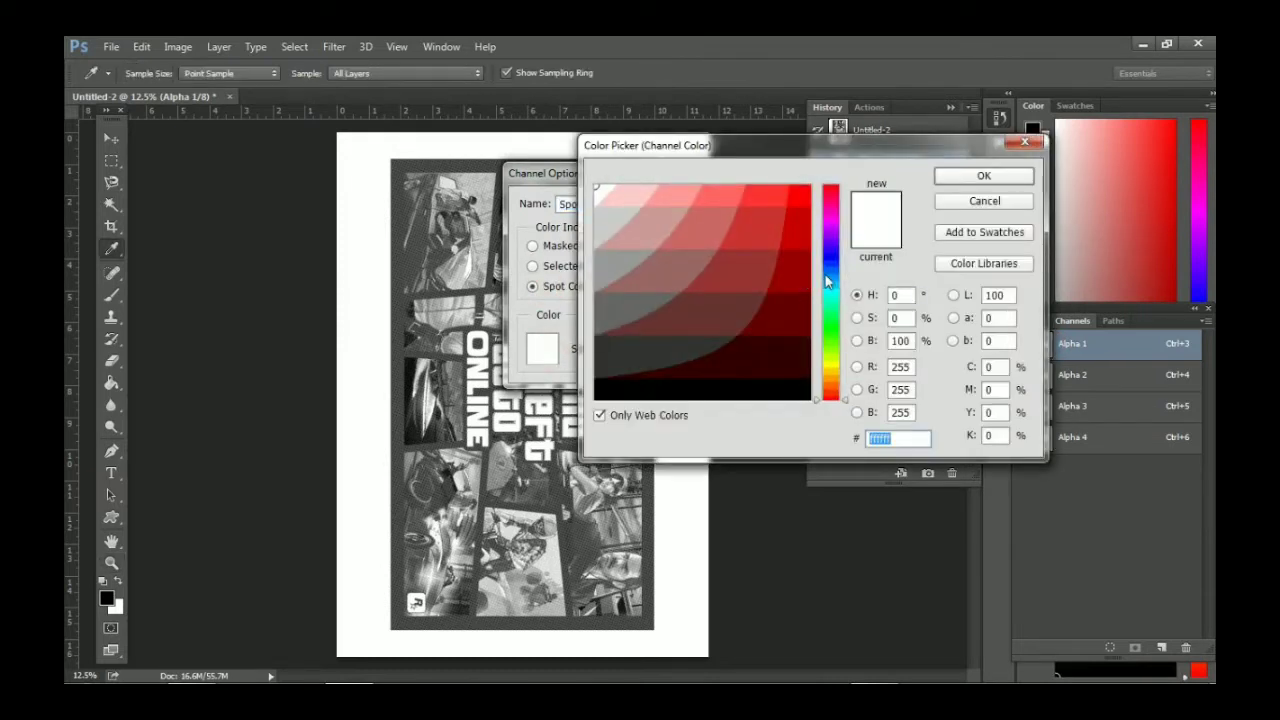
pyautogui.click(830, 285)
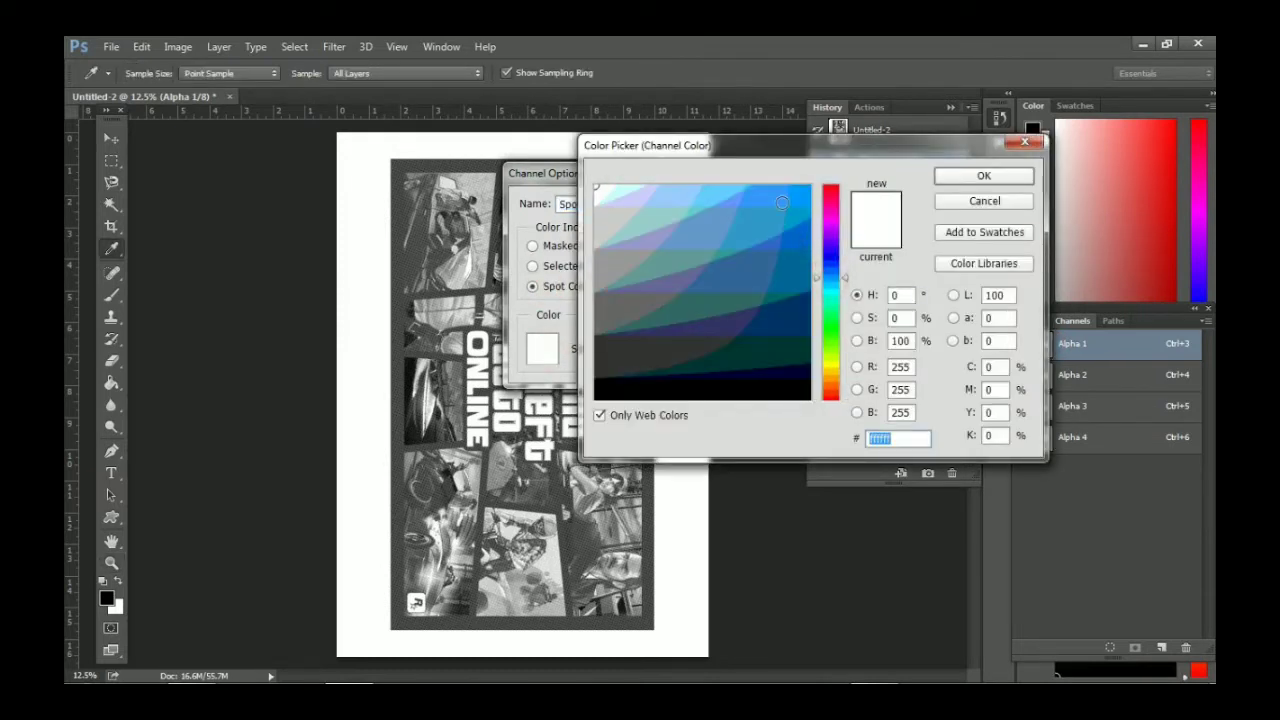
pyautogui.click(777, 195)
pyautogui.click(984, 175)
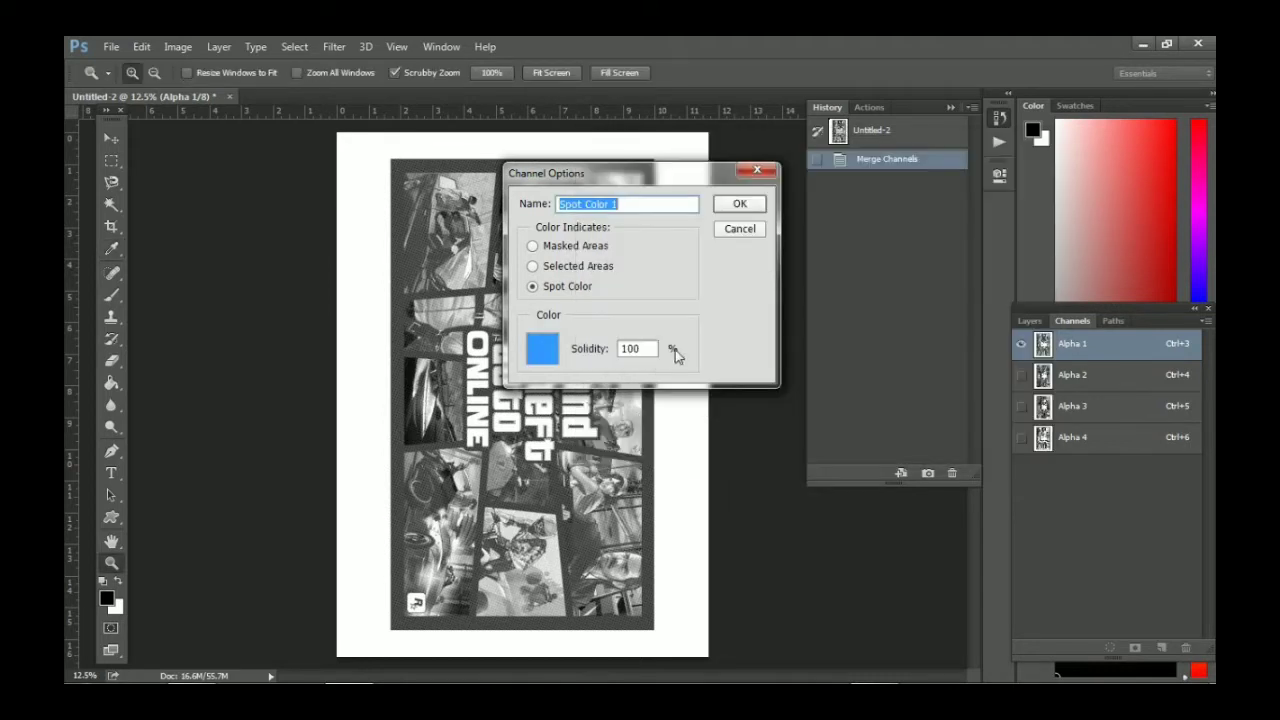
pyautogui.click(645, 348)
pyautogui.moveTo(645, 348); pyautogui.dragTo(580, 352)
pyautogui.write('5')
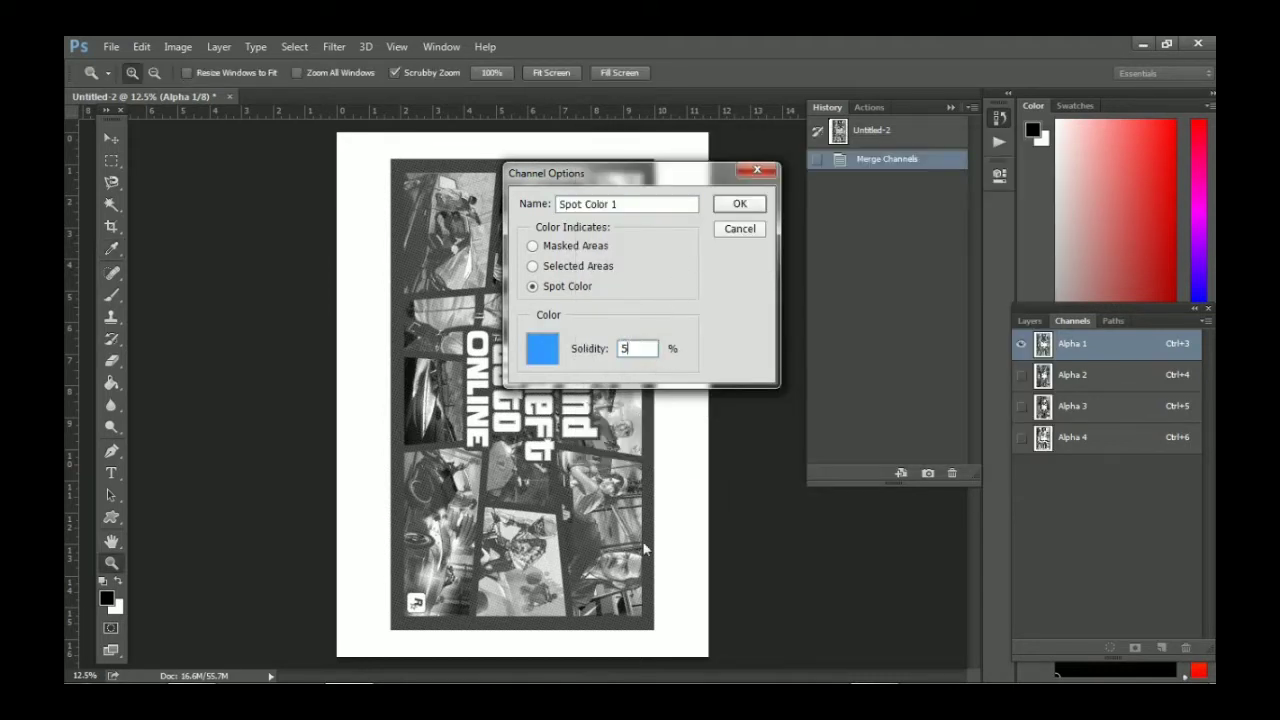
pyautogui.click(735, 206)
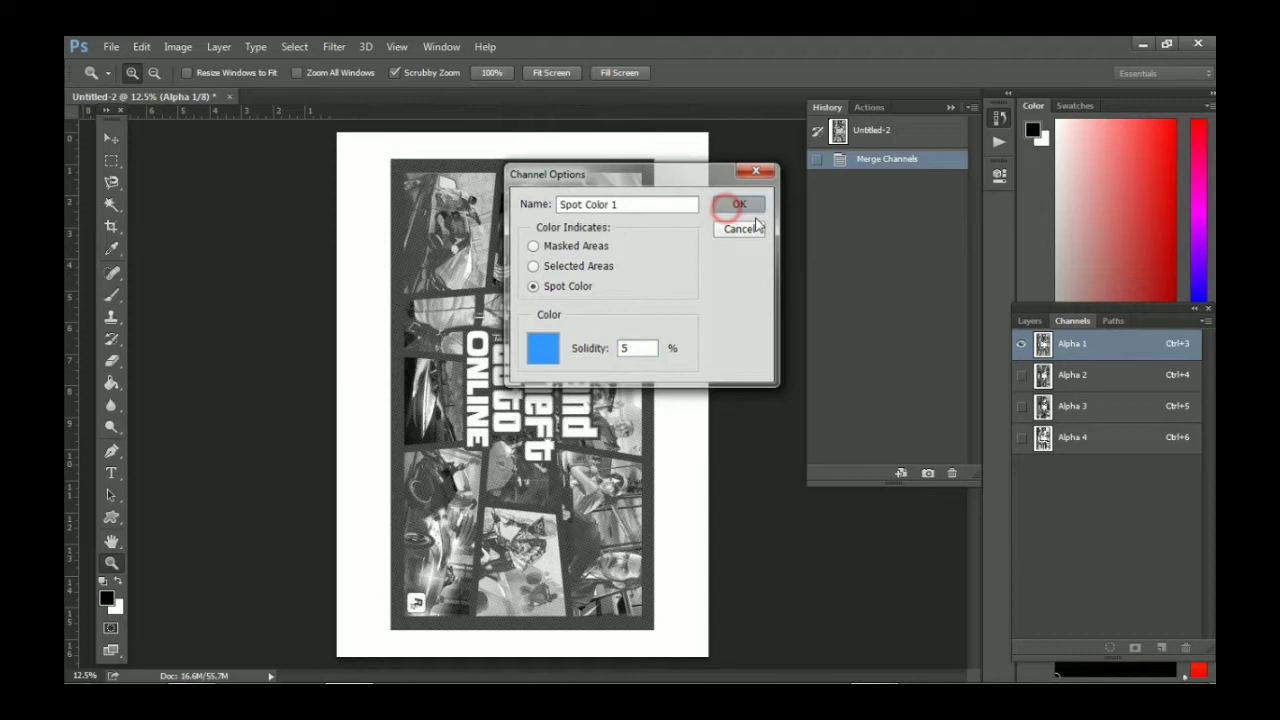
# Turn Alpha 2 into a pink spot colour channel, Spot Color 2, at 5% solidity.
pyautogui.doubleClick(1040, 375)
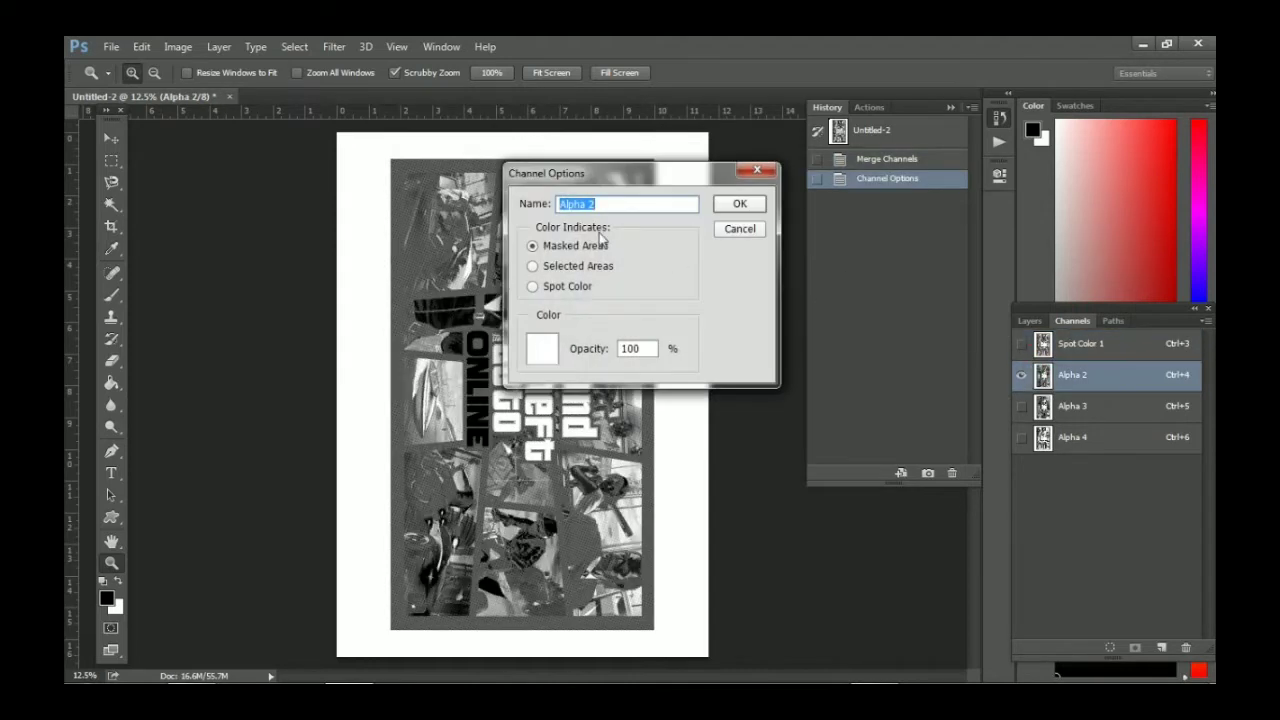
pyautogui.click(571, 290)
pyautogui.click(540, 350)
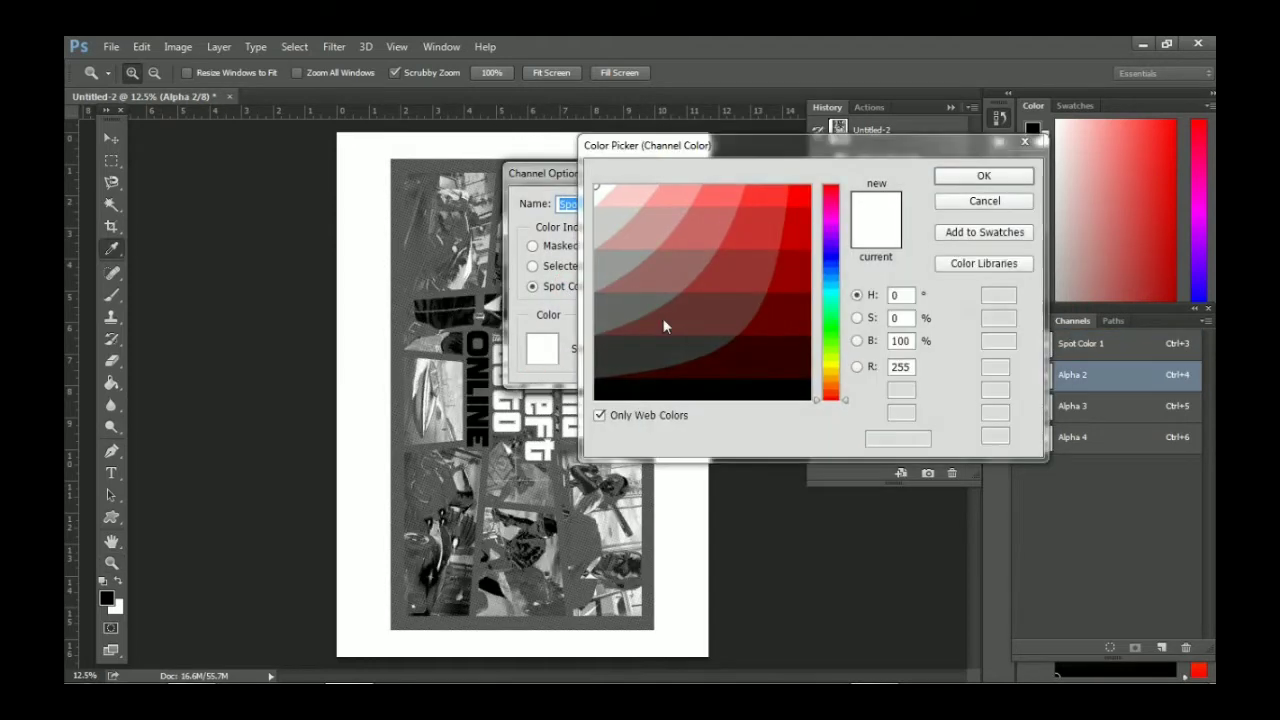
pyautogui.click(833, 199)
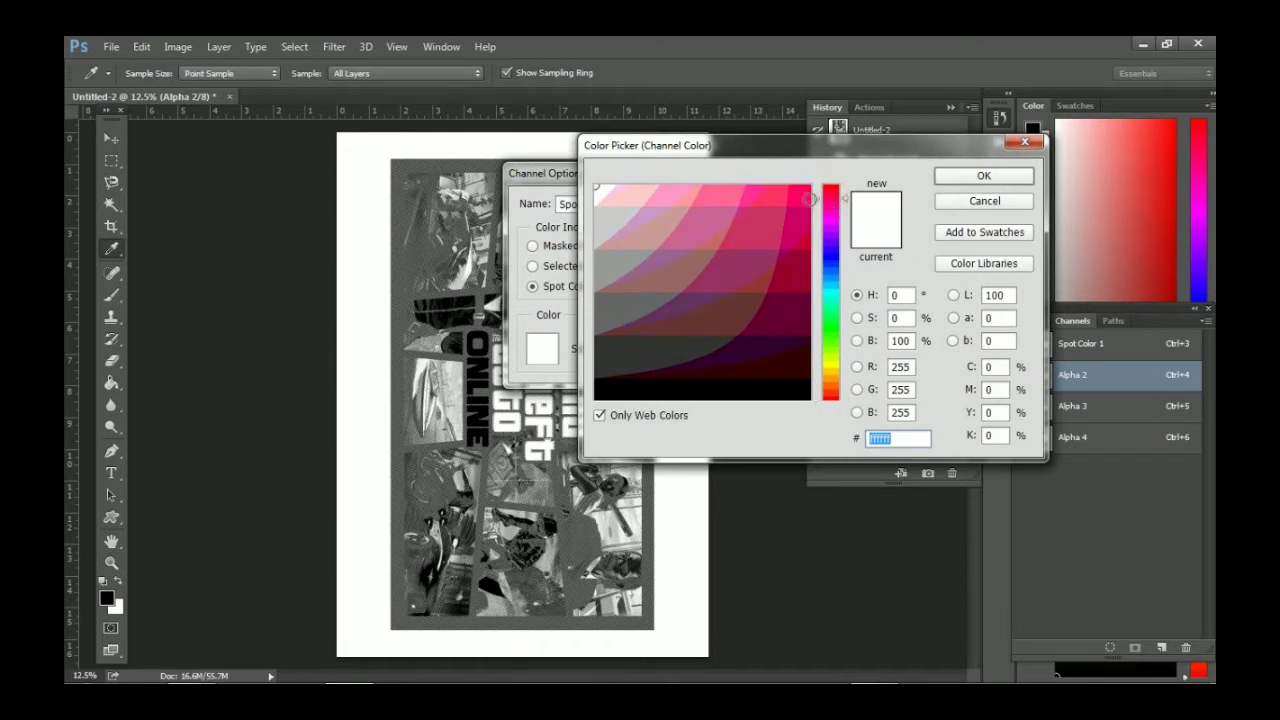
pyautogui.click(755, 193)
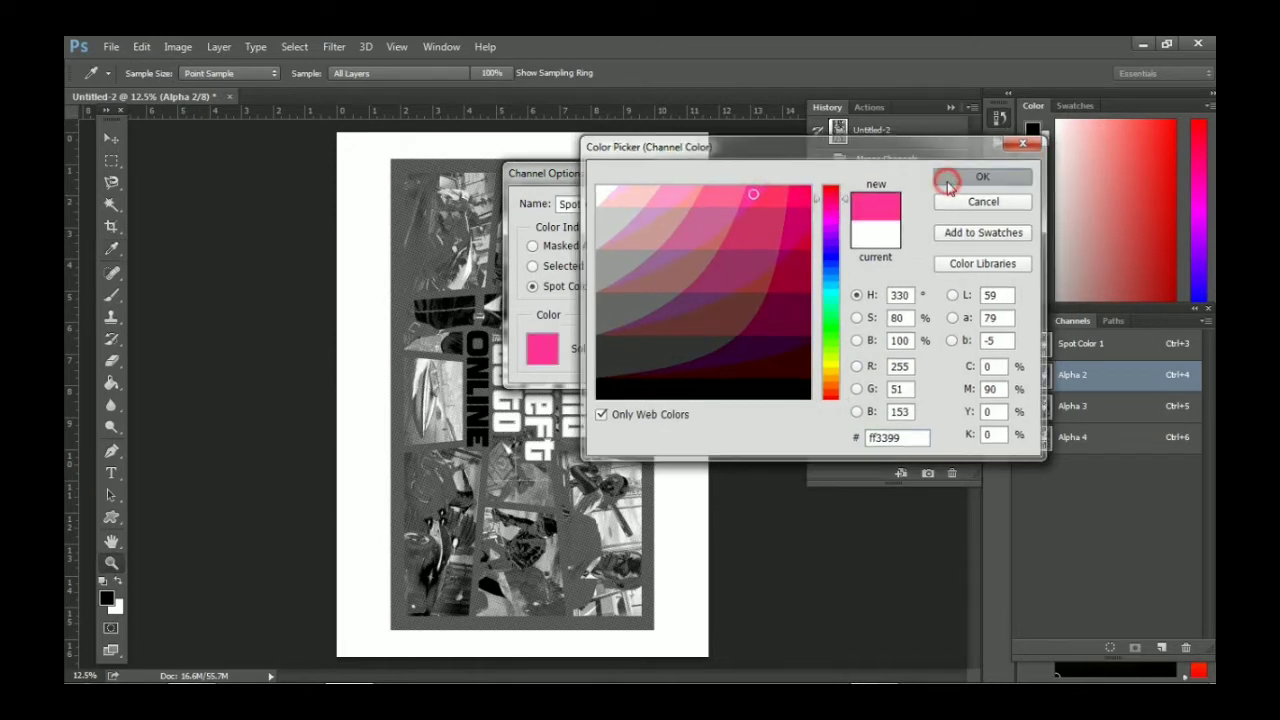
pyautogui.click(984, 176)
pyautogui.doubleClick(632, 348)
pyautogui.write('5')
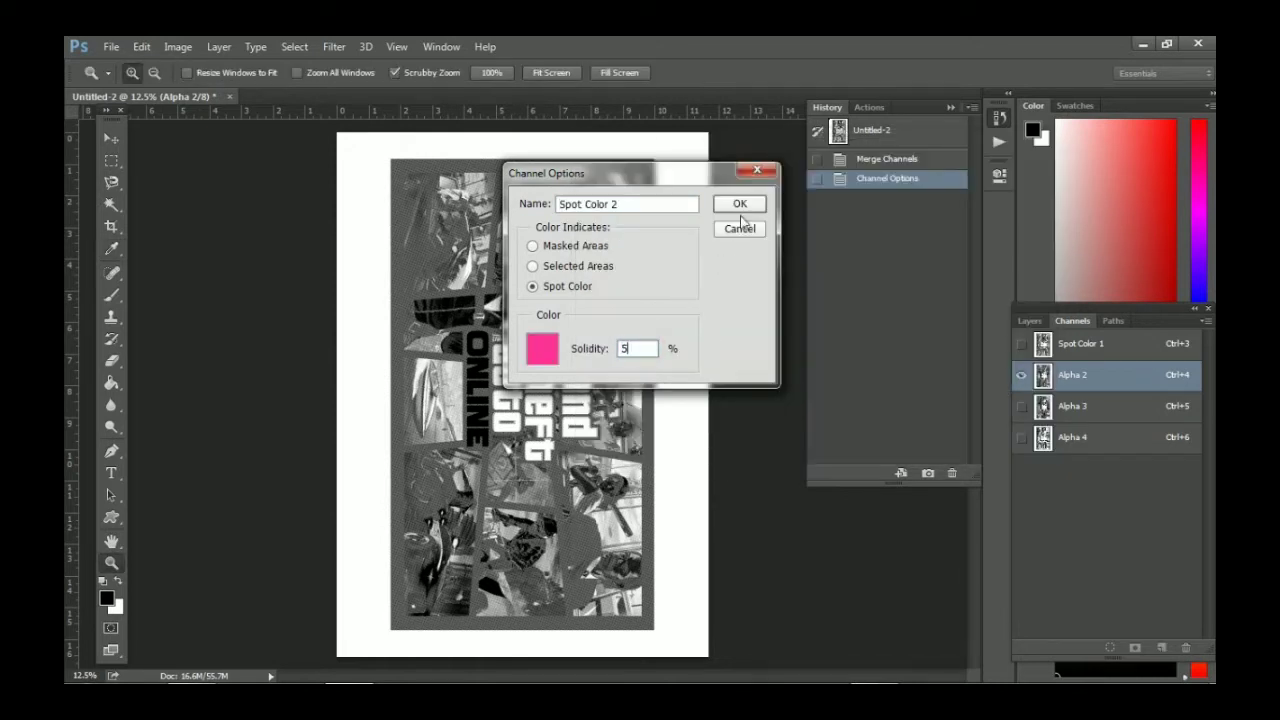
pyautogui.click(741, 204)
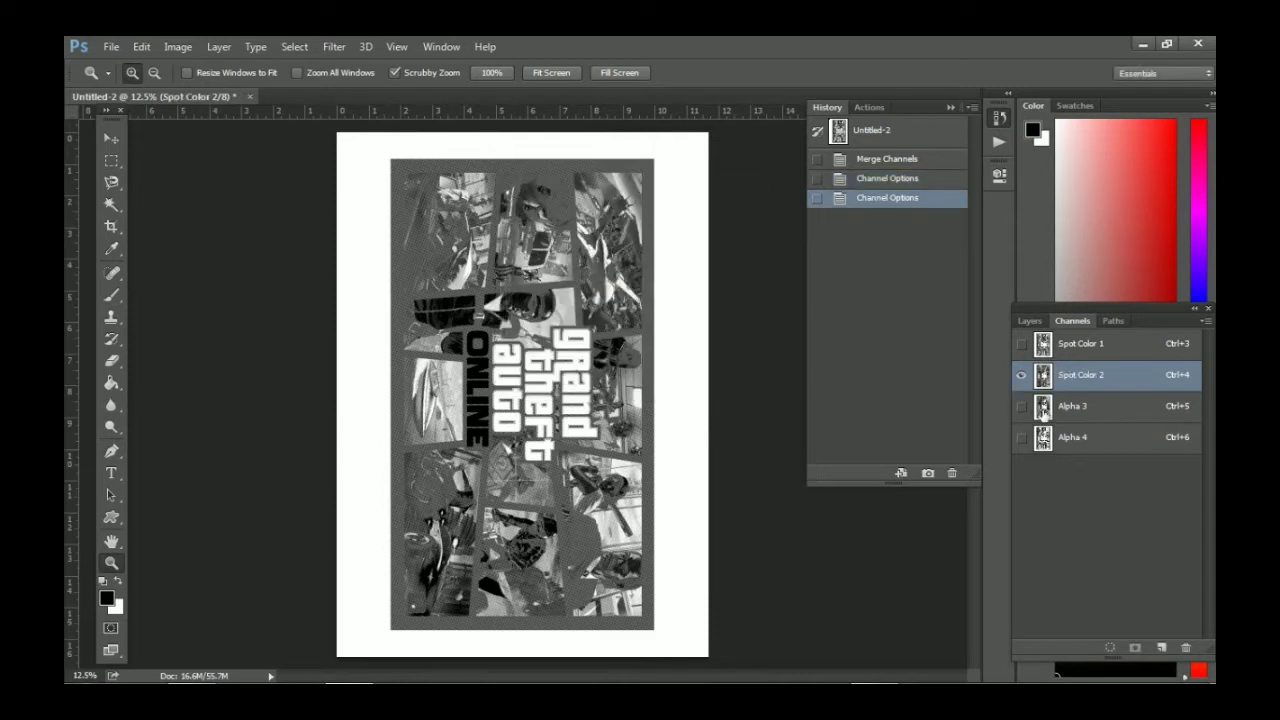
# Turn Alpha 3 into a yellow spot colour channel, Spot Color 3, at 5% solidity.
pyautogui.click(1044, 408)
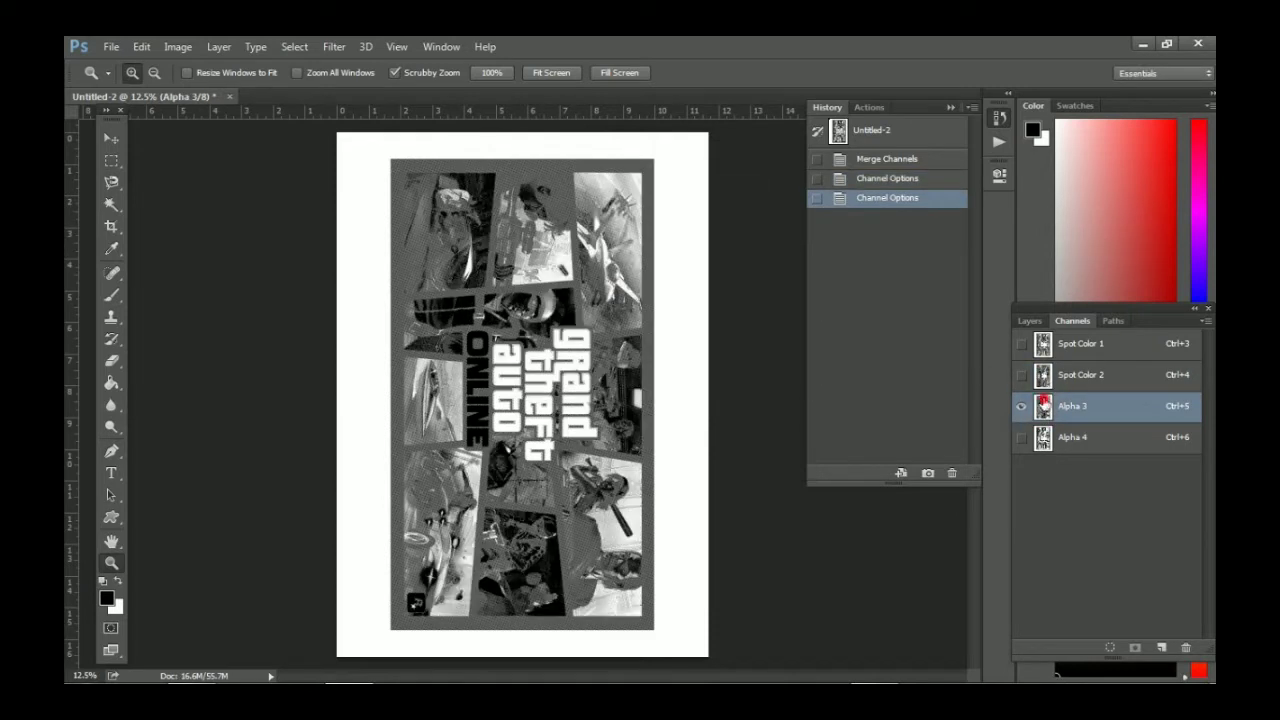
pyautogui.doubleClick(1044, 405)
pyautogui.click(532, 286)
pyautogui.click(531, 347)
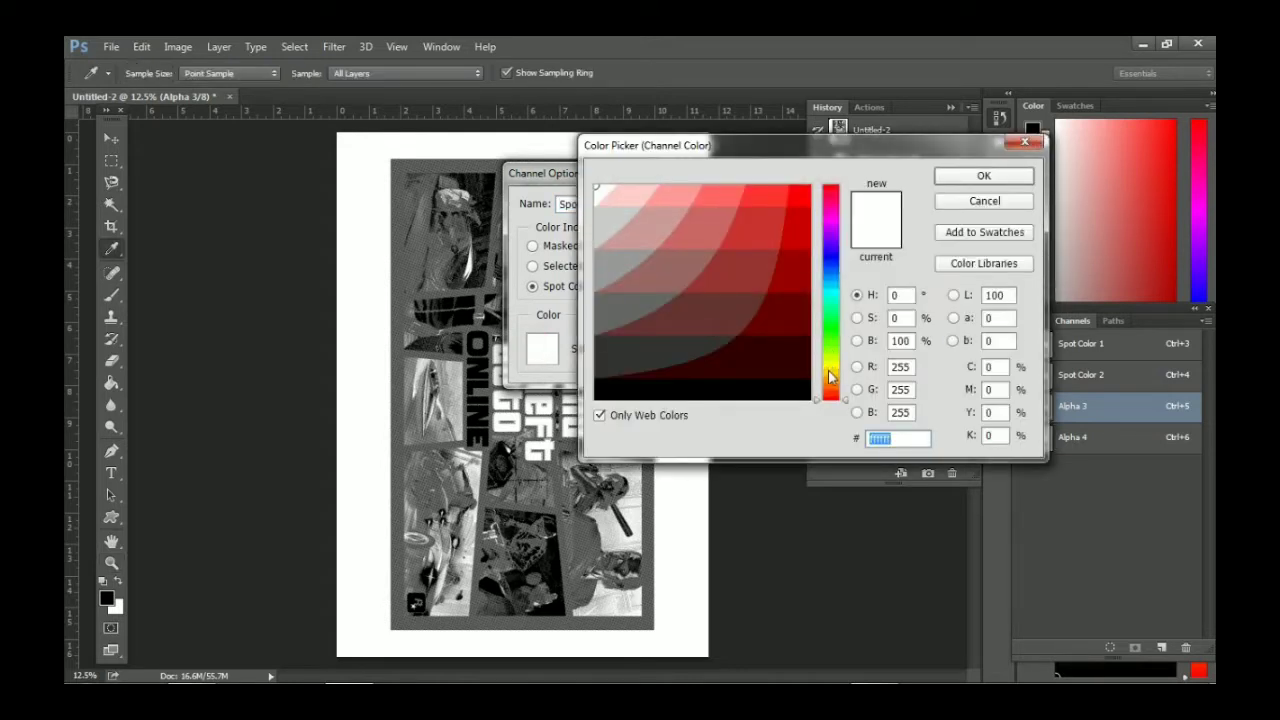
pyautogui.moveTo(833, 368); pyautogui.dragTo(833, 361)
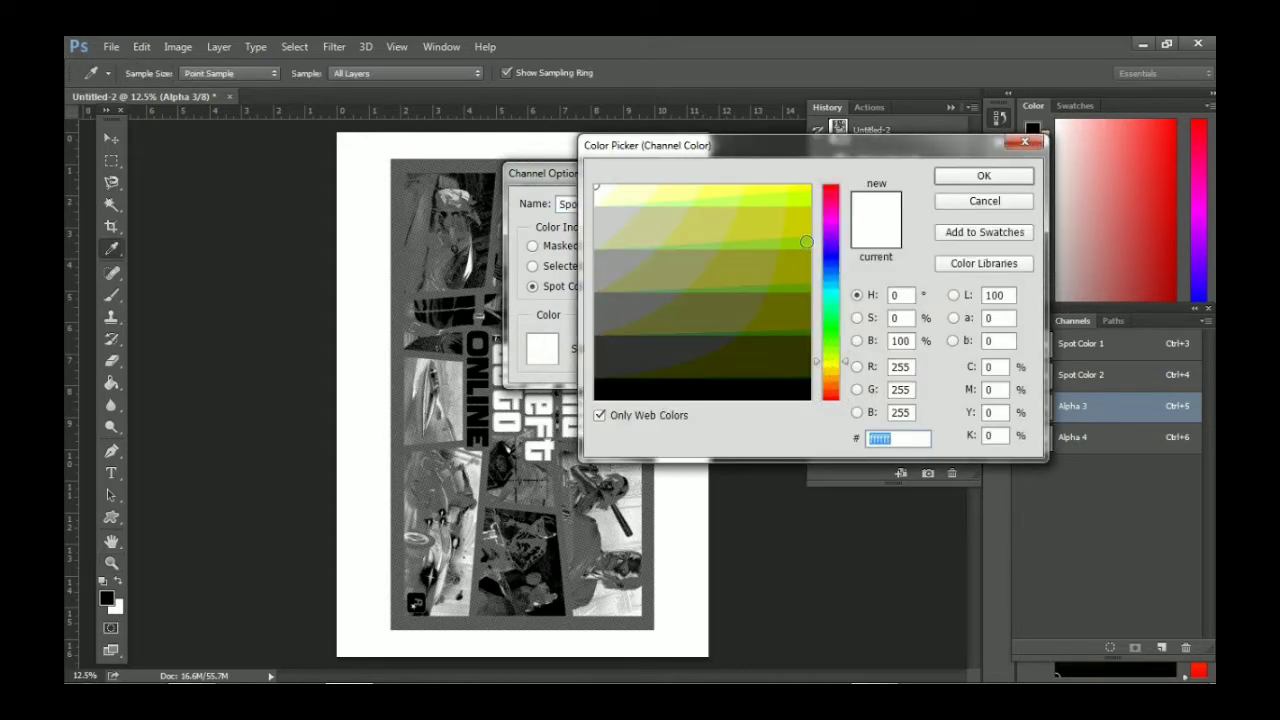
pyautogui.click(828, 368)
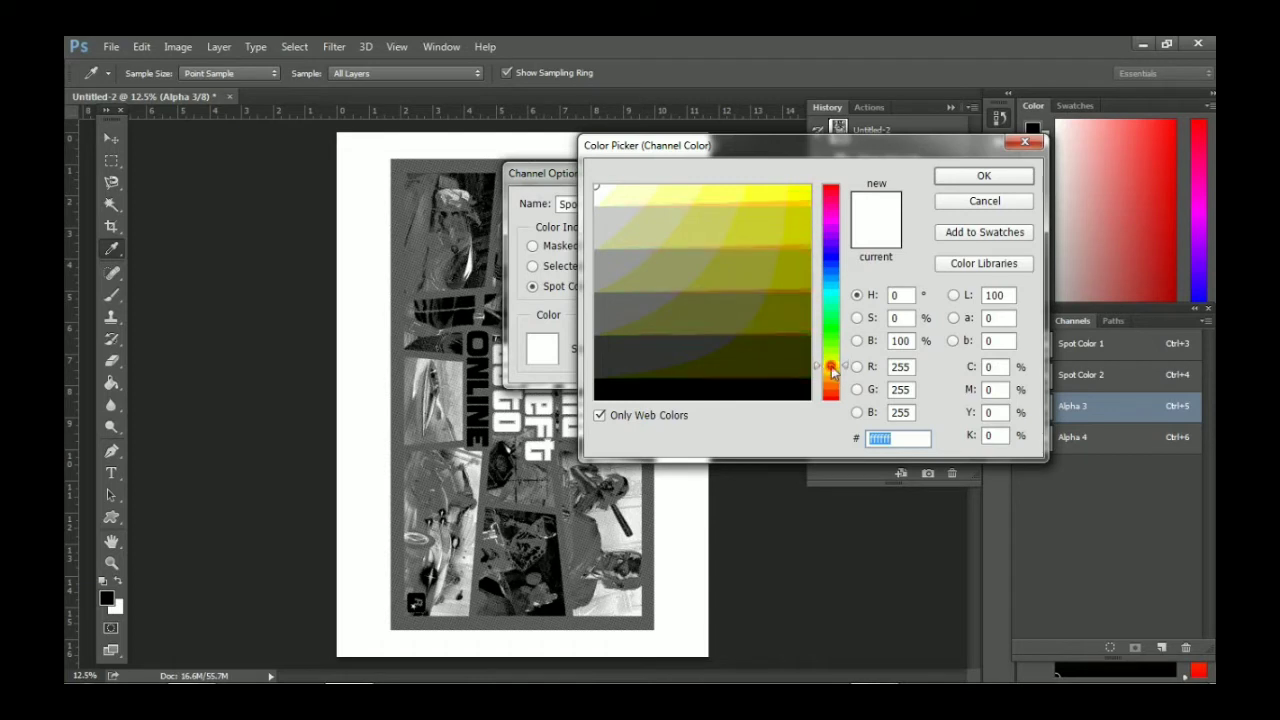
pyautogui.click(806, 195)
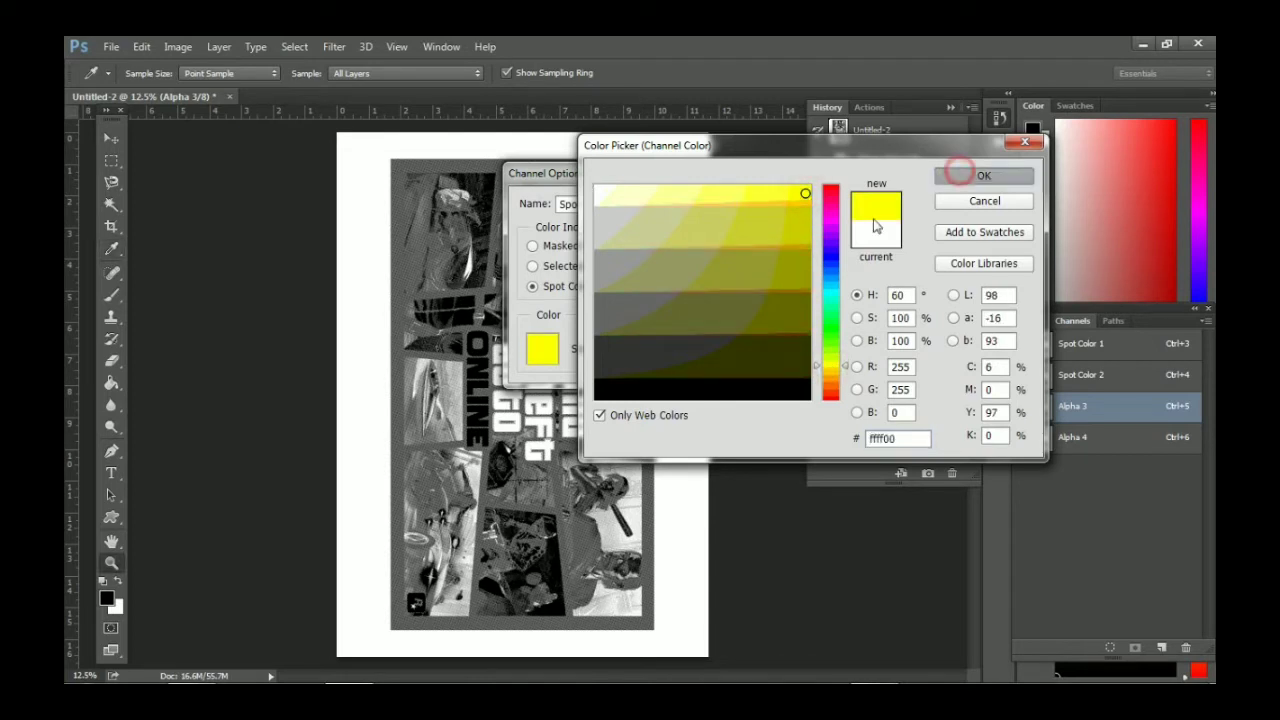
pyautogui.click(984, 175)
pyautogui.click(636, 348)
pyautogui.doubleClick(626, 348)
pyautogui.write('5')
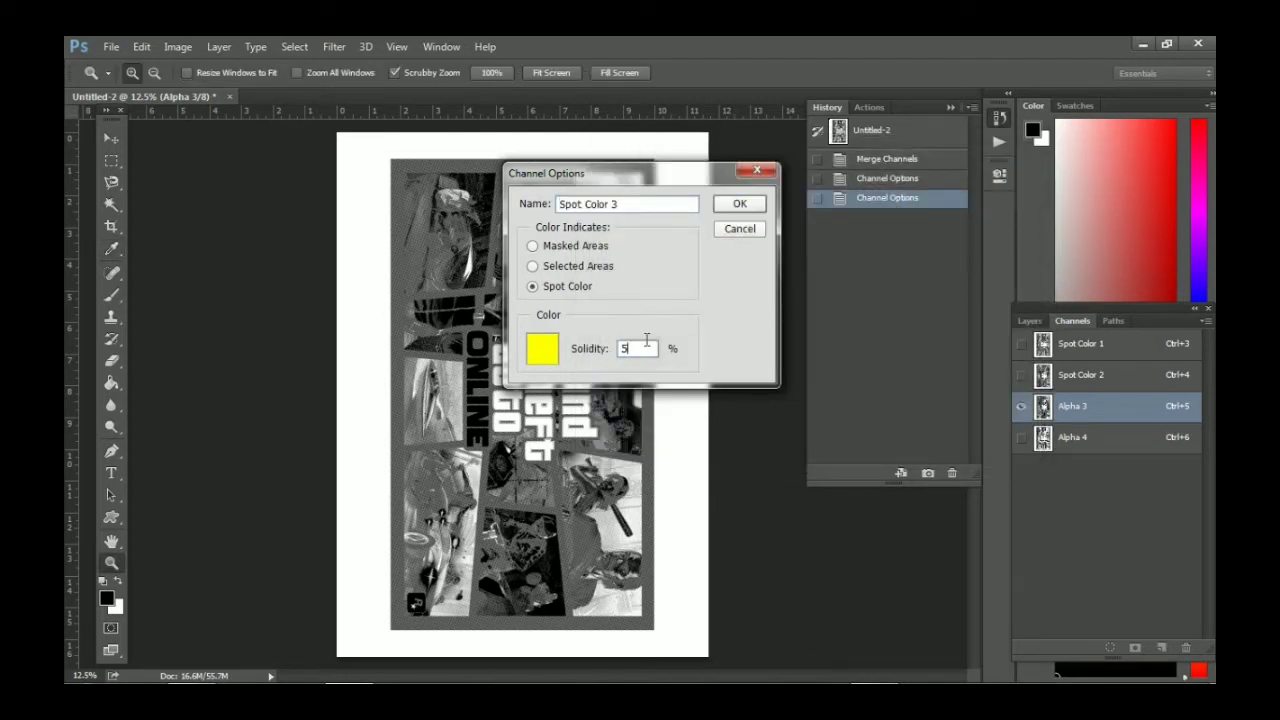
pyautogui.click(740, 203)
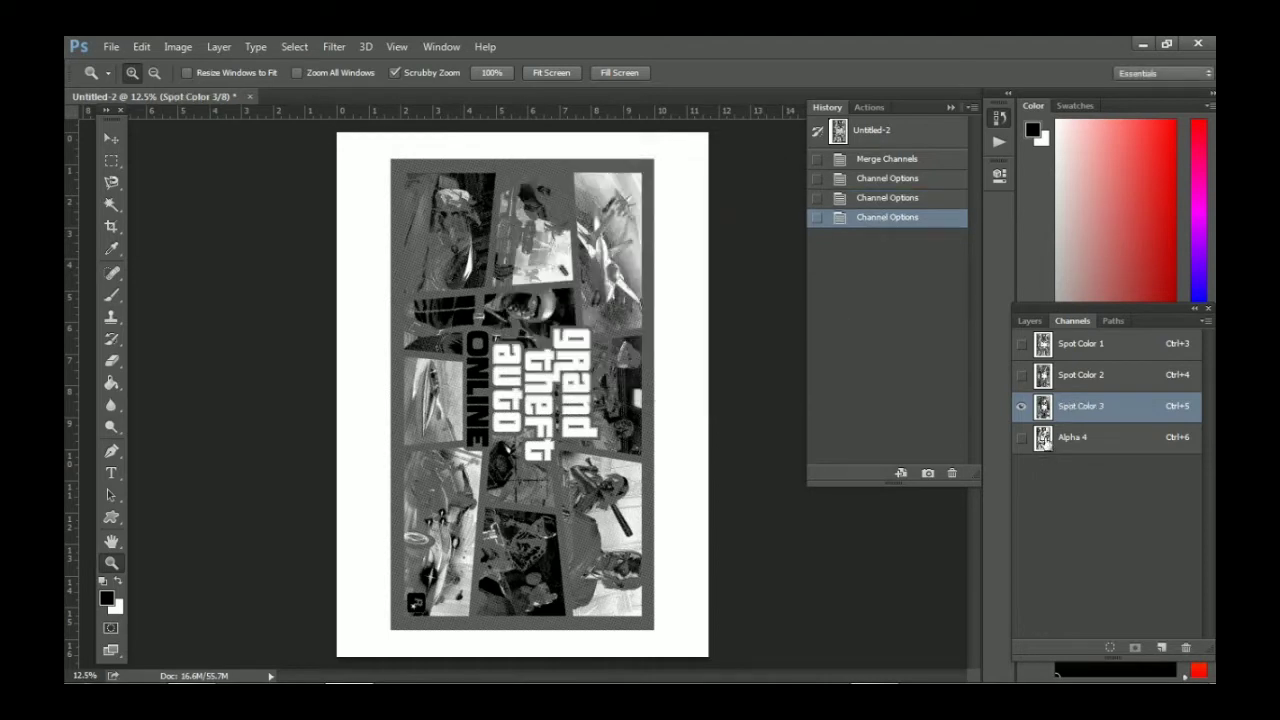
# Turn Alpha 4 into a black spot channel named Black at 100% solidity.
pyautogui.click(1043, 437)
pyautogui.doubleClick(1043, 437)
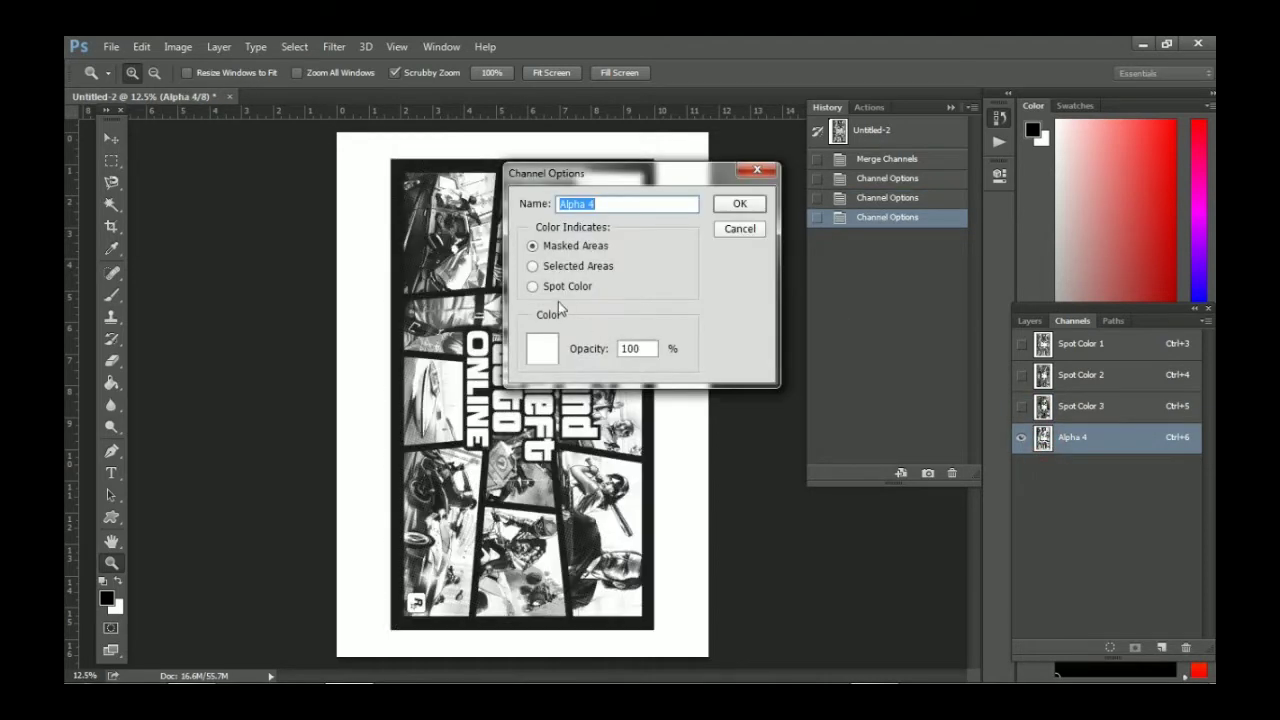
pyautogui.click(532, 286)
pyautogui.click(542, 348)
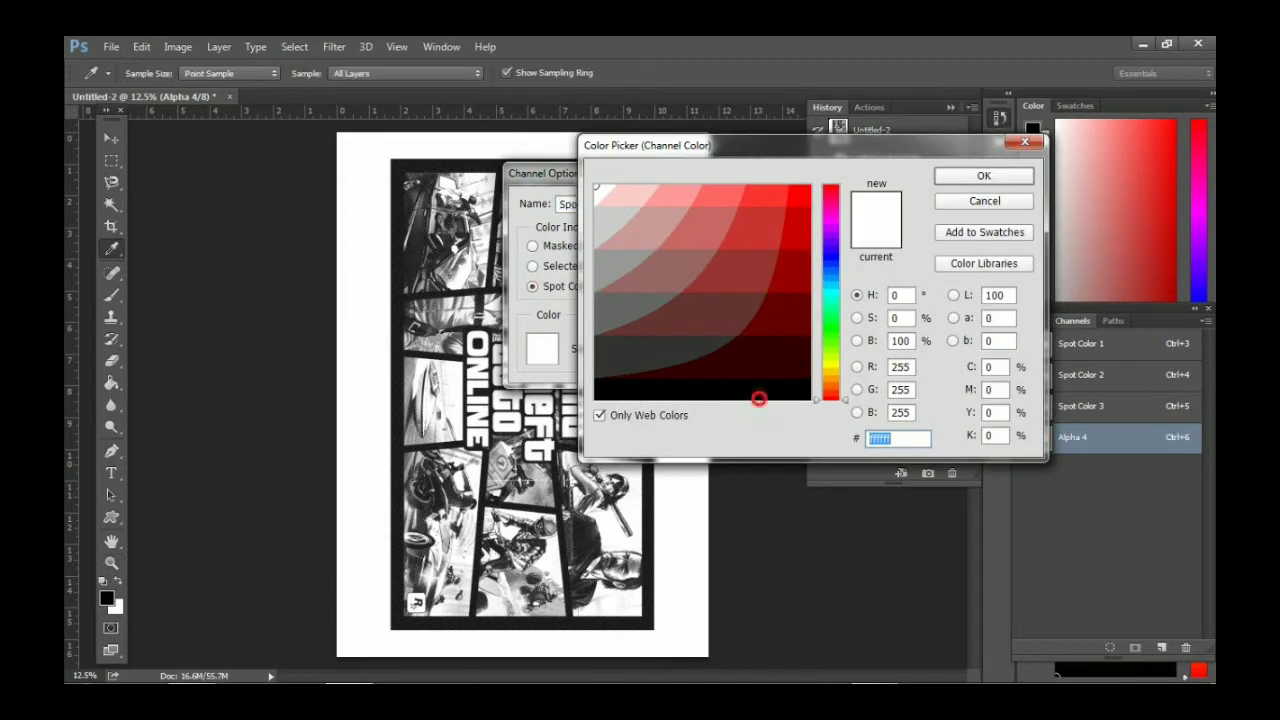
pyautogui.click(759, 399)
pyautogui.click(984, 175)
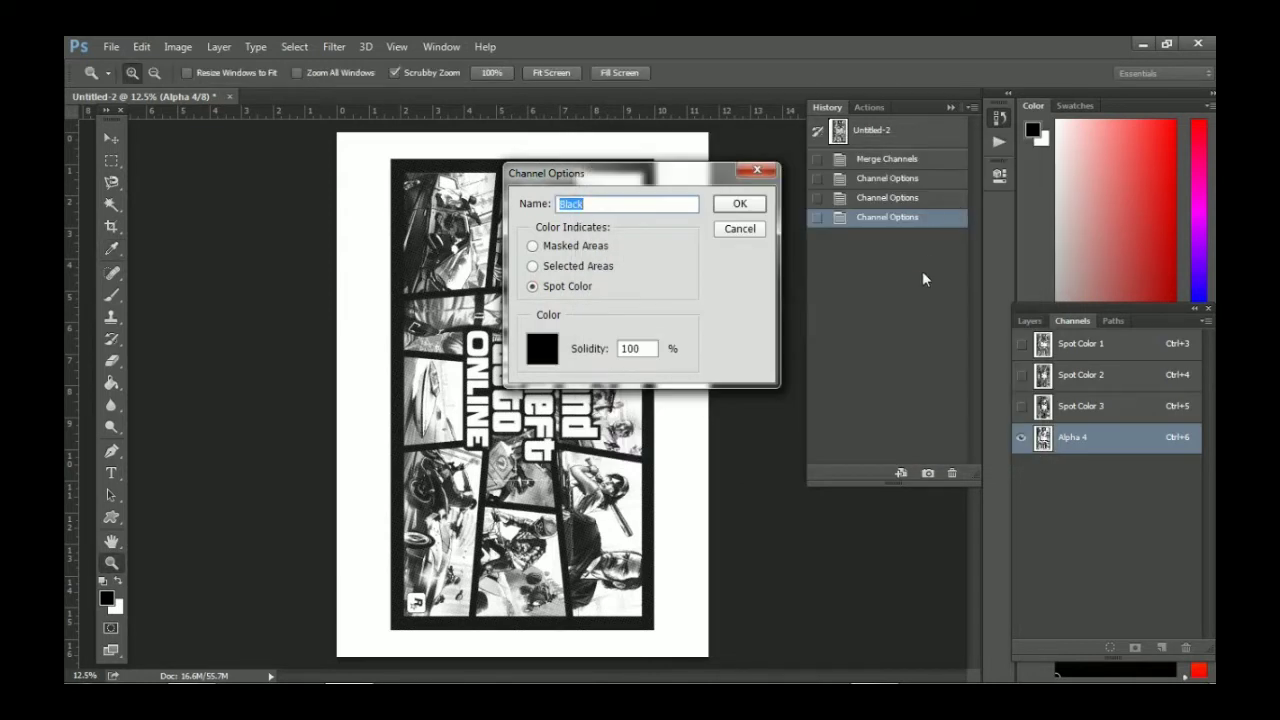
pyautogui.click(733, 204)
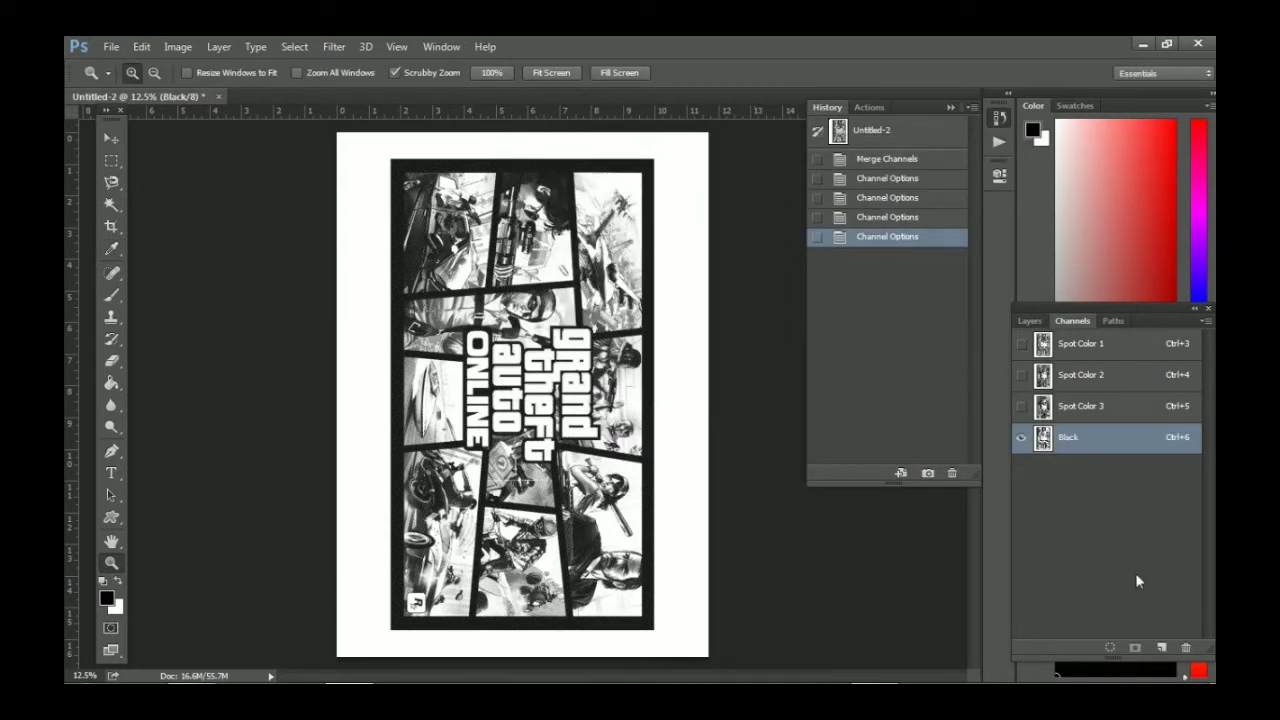
# Add a new channel at the top of the Channels panel named tshirt.
pyautogui.click(1160, 645)
pyautogui.moveTo(1040, 470); pyautogui.dragTo(1050, 345)
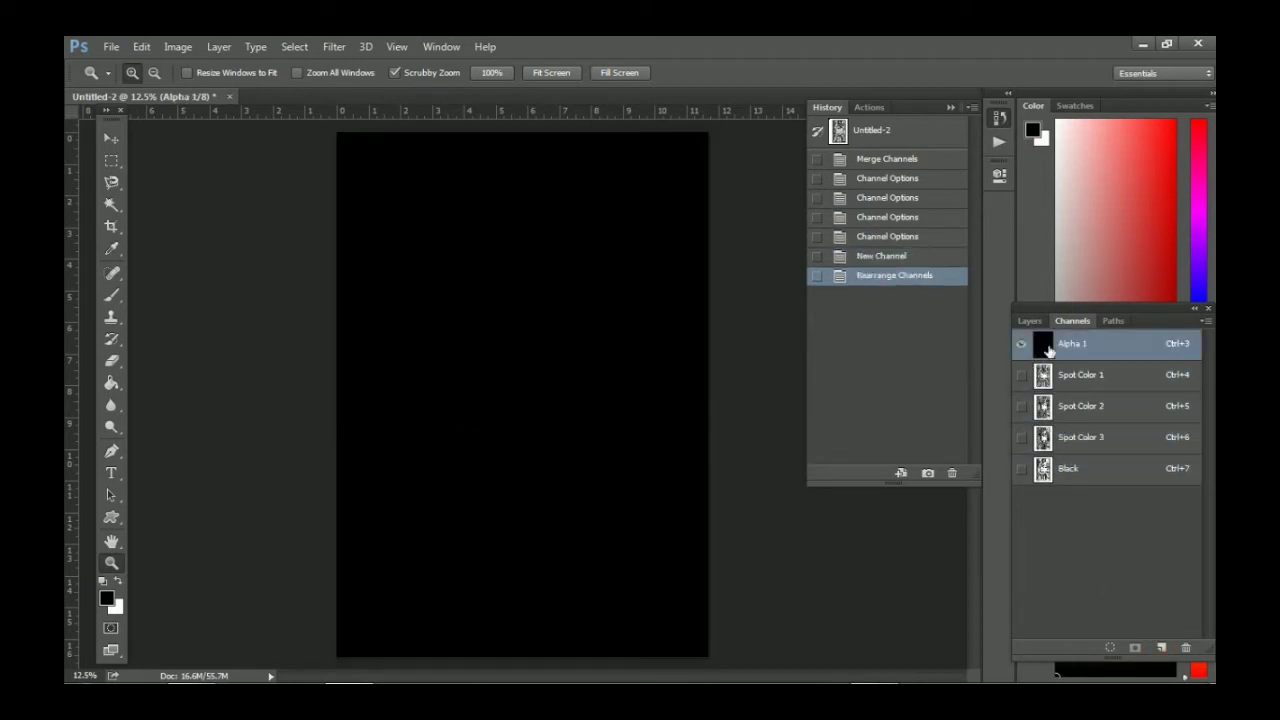
pyautogui.doubleClick(1072, 343)
pyautogui.write('t')
pyautogui.click(1045, 375)
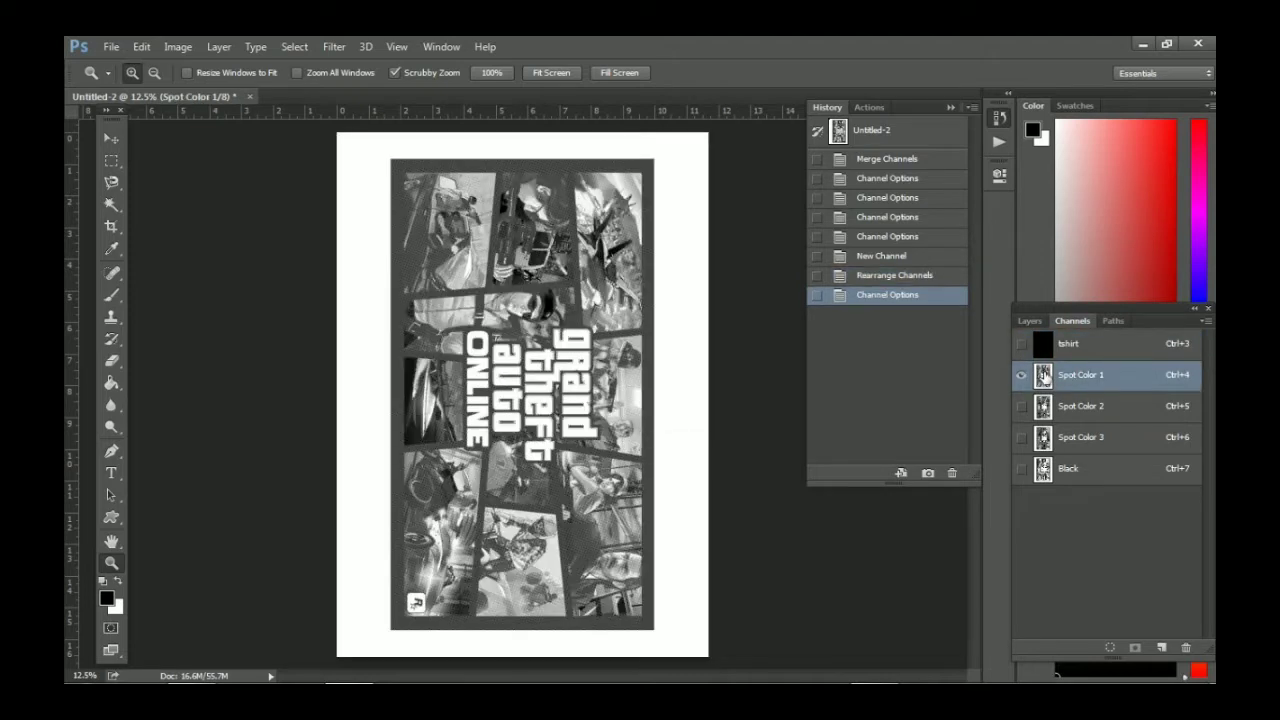
# Show the tshirt, Spot Color 2, Spot Color 3 and Black channels, zooming into the artwork.
pyautogui.click(1021, 343)
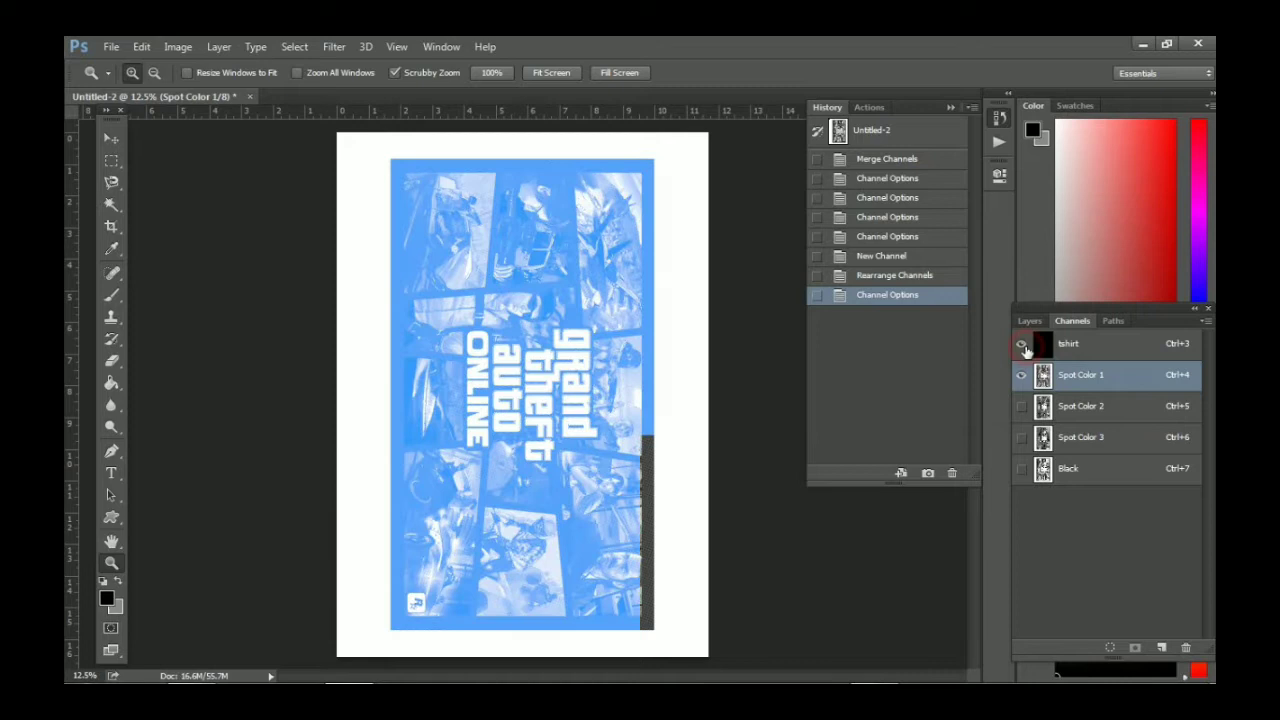
pyautogui.click(1021, 406)
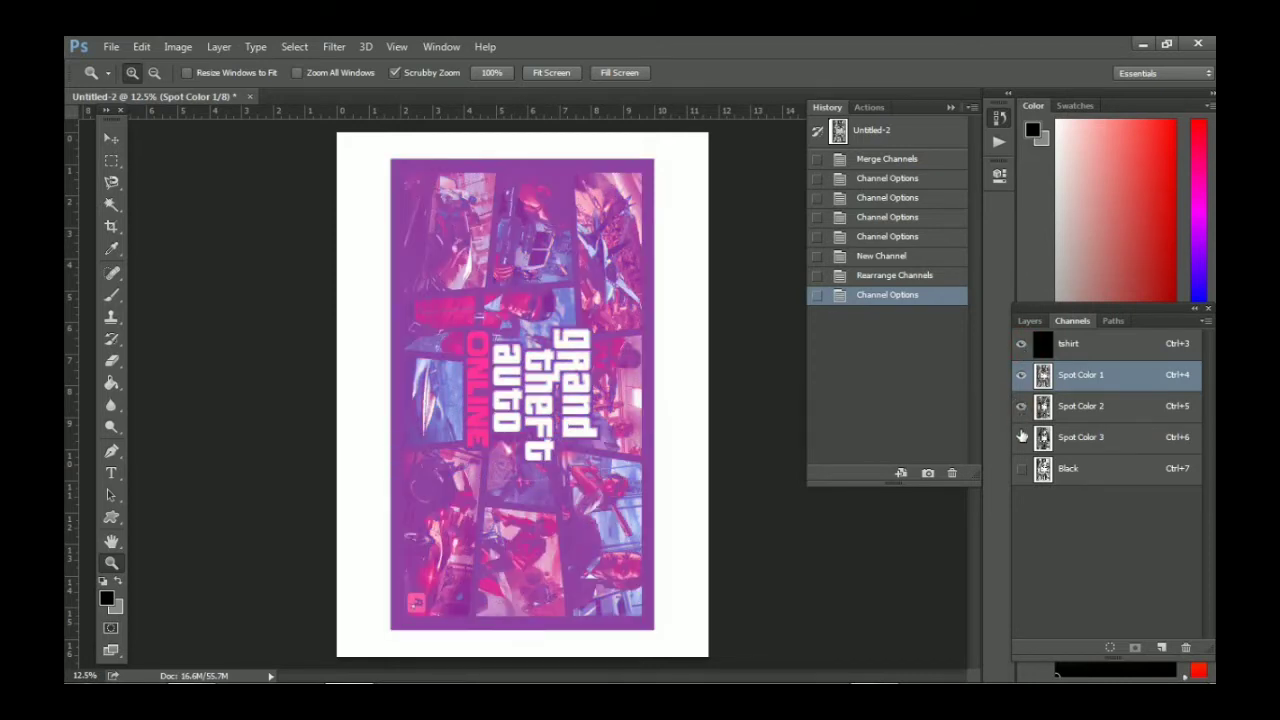
pyautogui.click(1021, 440)
pyautogui.click(1021, 468)
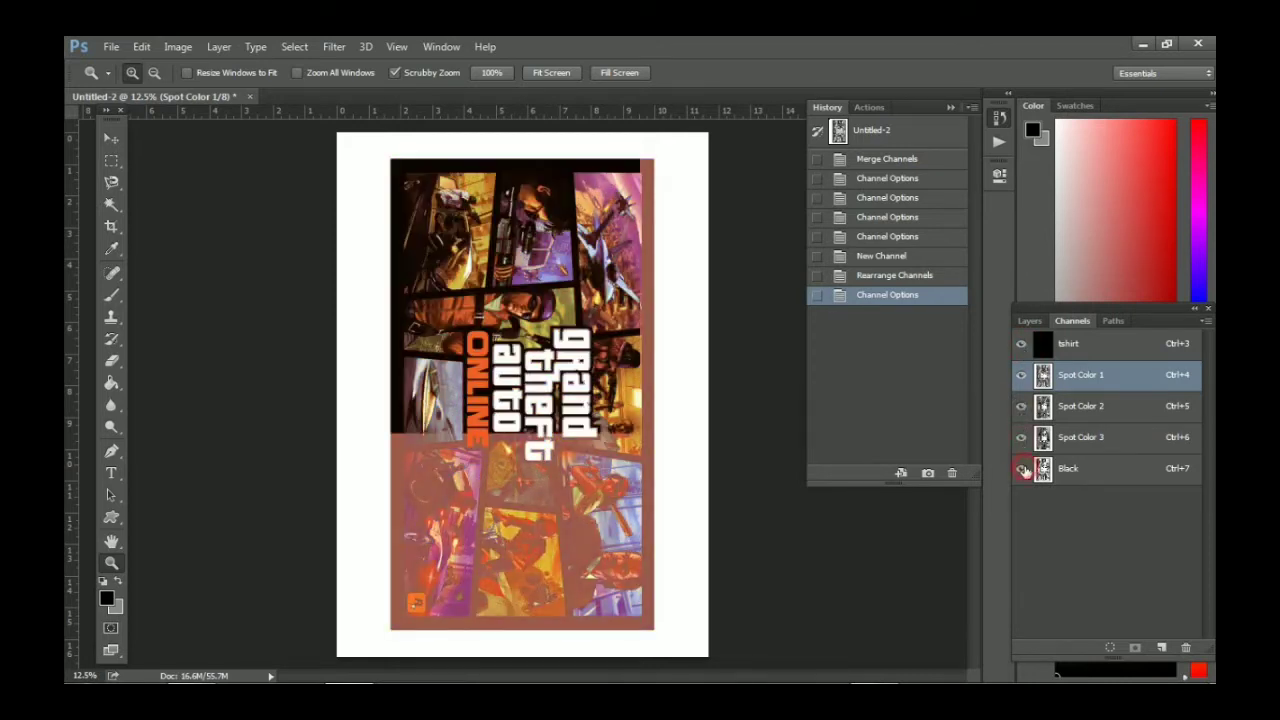
pyautogui.moveTo(493, 301)
pyautogui.mouseDown()
pyautogui.moveTo(601, 287)
pyautogui.moveTo(516, 267)
pyautogui.mouseUp()
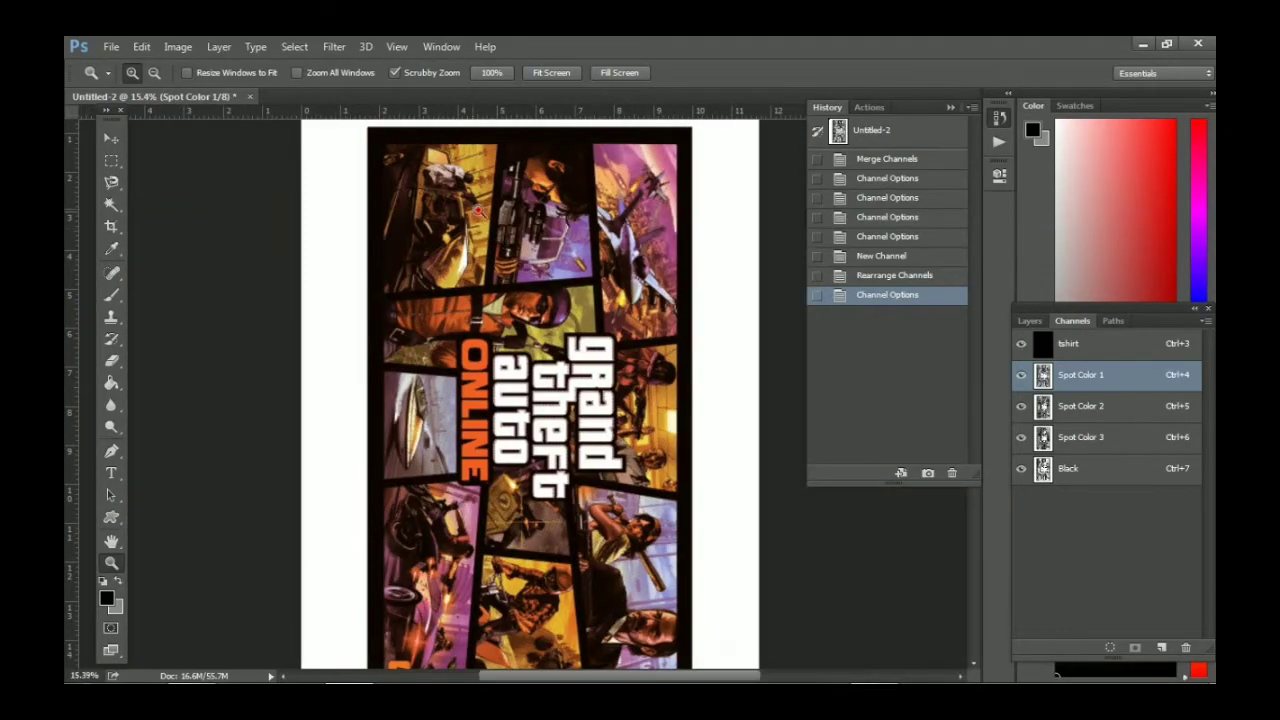
pyautogui.moveTo(491, 228)
pyautogui.mouseDown()
pyautogui.moveTo(507, 209)
pyautogui.moveTo(512, 143)
pyautogui.mouseUp()
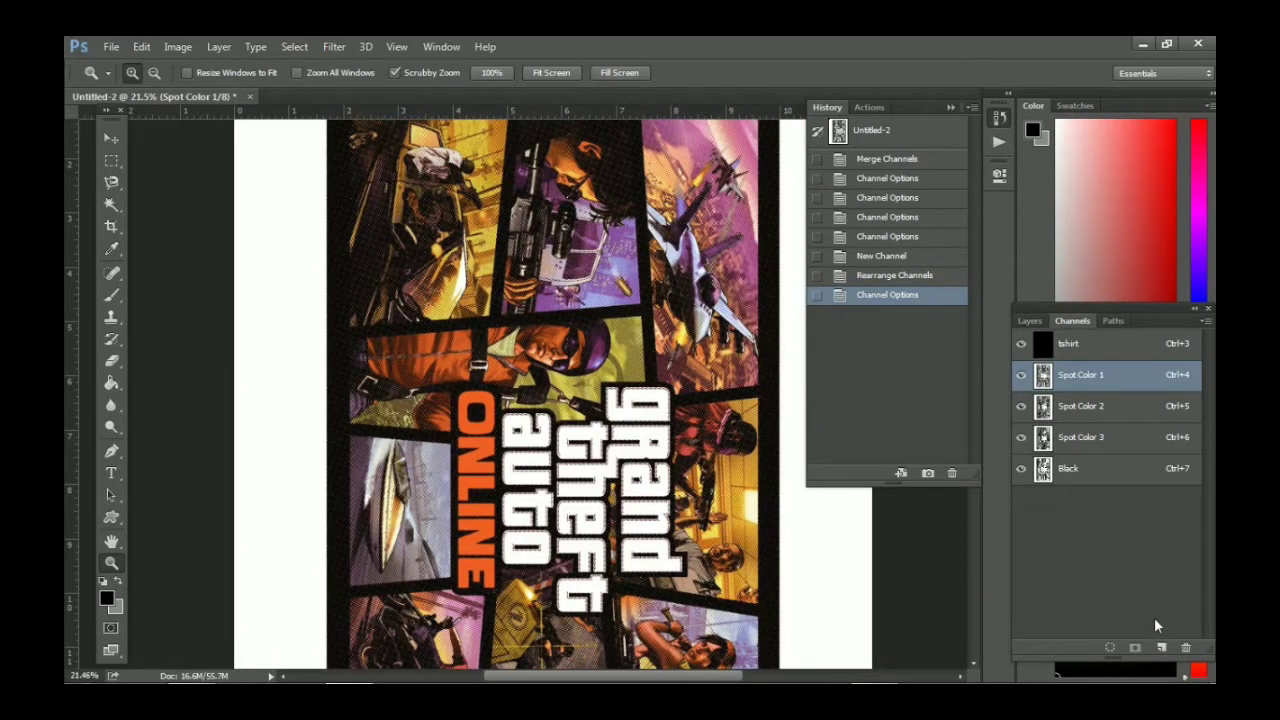
# Add Spot Color 2, Spot Color 3 and Black to the channel selection and zoom out.
pyautogui.keyDown('shift'); pyautogui.click(1062, 407); pyautogui.keyUp('shift')
pyautogui.keyDown('shift'); pyautogui.click(1064, 439); pyautogui.keyUp('shift')
pyautogui.keyDown('shift'); pyautogui.click(1066, 472); pyautogui.keyUp('shift')
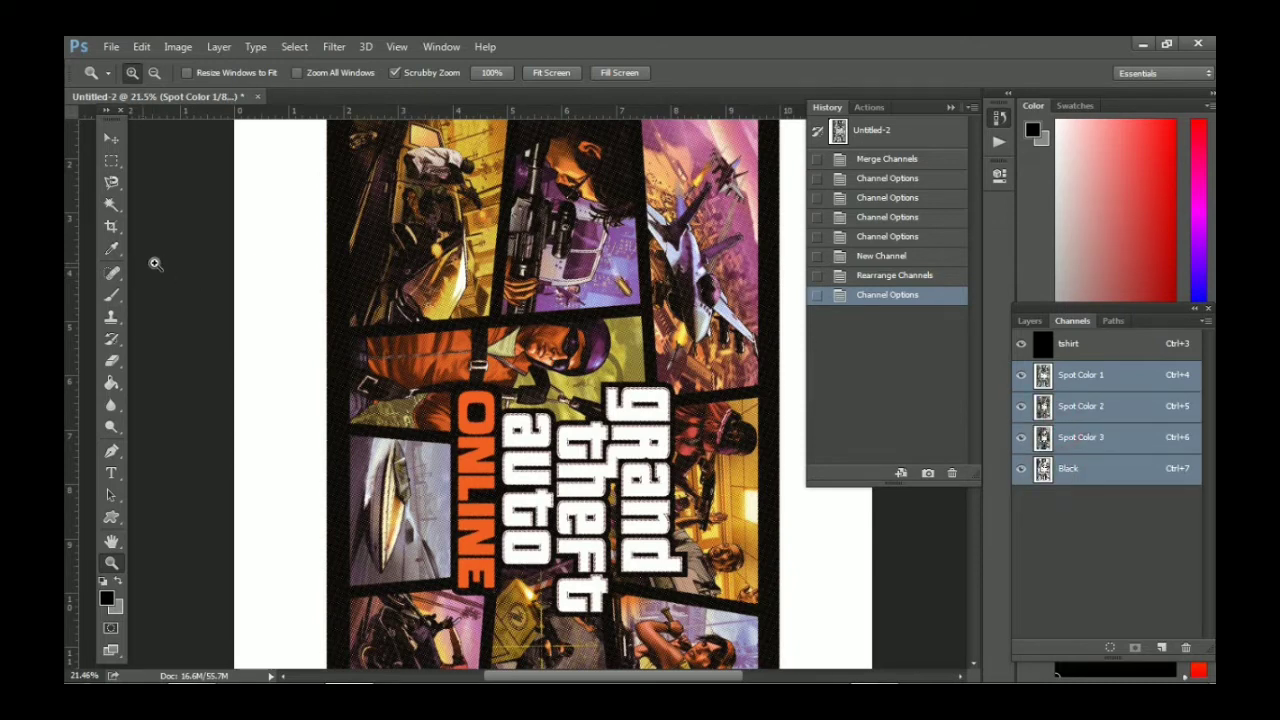
pyautogui.moveTo(524, 350); pyautogui.dragTo(512, 347)
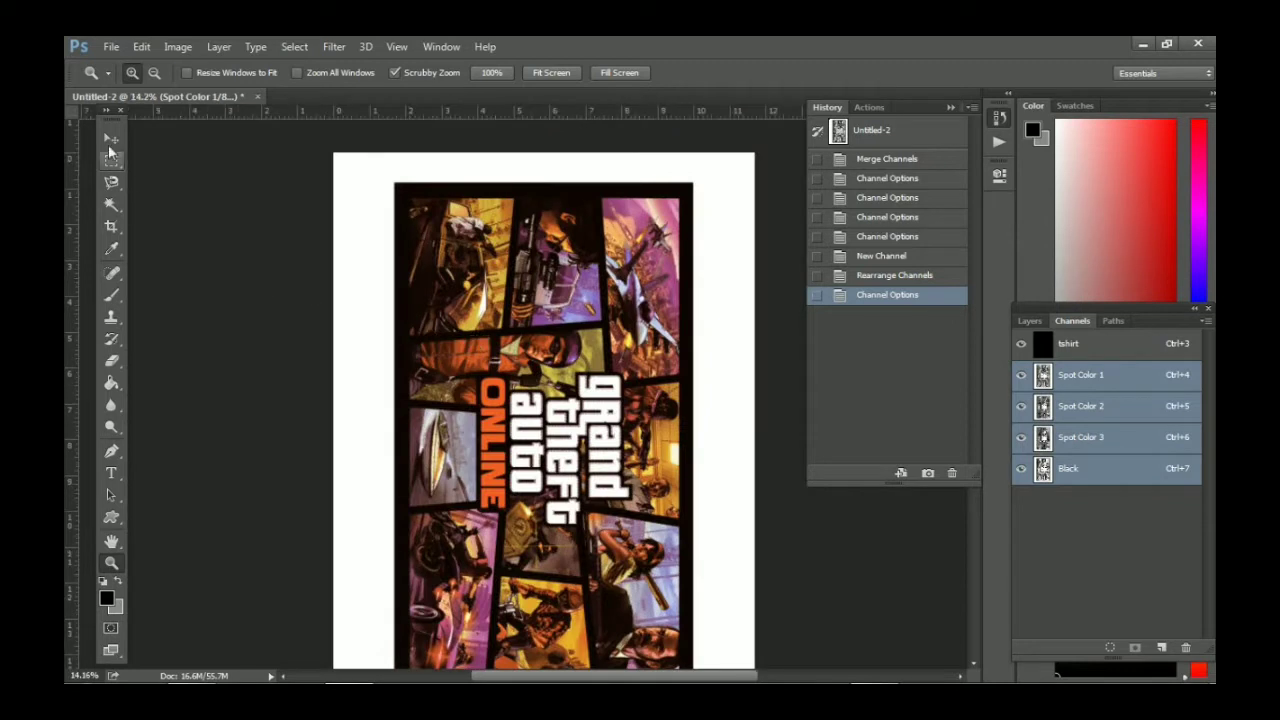
# Place a vertical guide at the artwork's horizontal centre and zoom in on the top edge.
pyautogui.click(111, 138)
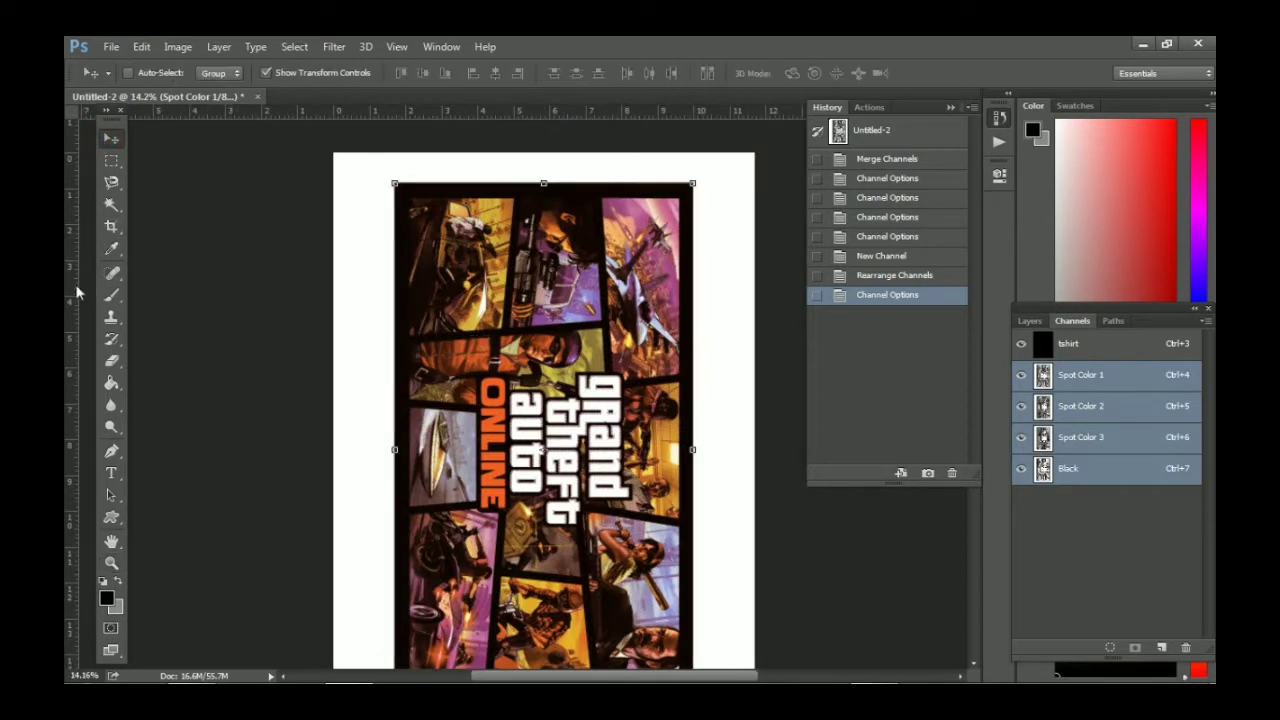
pyautogui.moveTo(75, 290); pyautogui.dragTo(544, 180)
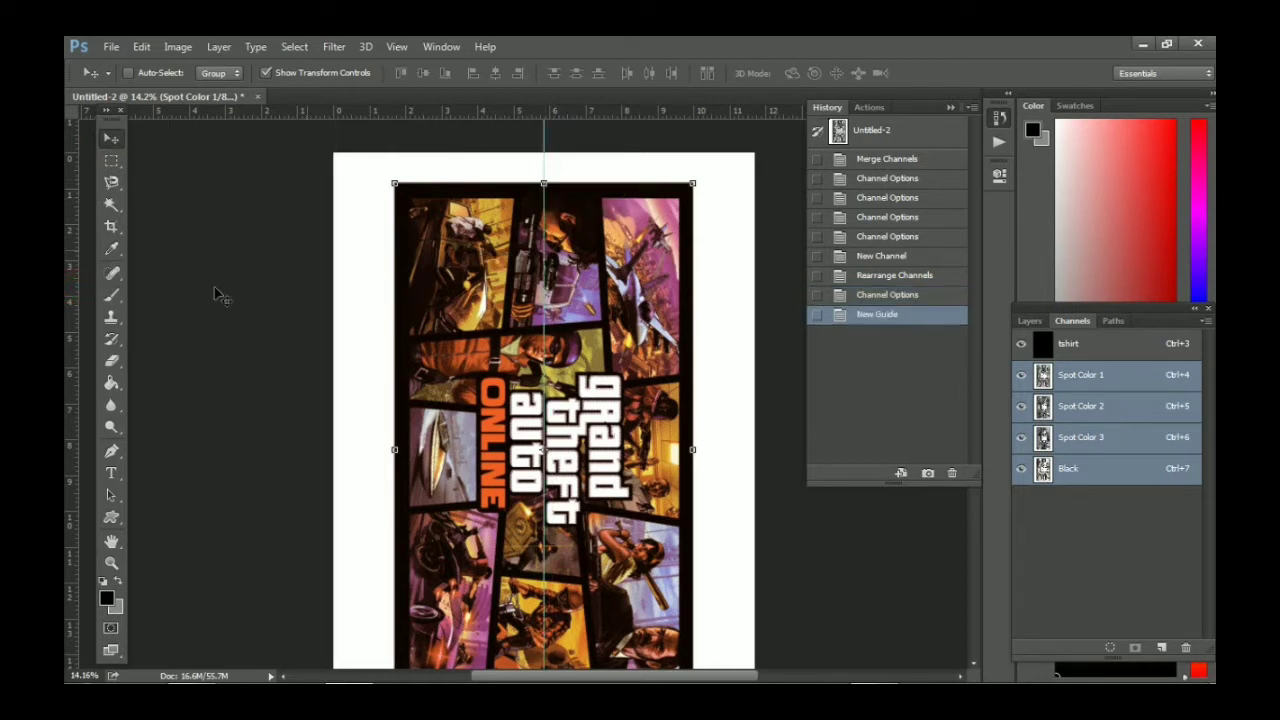
pyautogui.click(111, 517)
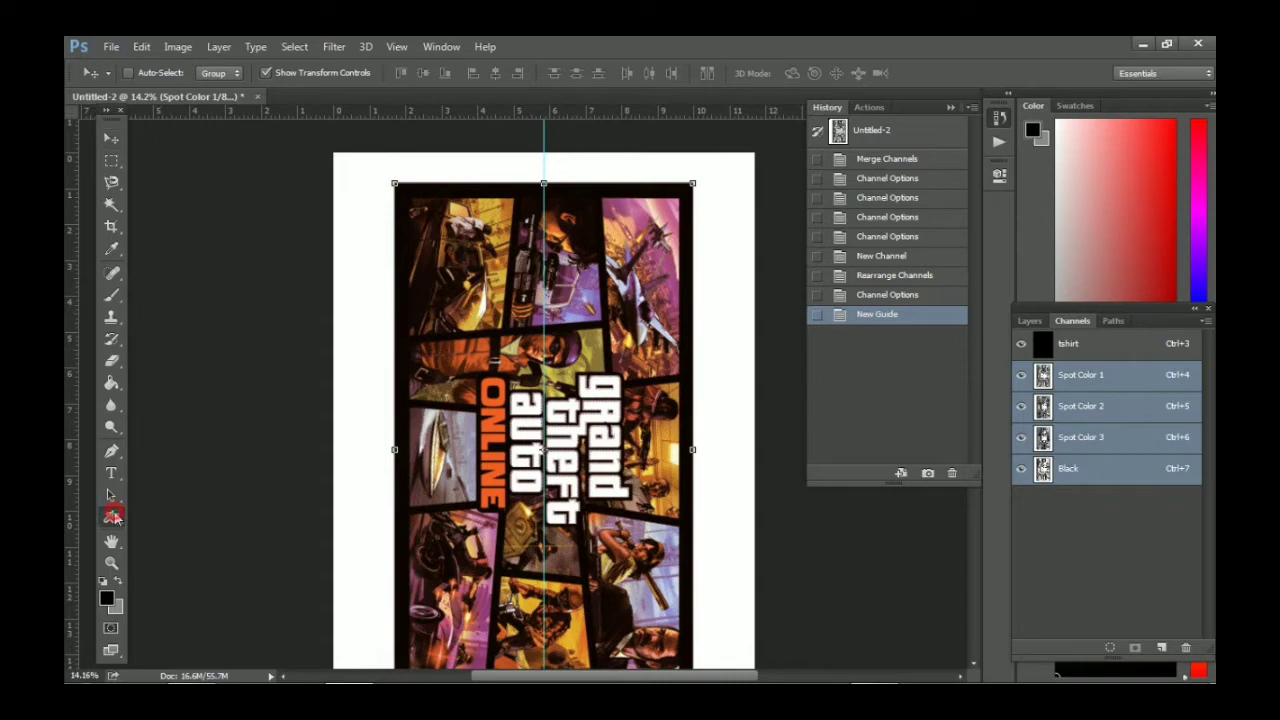
pyautogui.click(111, 563)
pyautogui.moveTo(522, 181)
pyautogui.mouseDown()
pyautogui.moveTo(594, 166)
pyautogui.moveTo(631, 177)
pyautogui.mouseUp()
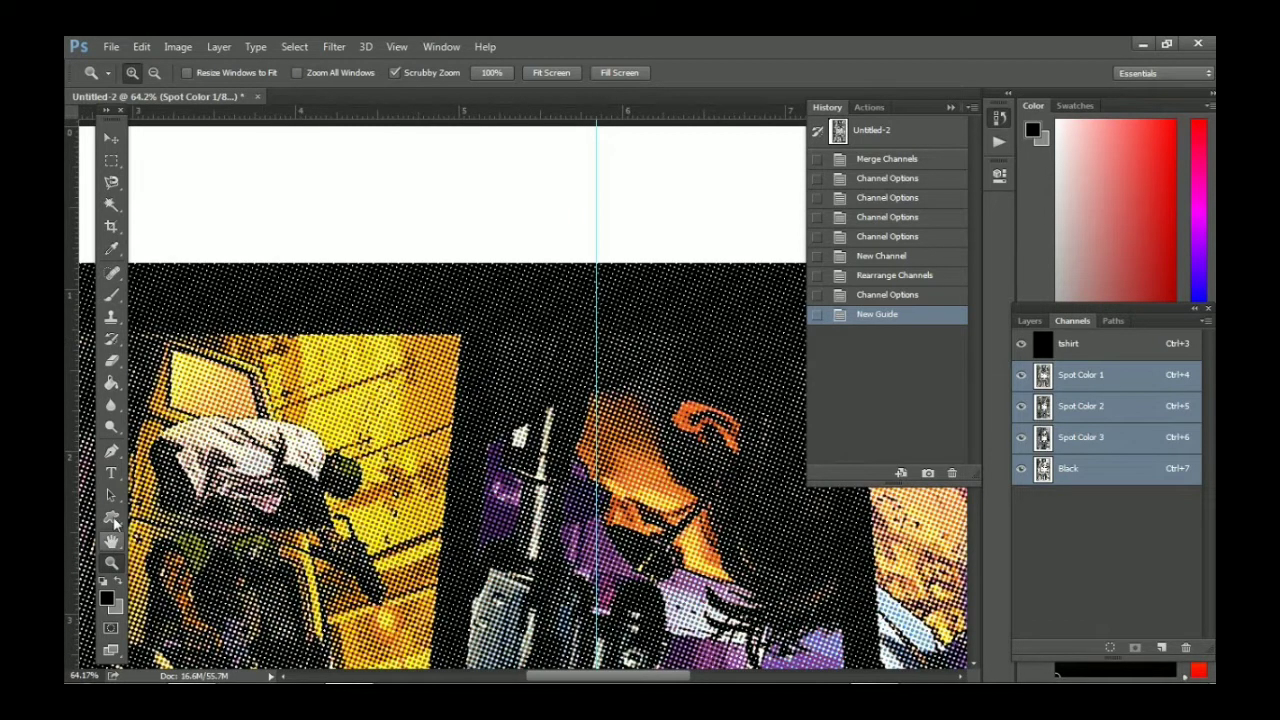
# Draw a crosshair registration target on the centre guide above the artwork and select it.
pyautogui.click(112, 519)
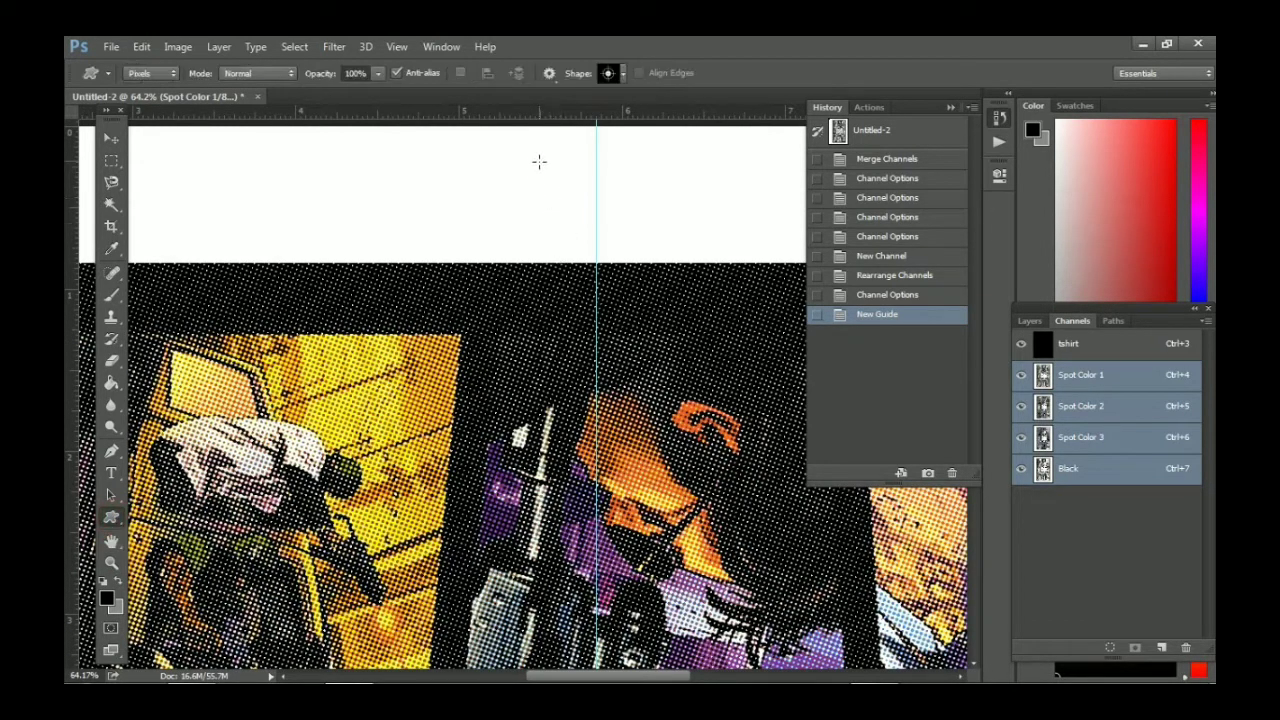
pyautogui.moveTo(542, 150); pyautogui.dragTo(651, 237)
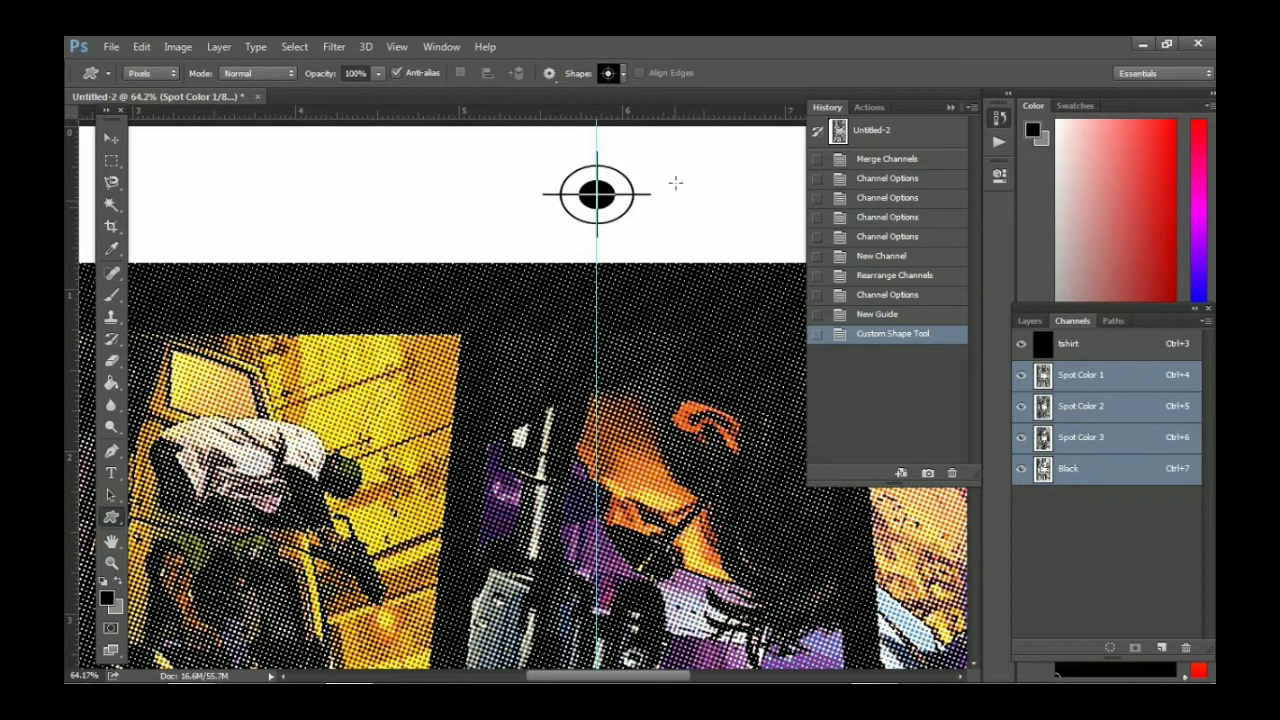
pyautogui.click(111, 160)
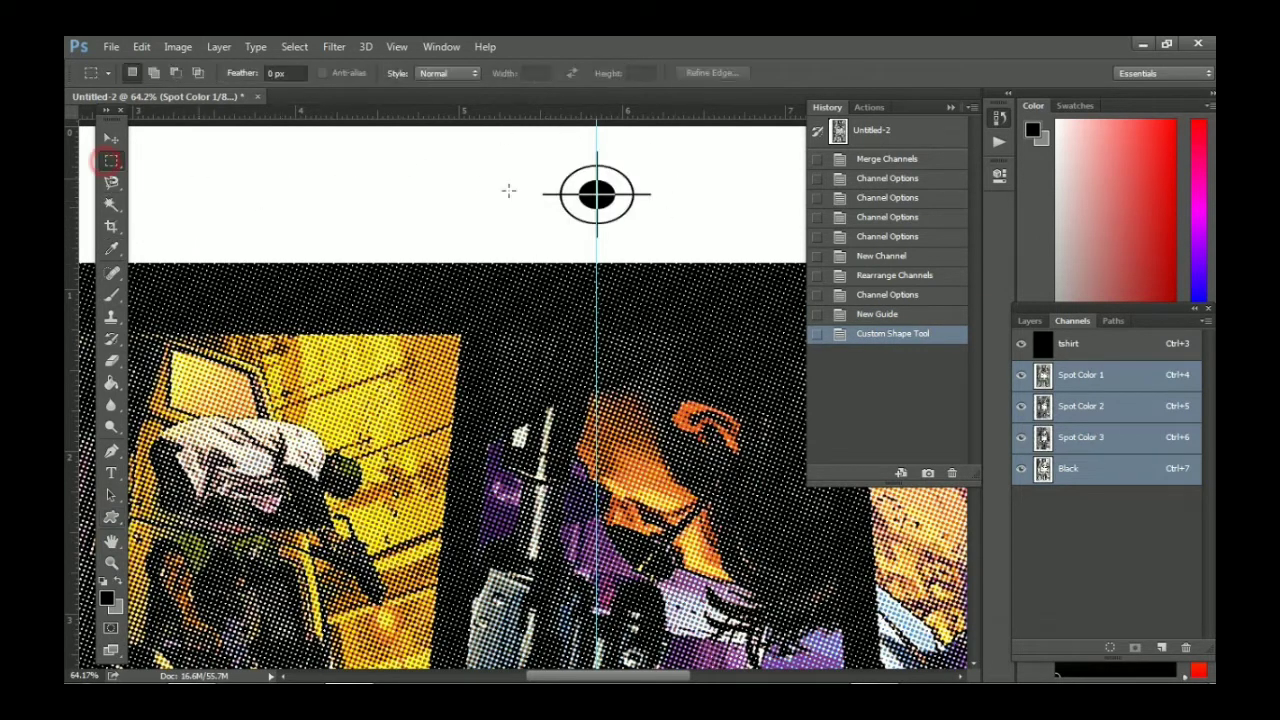
pyautogui.moveTo(532, 144); pyautogui.dragTo(663, 242)
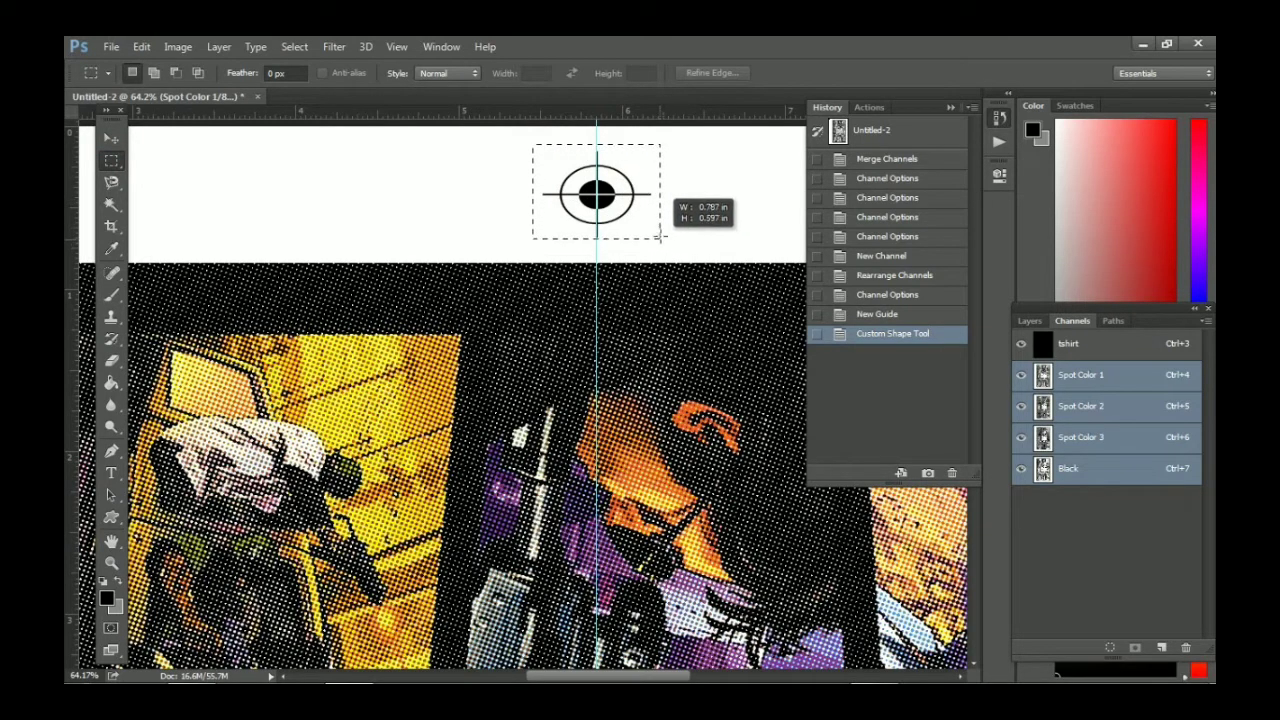
pyautogui.moveTo(663, 242); pyautogui.dragTo(661, 237)
pyautogui.rightClick(631, 202)
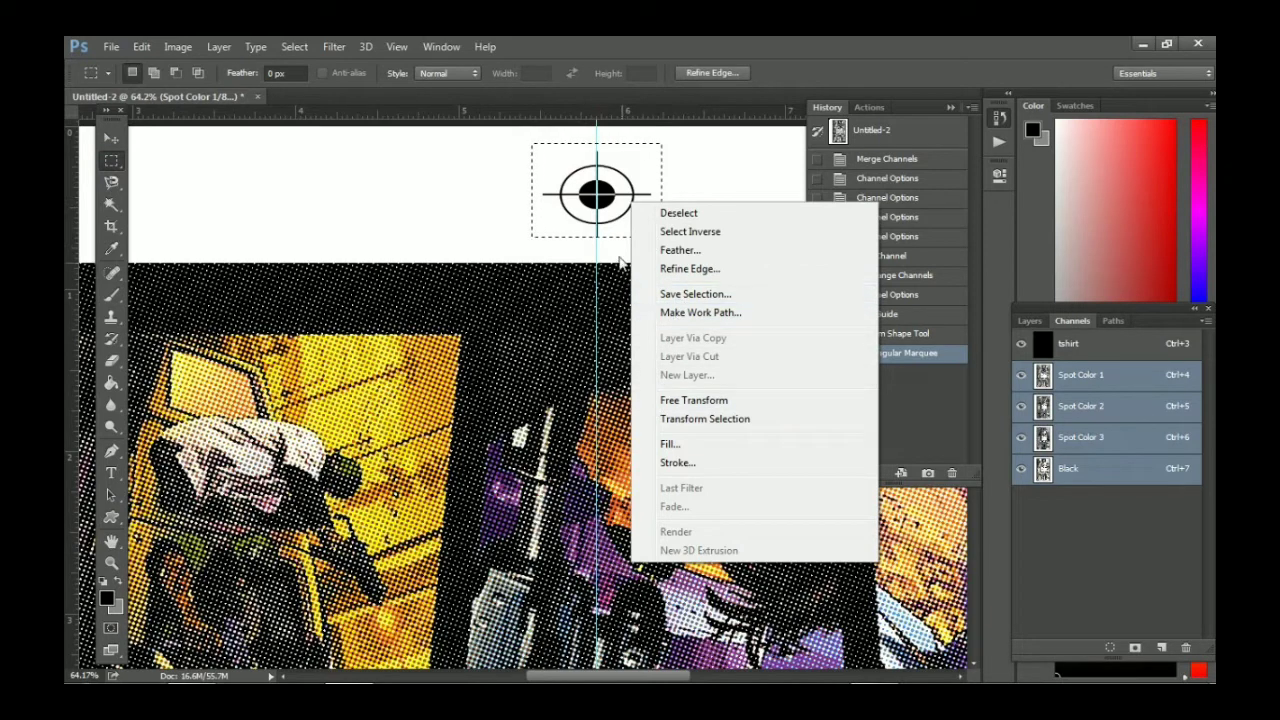
pyautogui.click(604, 228)
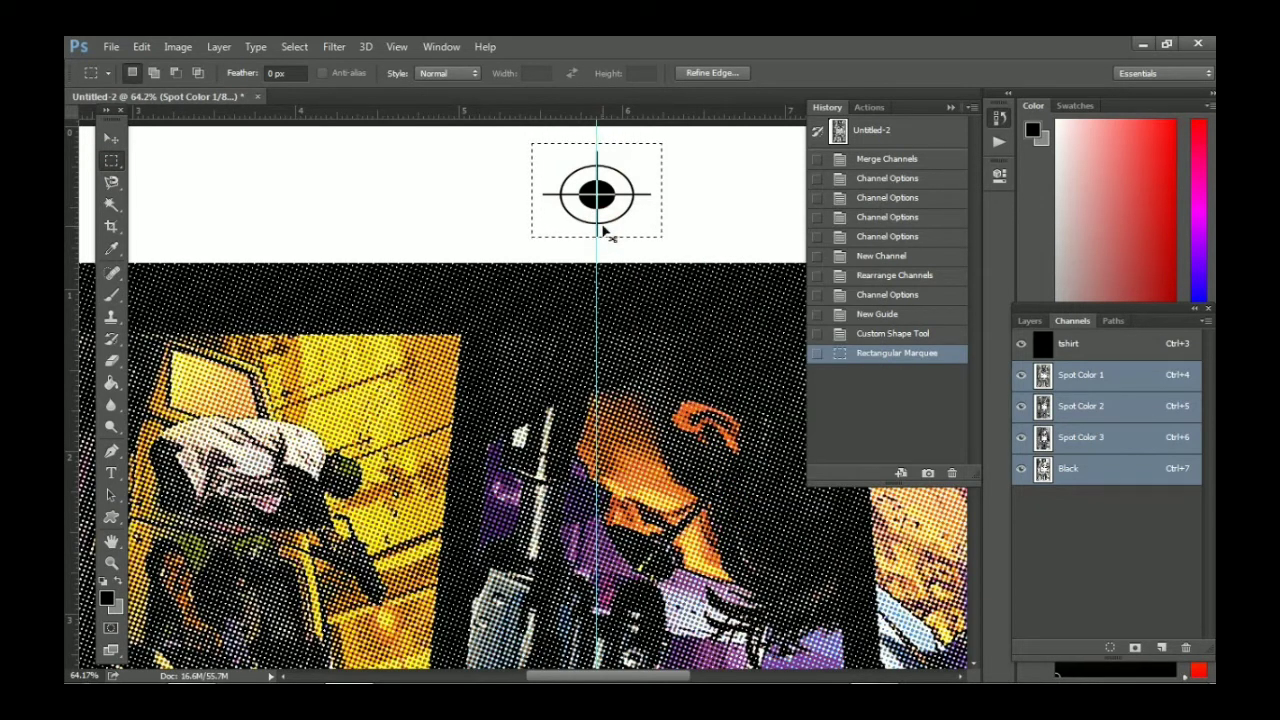
# Paste a copy of the target into the bottom margin on the guide, deselect, and zoom out.
pyautogui.hotkey('ctrl', 'v')
pyautogui.scroll(-1, 607, 228)
pyautogui.moveTo(610, 202); pyautogui.dragTo(617, 655)
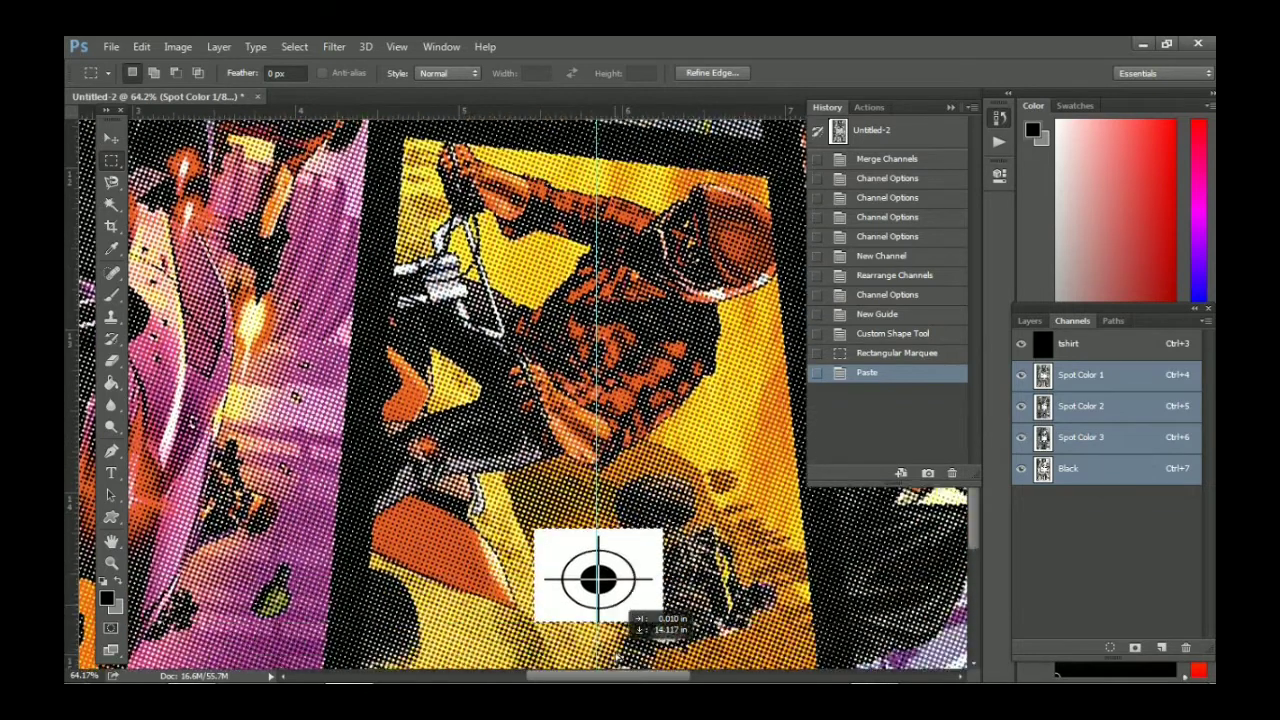
pyautogui.moveTo(607, 648); pyautogui.dragTo(604, 534)
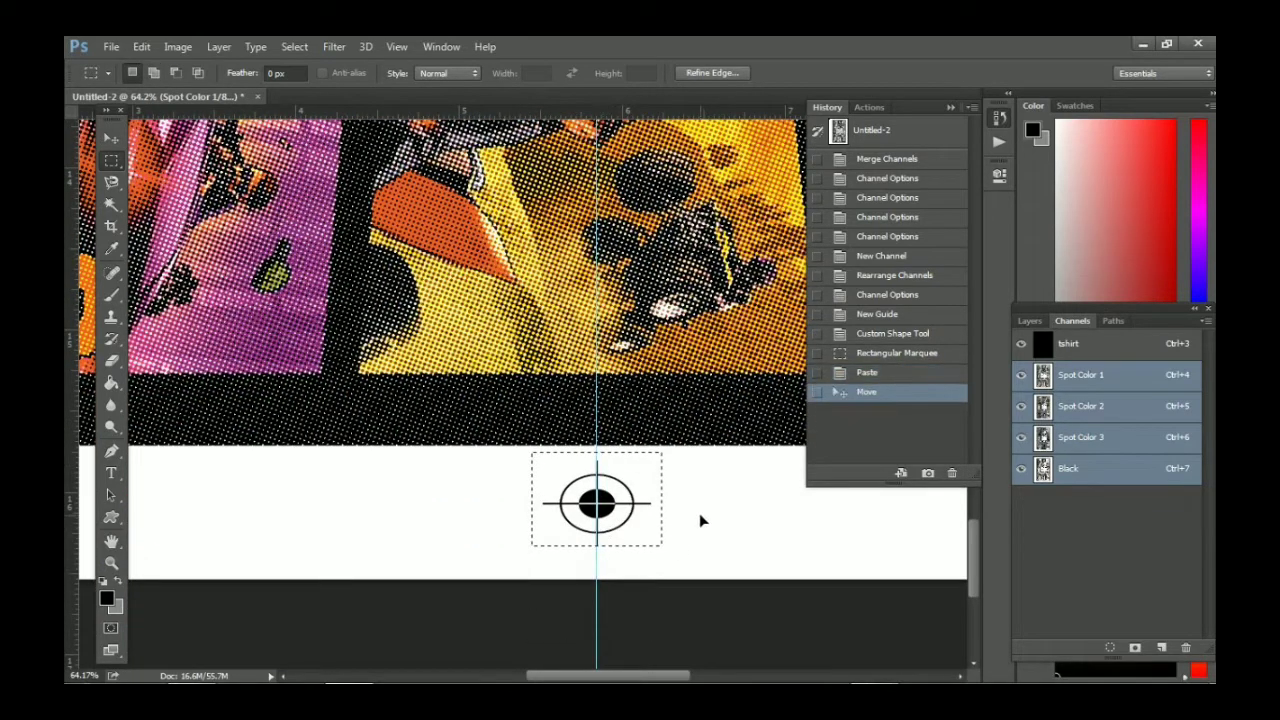
pyautogui.hotkey('ctrl', 'd')
pyautogui.click(111, 563)
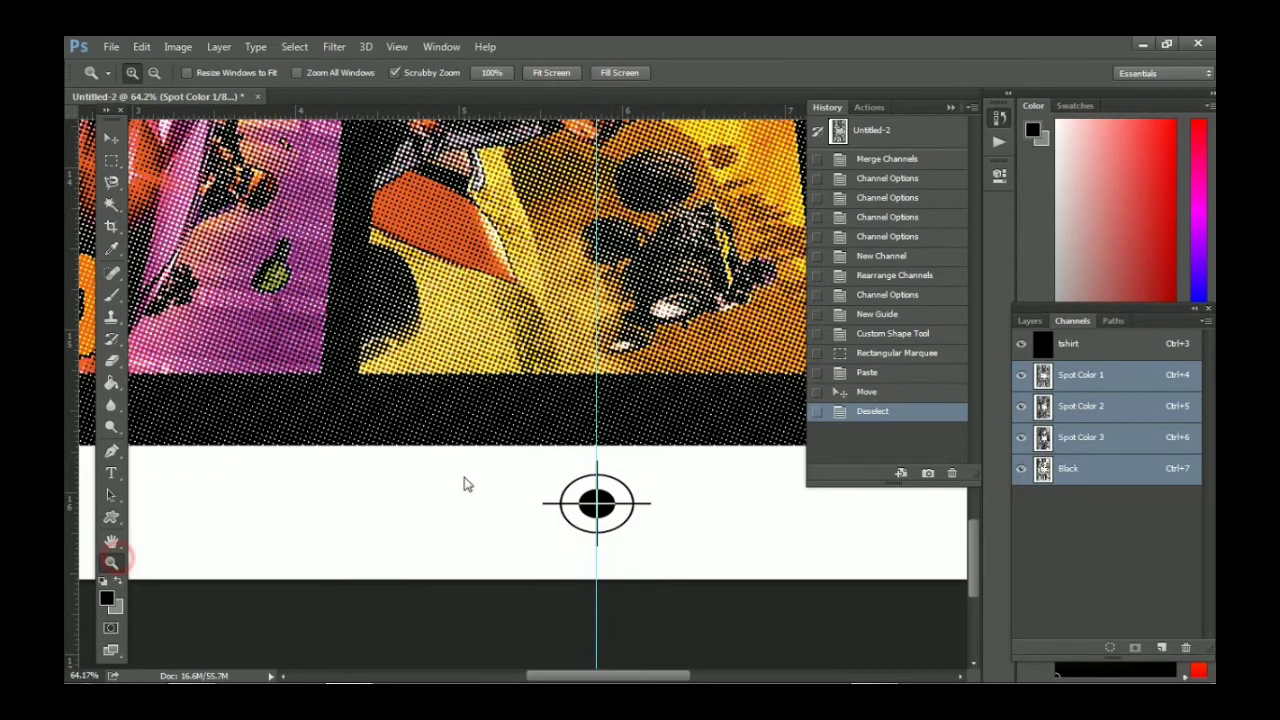
pyautogui.moveTo(457, 477)
pyautogui.mouseDown()
pyautogui.moveTo(319, 377)
pyautogui.moveTo(414, 286)
pyautogui.mouseUp()
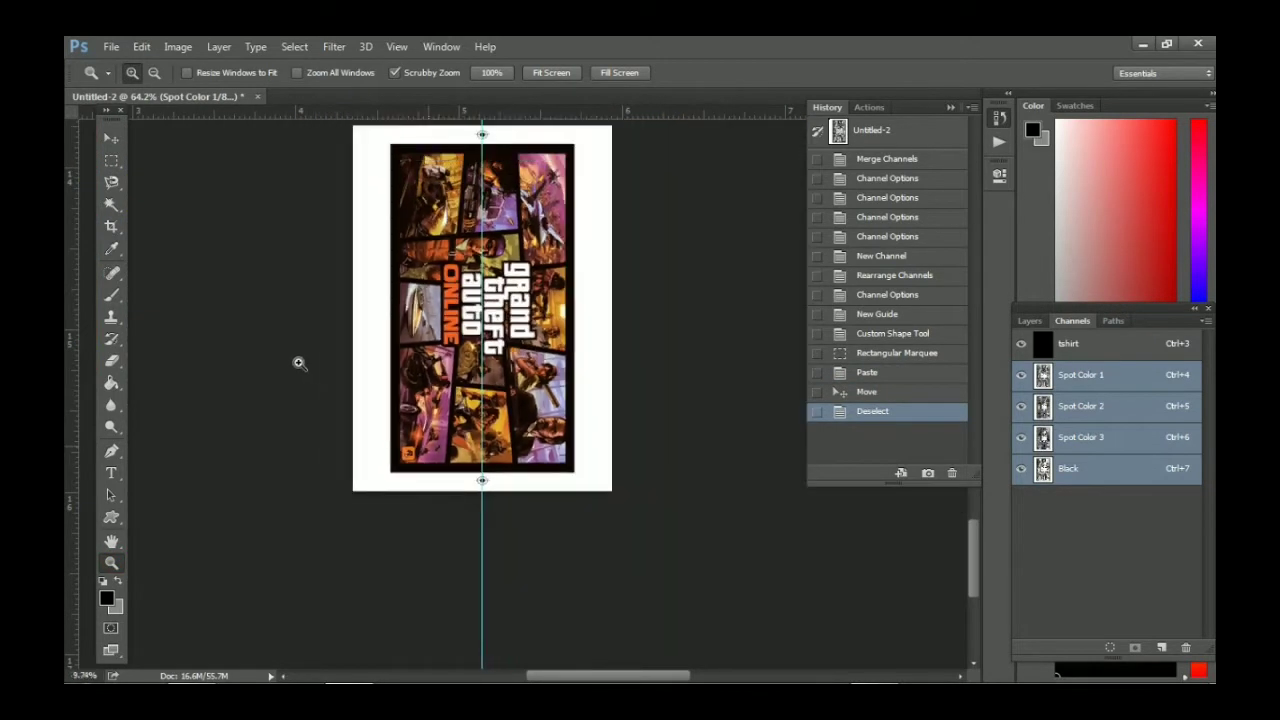
# Rename Spot Color 1 to ciyan and letter 'ciyan' beside the top target mark.
pyautogui.moveTo(514, 256)
pyautogui.mouseDown()
pyautogui.moveTo(580, 240)
pyautogui.moveTo(700, 272)
pyautogui.mouseUp()
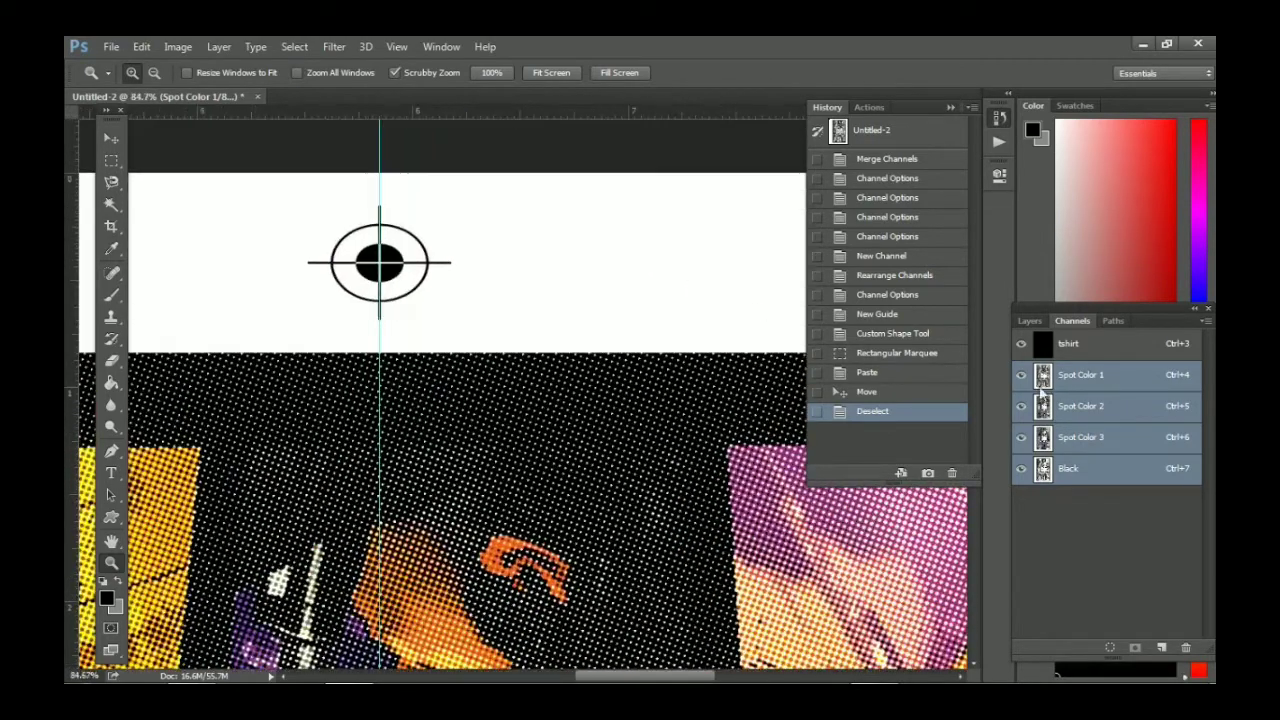
pyautogui.click(1085, 385)
pyautogui.doubleClick(1082, 380)
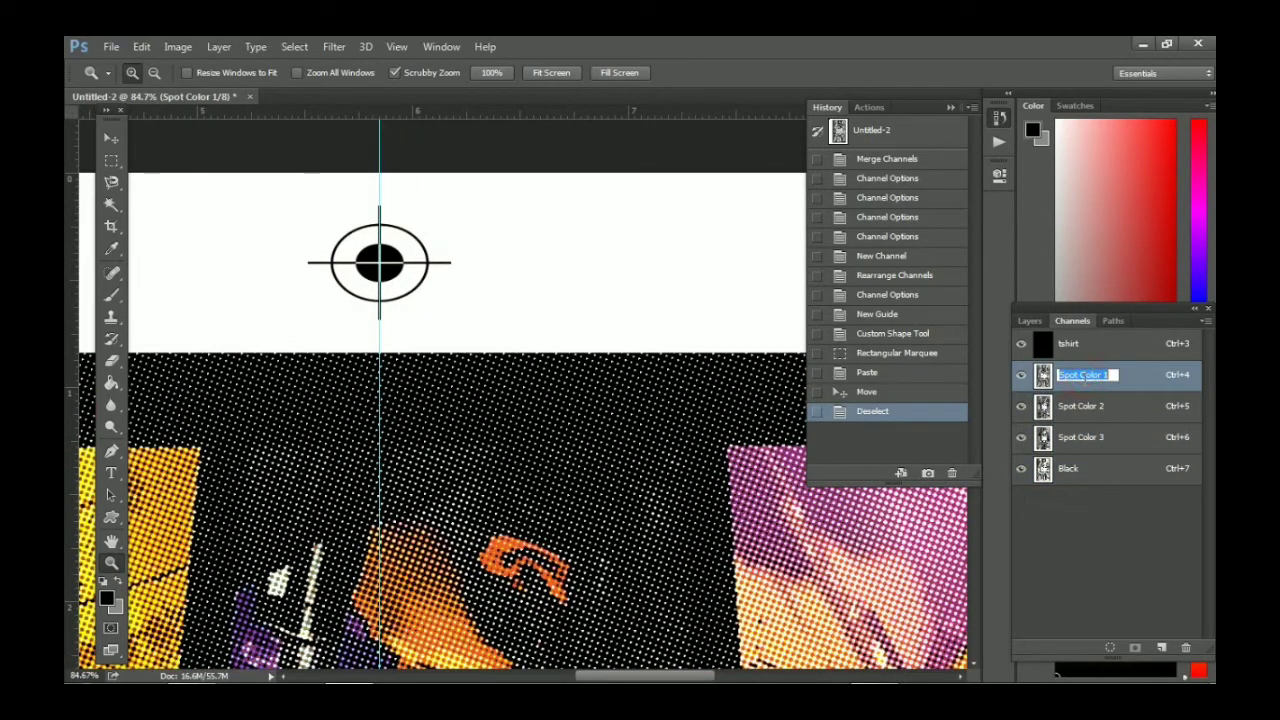
pyautogui.write('ciyan')
pyautogui.moveTo(1090, 376); pyautogui.dragTo(1050, 388)
pyautogui.click(112, 474)
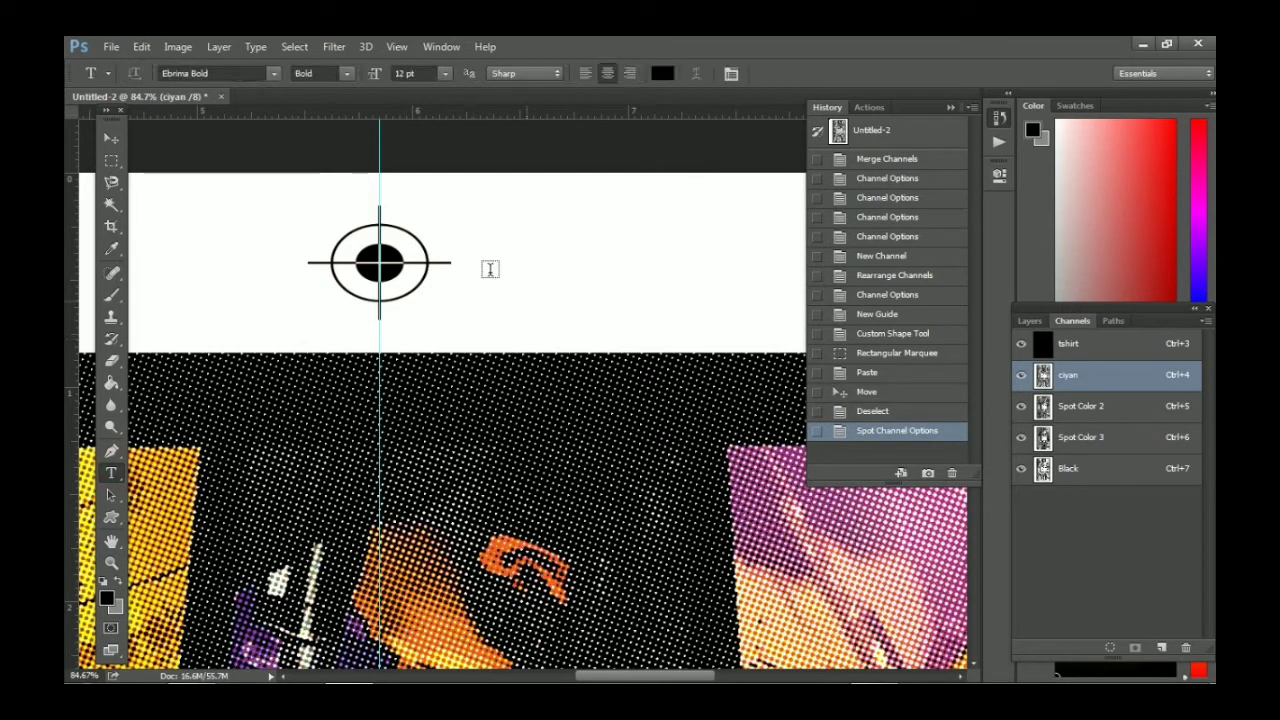
pyautogui.click(485, 268)
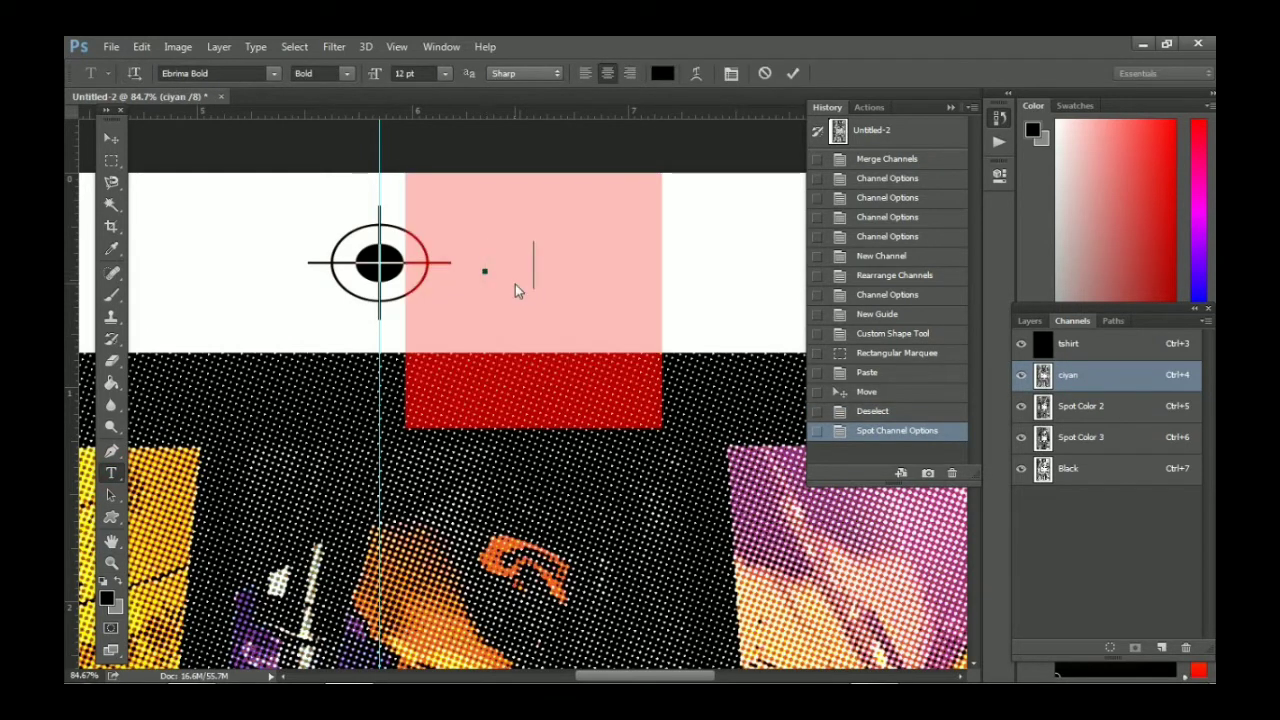
pyautogui.hotkey('ctrl', 'v')
pyautogui.moveTo(540, 291); pyautogui.dragTo(565, 291)
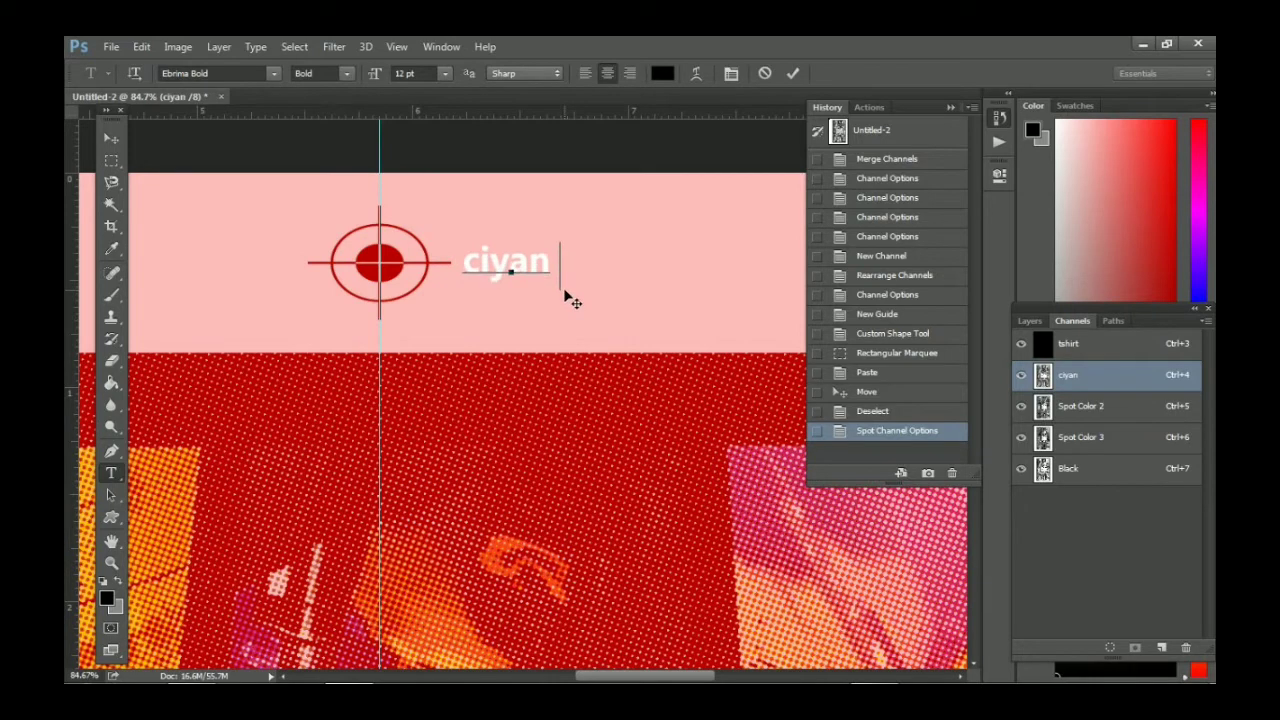
pyautogui.click(111, 161)
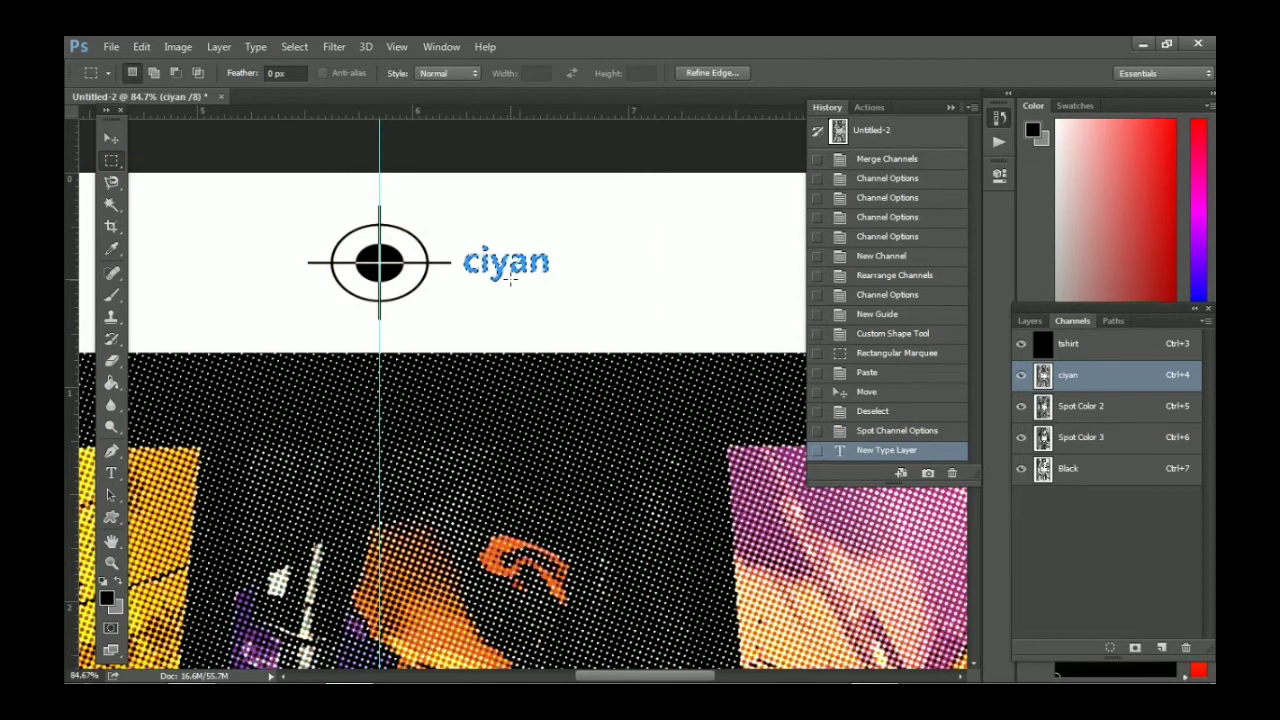
# Rename Spot Color 2 to magenta and letter 'magenta' beside the target mark.
pyautogui.click(603, 308)
pyautogui.doubleClick(1083, 406)
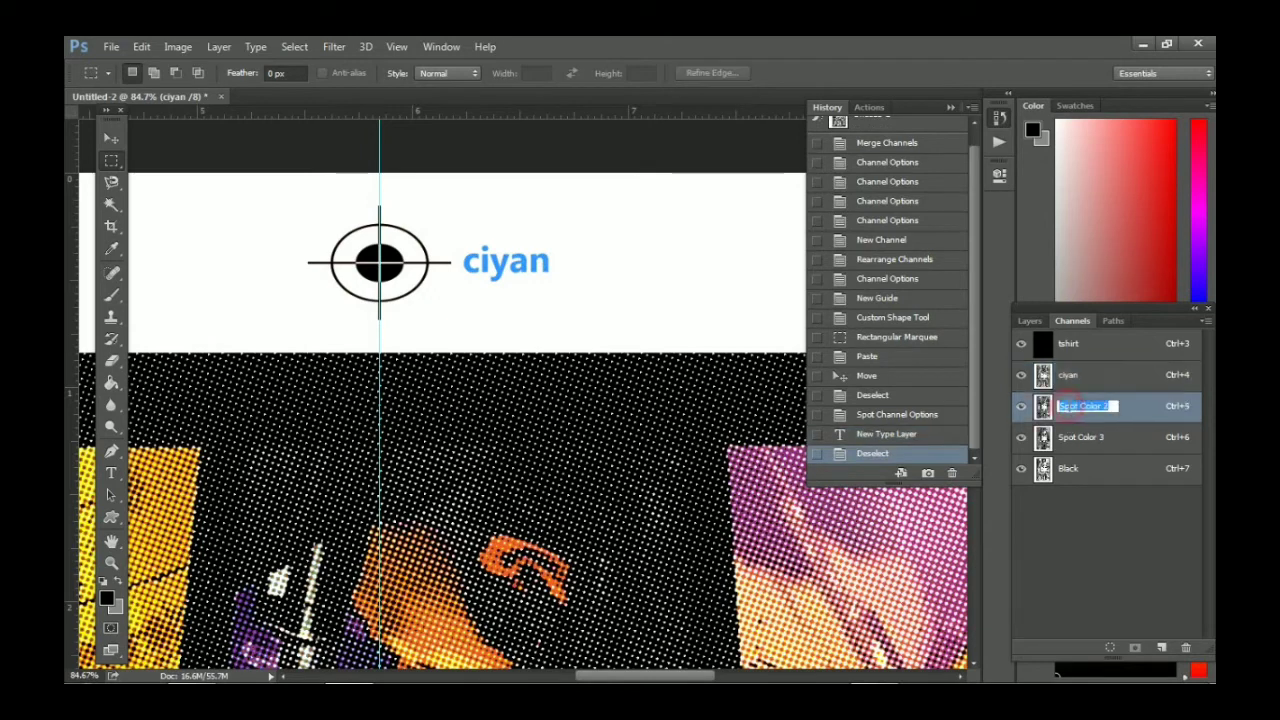
pyautogui.write('magenta')
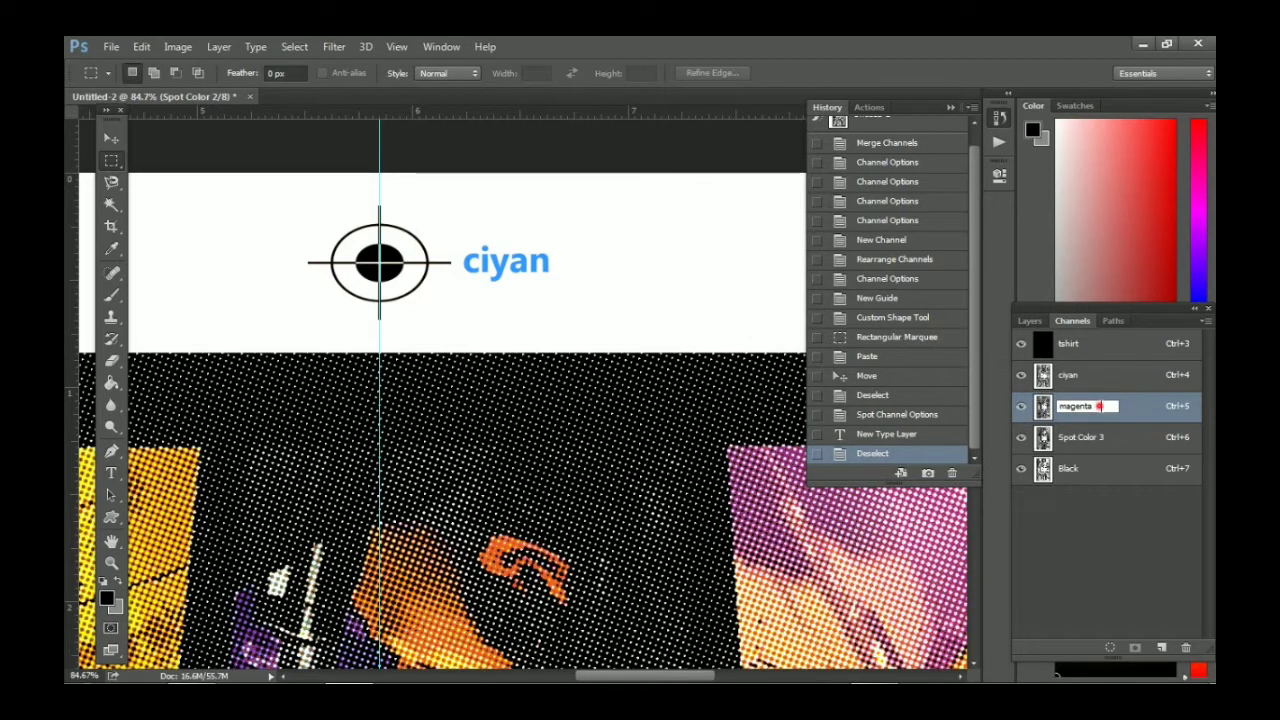
pyautogui.doubleClick(1110, 406)
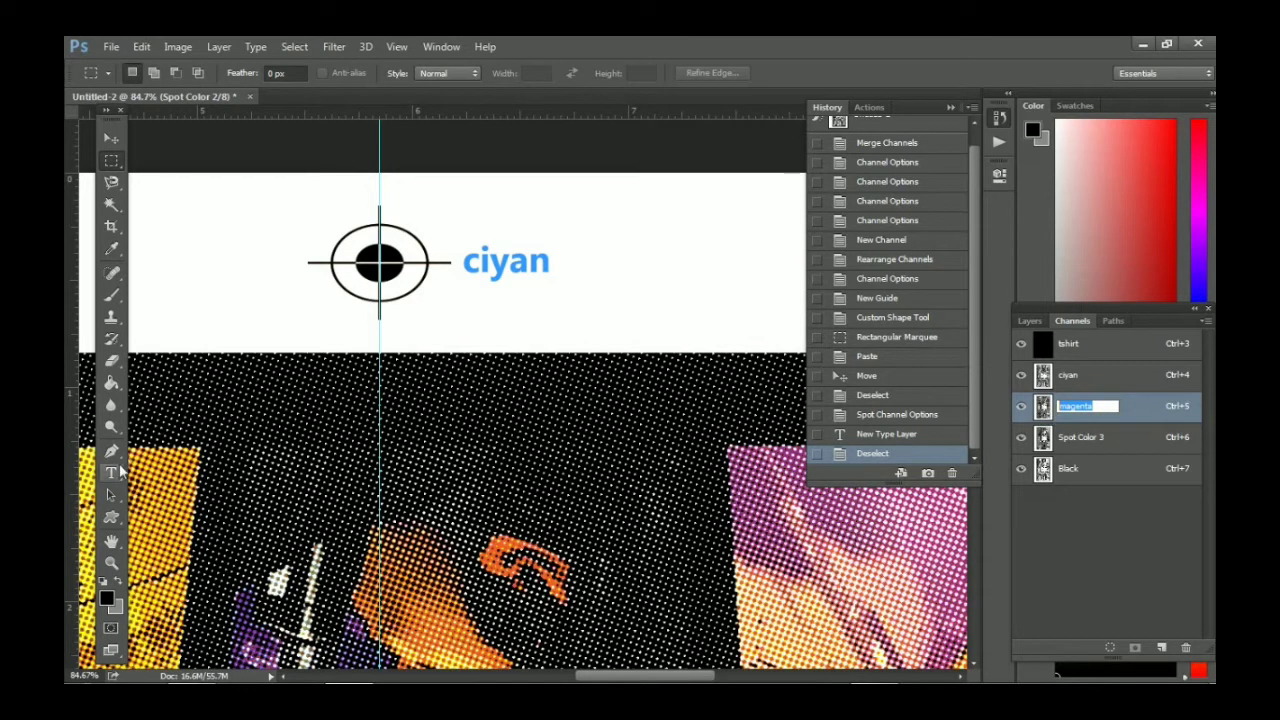
pyautogui.click(118, 470)
pyautogui.click(472, 265)
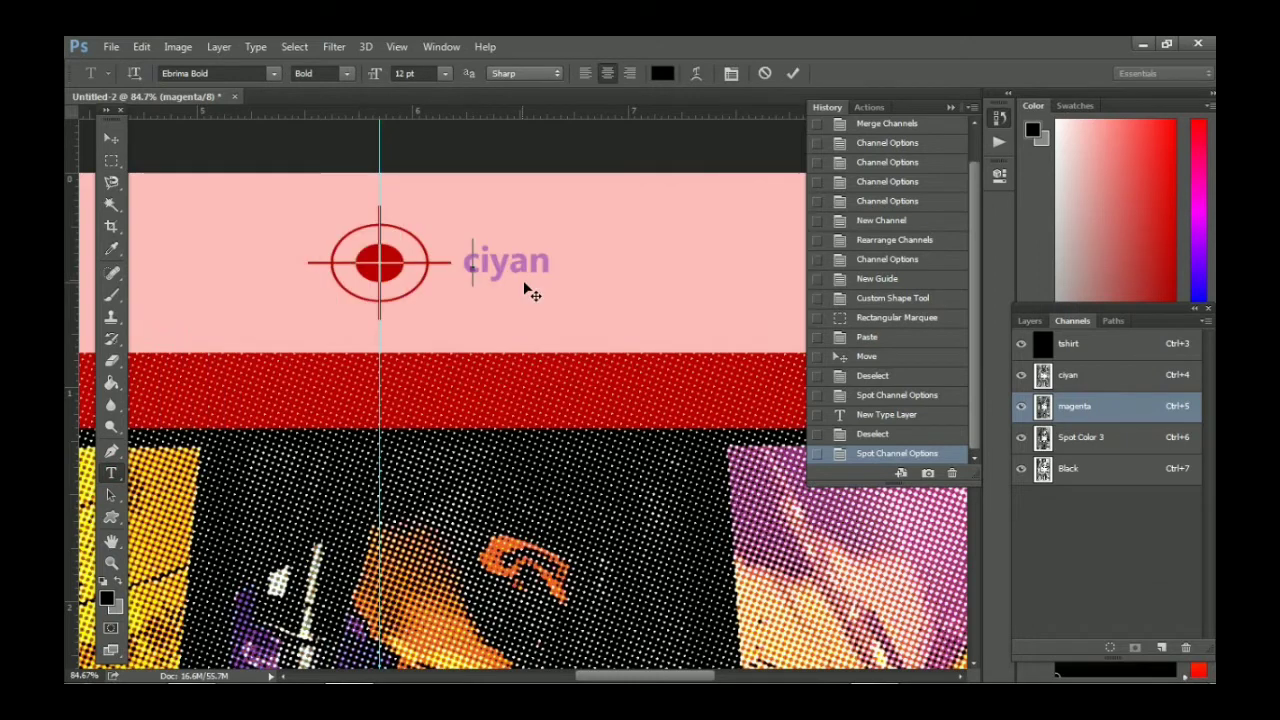
pyautogui.hotkey('ctrl', 'a')
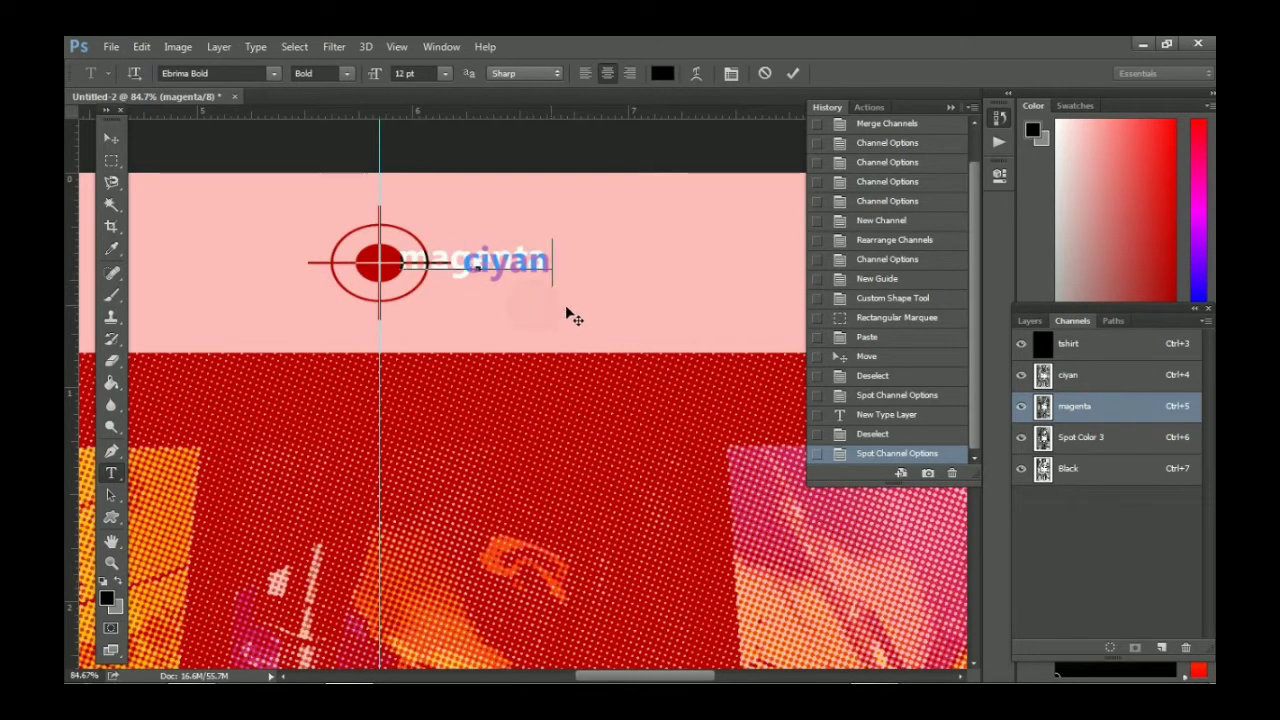
pyautogui.moveTo(566, 318); pyautogui.dragTo(597, 318)
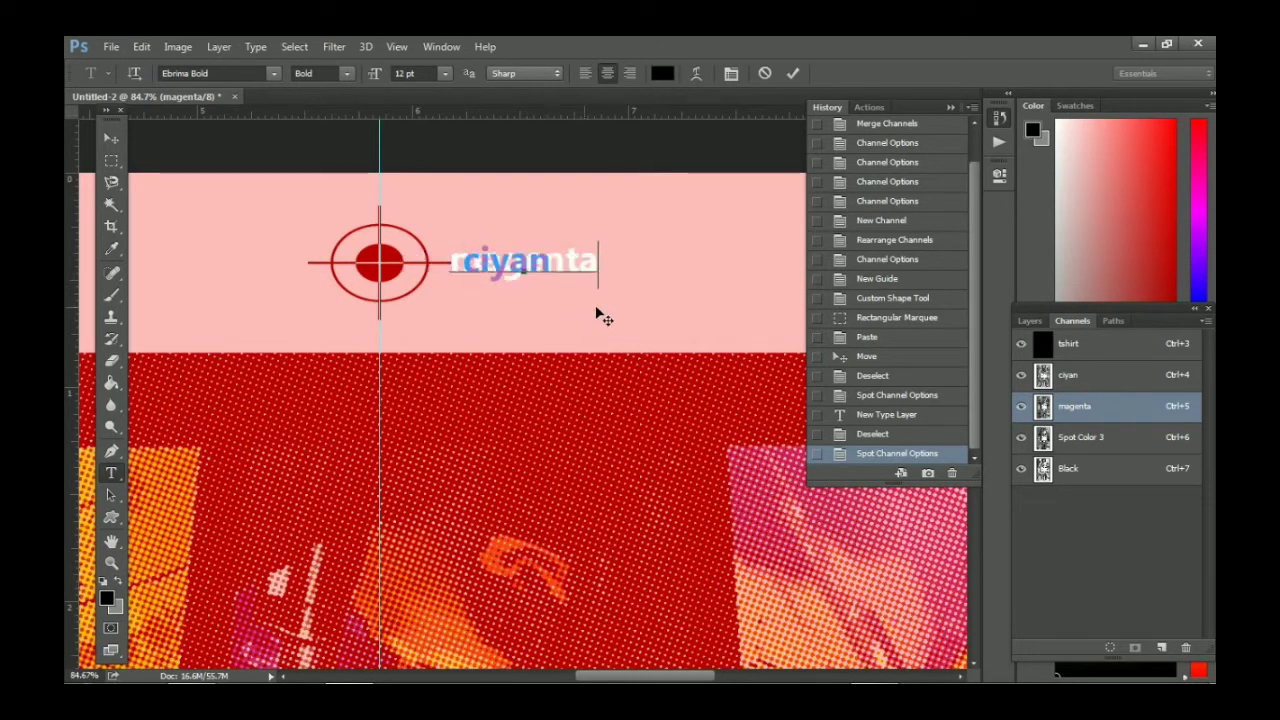
pyautogui.click(111, 160)
pyautogui.hotkey('ctrl', 'd')
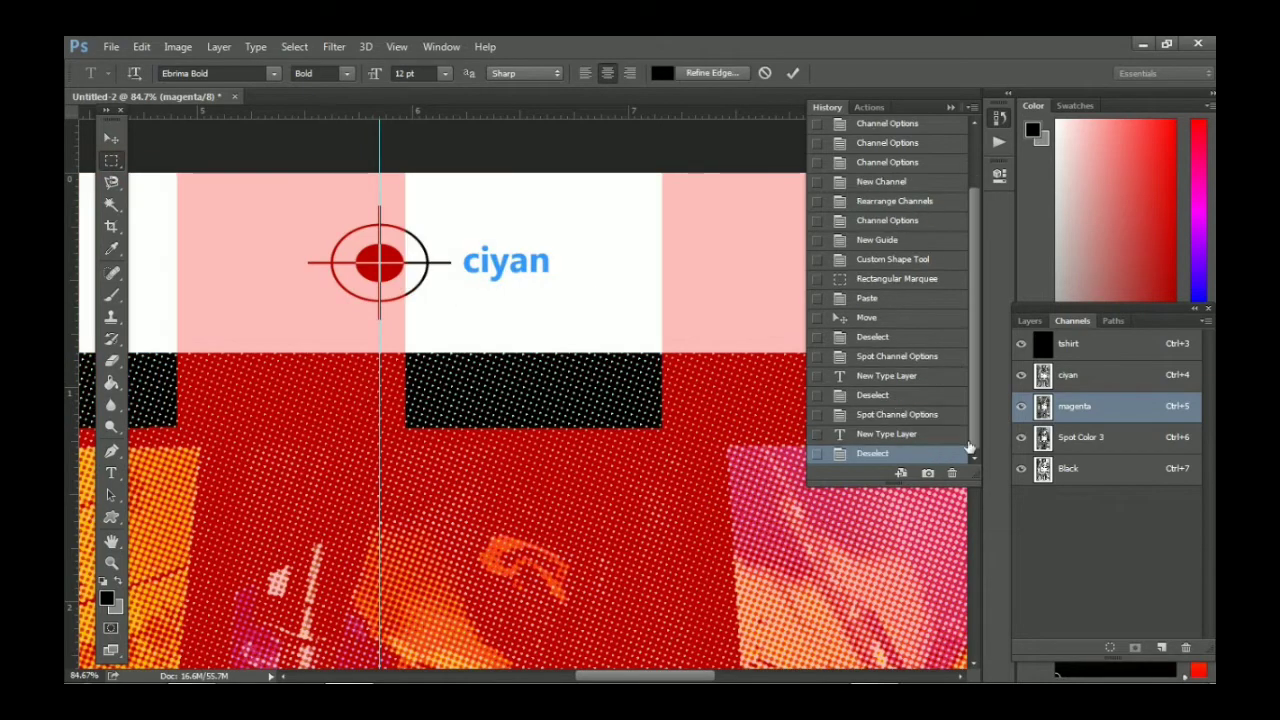
# Rename Spot Color 3 to yellow and letter 'yellow' beside the target mark.
pyautogui.doubleClick(1083, 437)
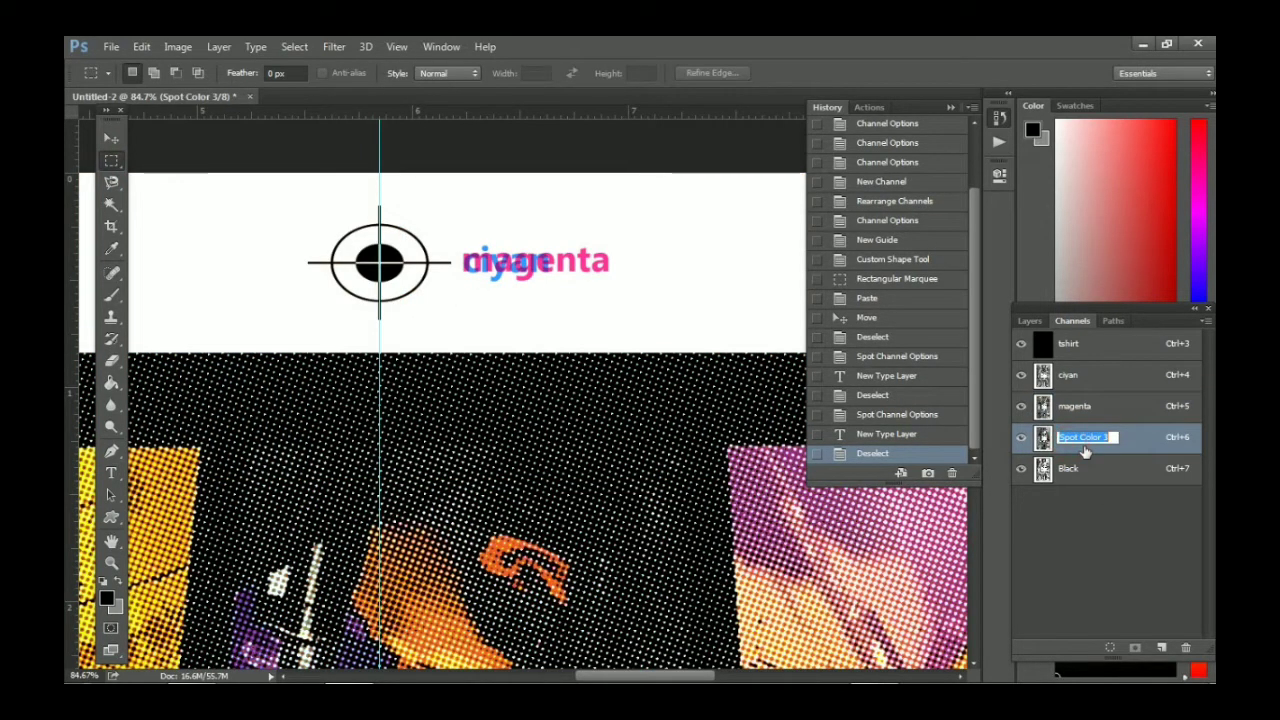
pyautogui.write('yello')
pyautogui.write('w')
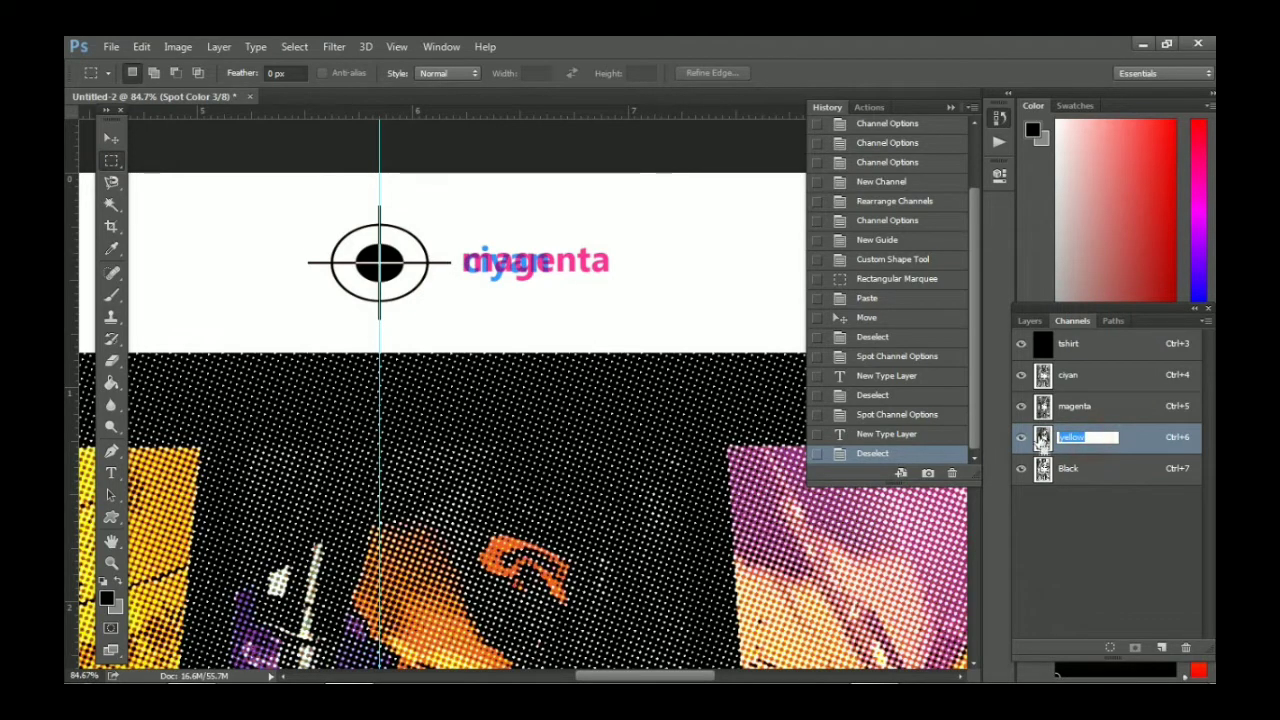
pyautogui.click(111, 474)
pyautogui.click(476, 266)
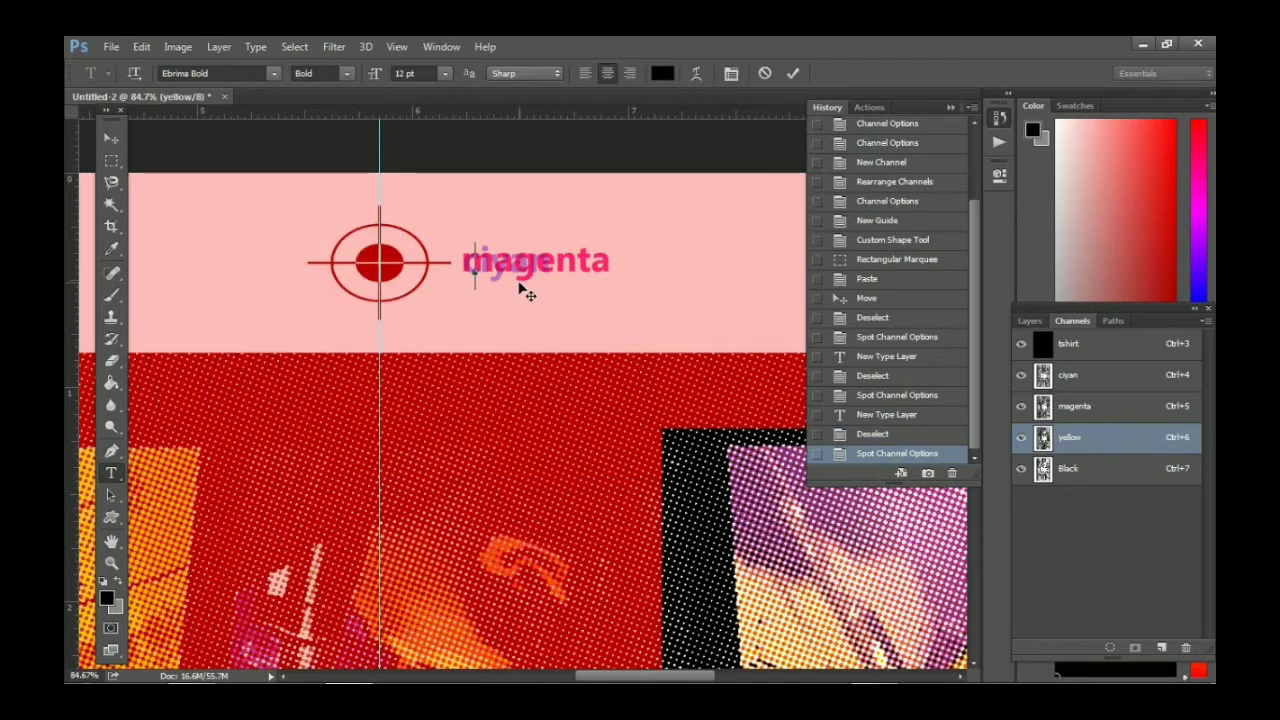
pyautogui.write('yellow')
pyautogui.moveTo(533, 313); pyautogui.dragTo(570, 309)
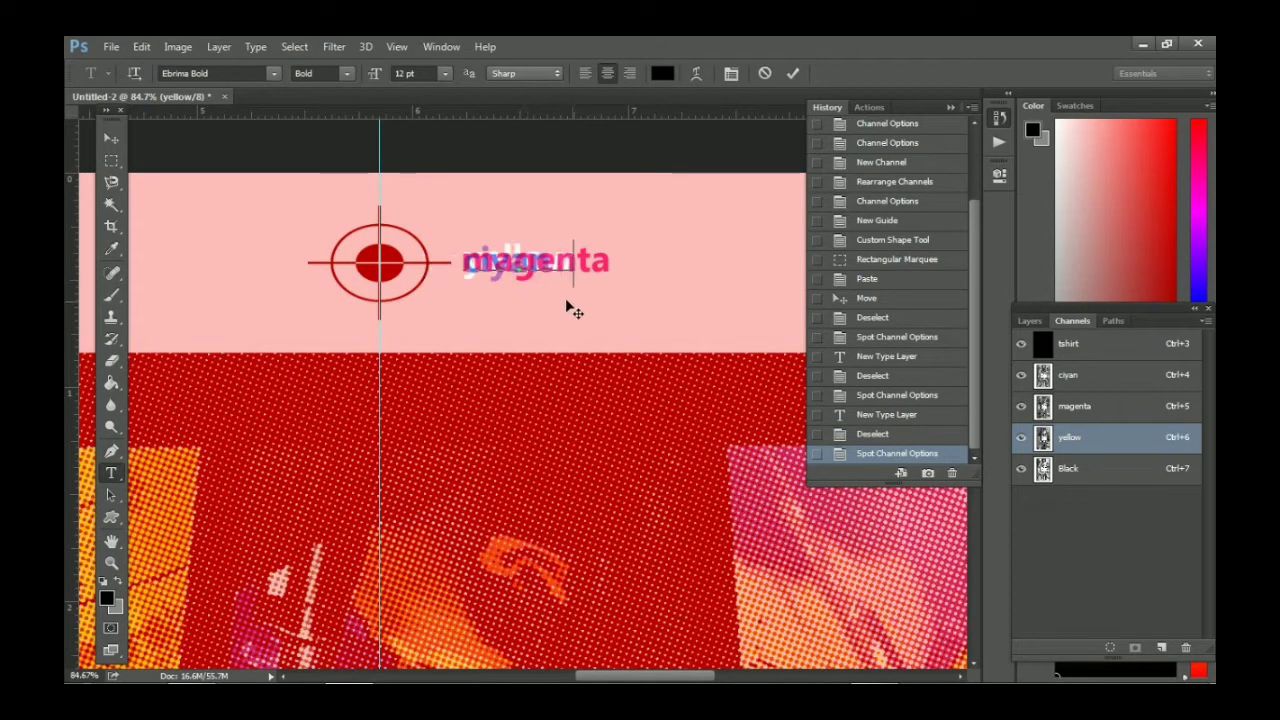
pyautogui.click(111, 183)
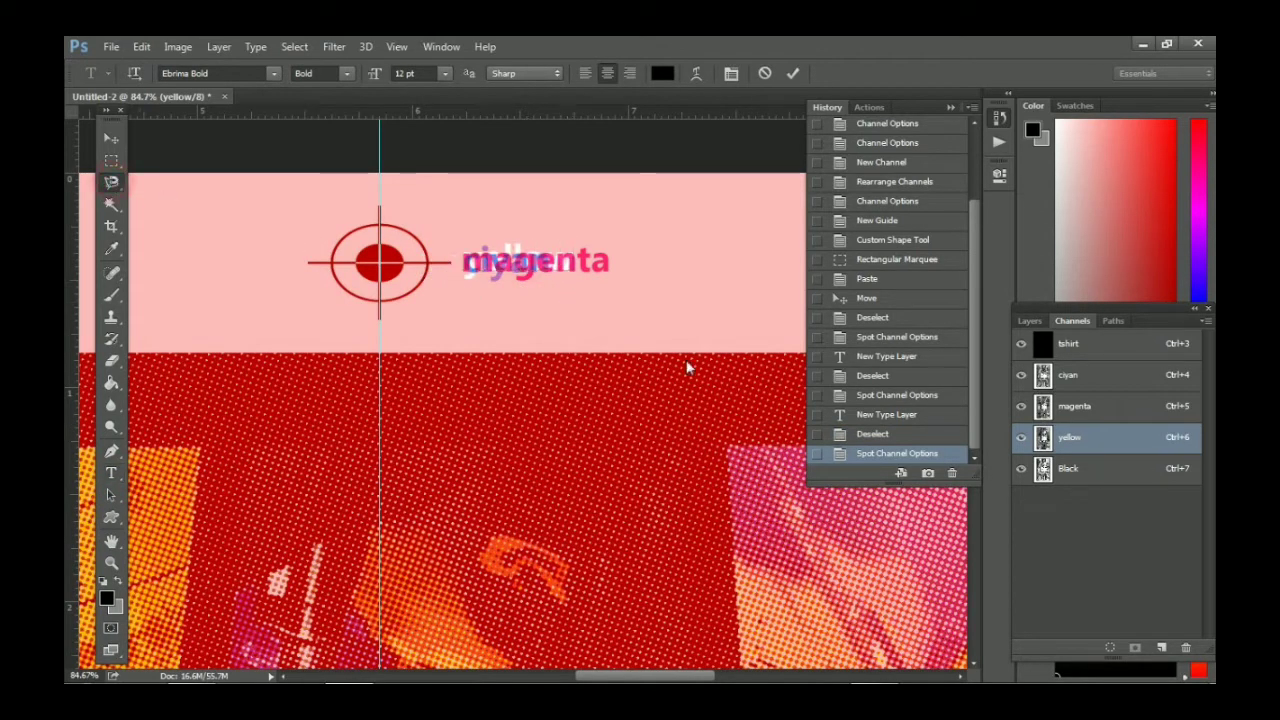
# Keep the Black channel name and letter 'Black' beside the target mark.
pyautogui.doubleClick(1080, 482)
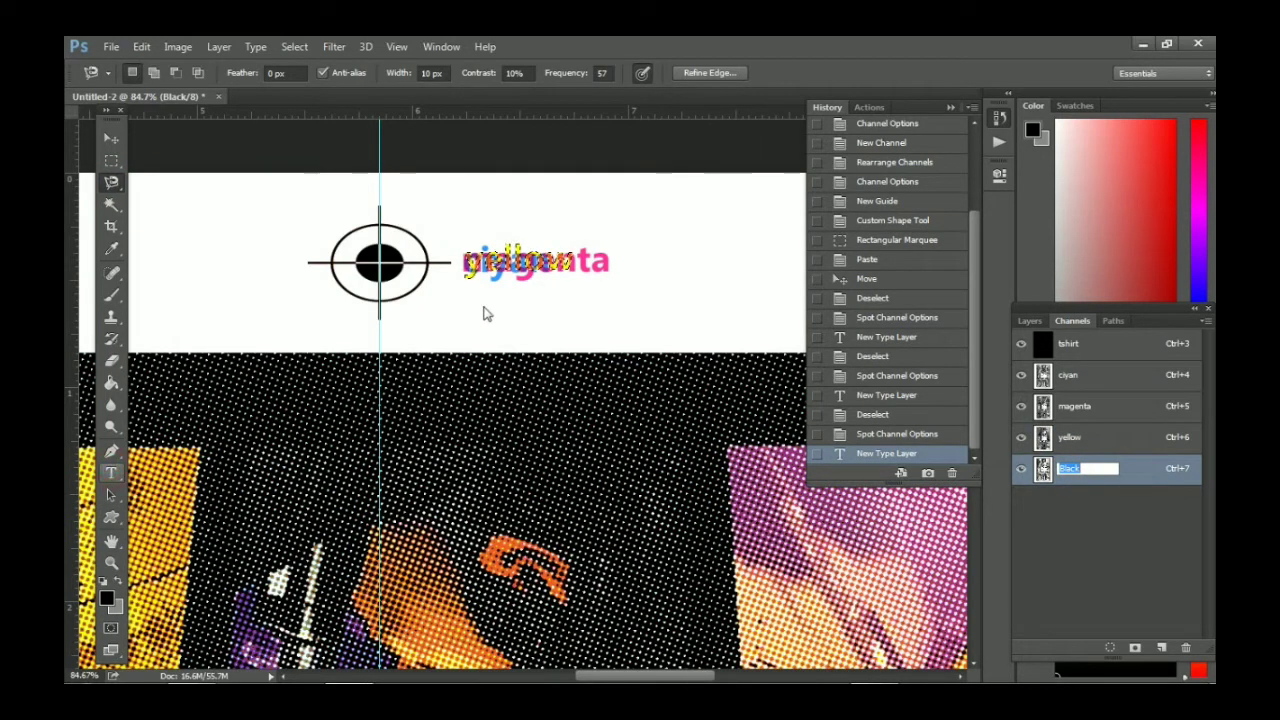
pyautogui.press('Return')
pyautogui.hotkey('ctrl', 'd')
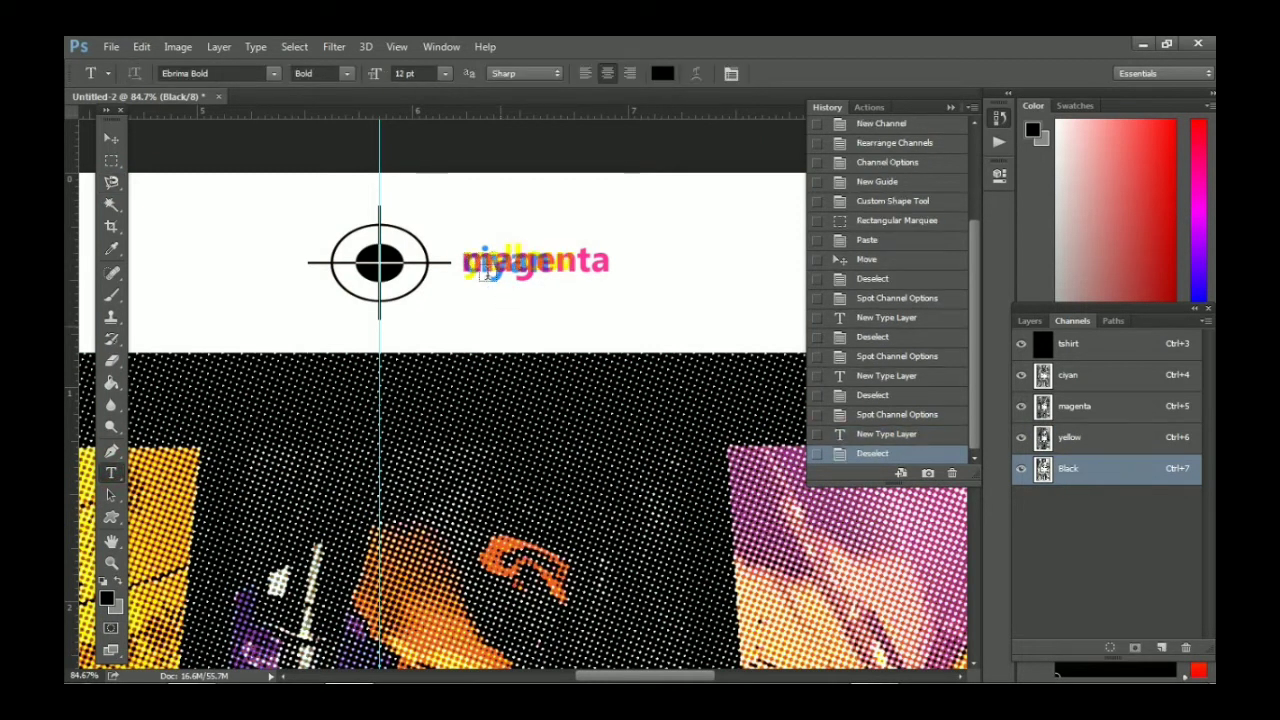
pyautogui.click(521, 287)
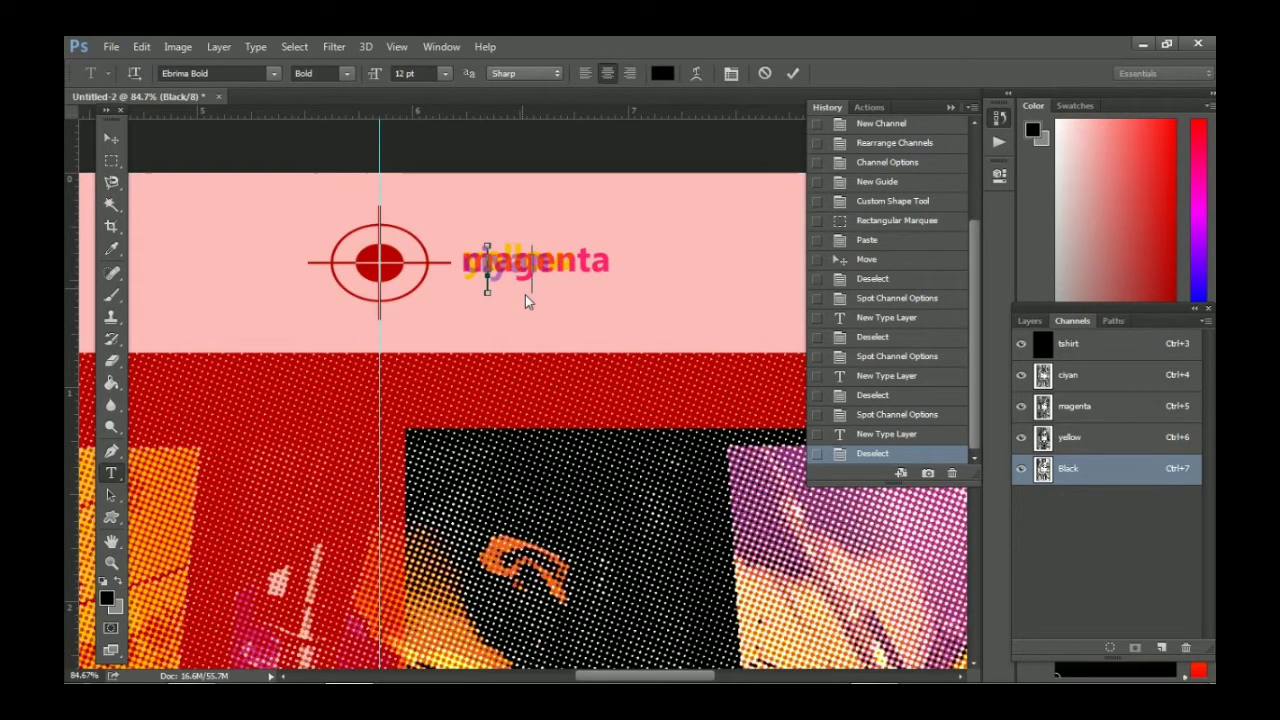
pyautogui.write('Black')
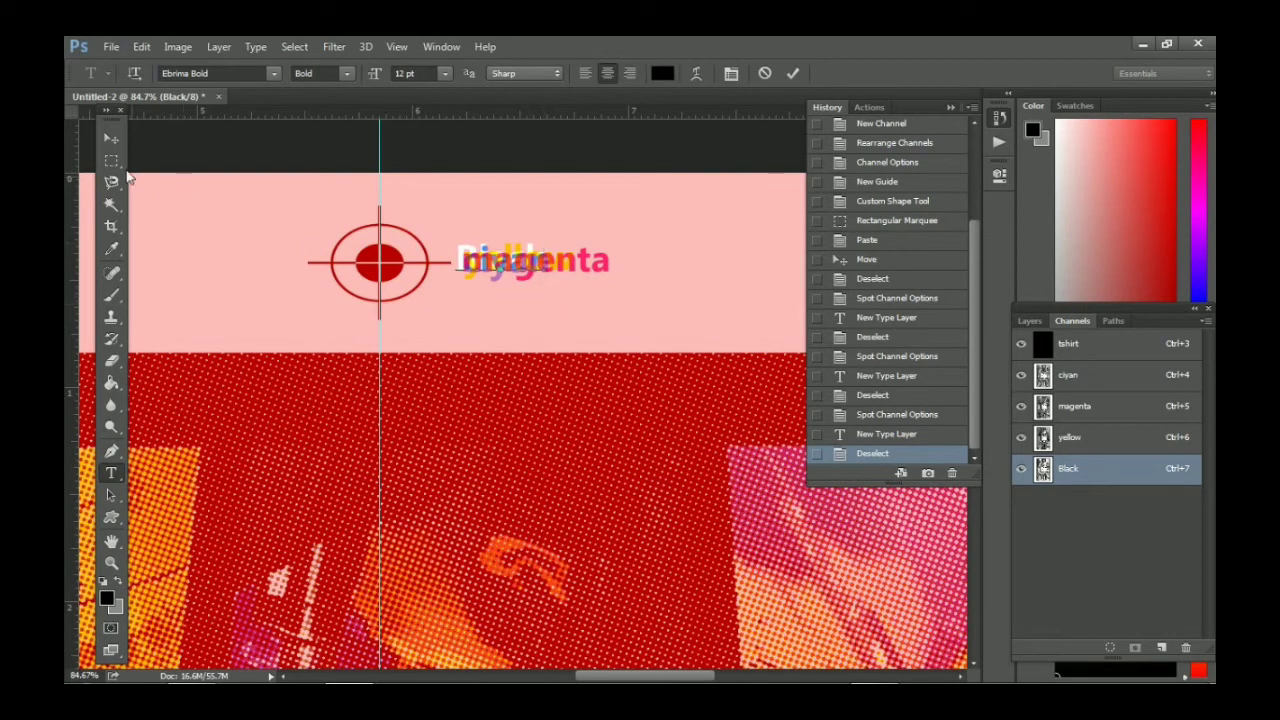
pyautogui.click(111, 161)
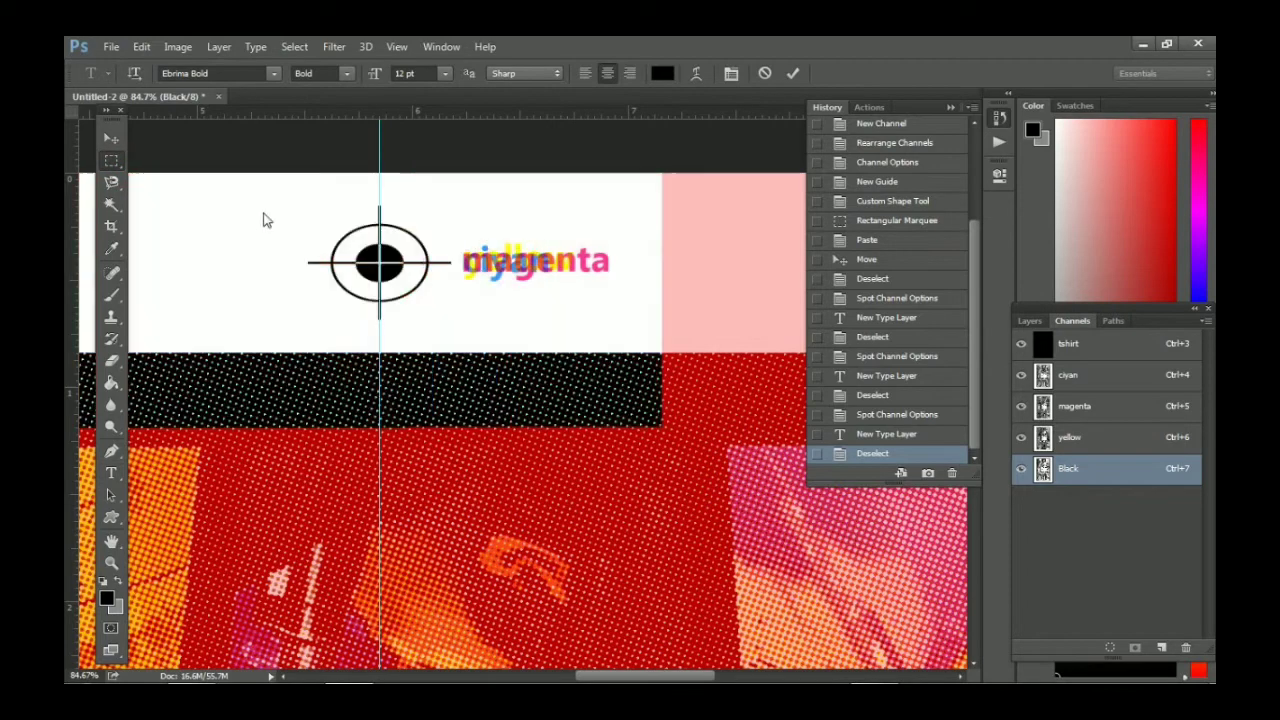
# Inspect the yellow, magenta and ciyan separations one by one, then delete the tshirt channel.
pyautogui.click(1057, 380)
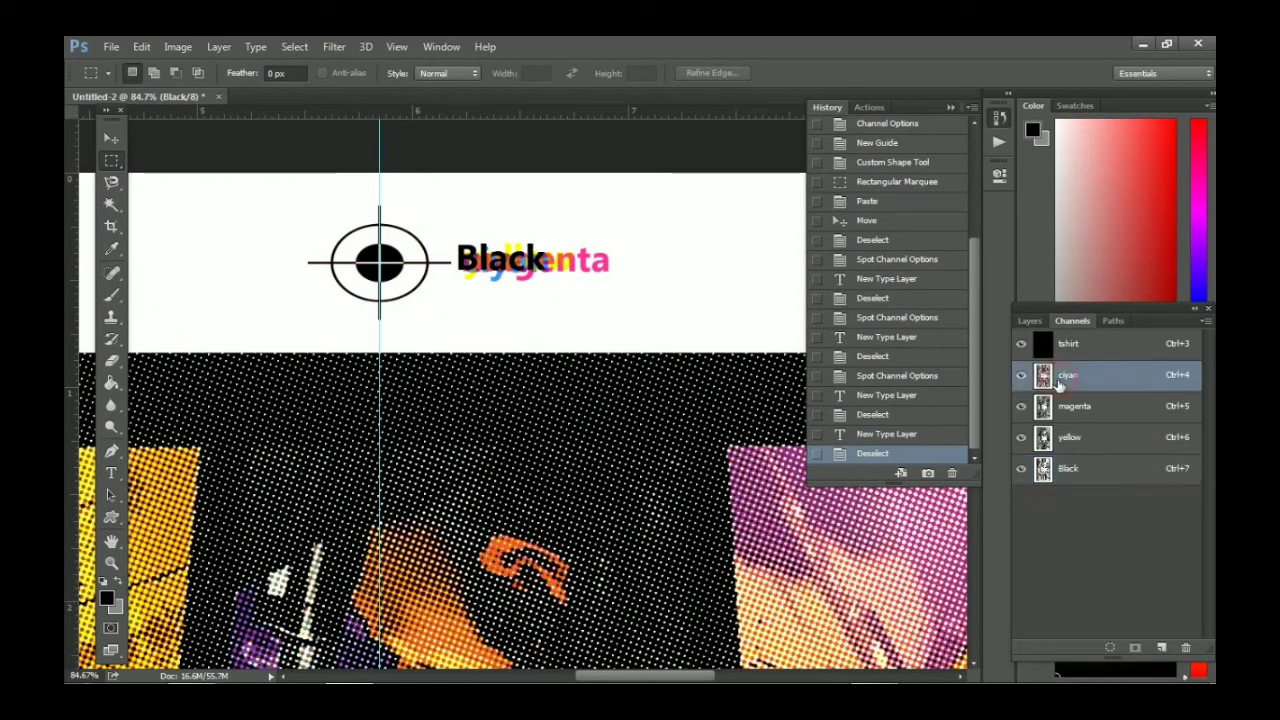
pyautogui.keyDown('alt'); pyautogui.click(1020, 468); pyautogui.keyUp('alt')
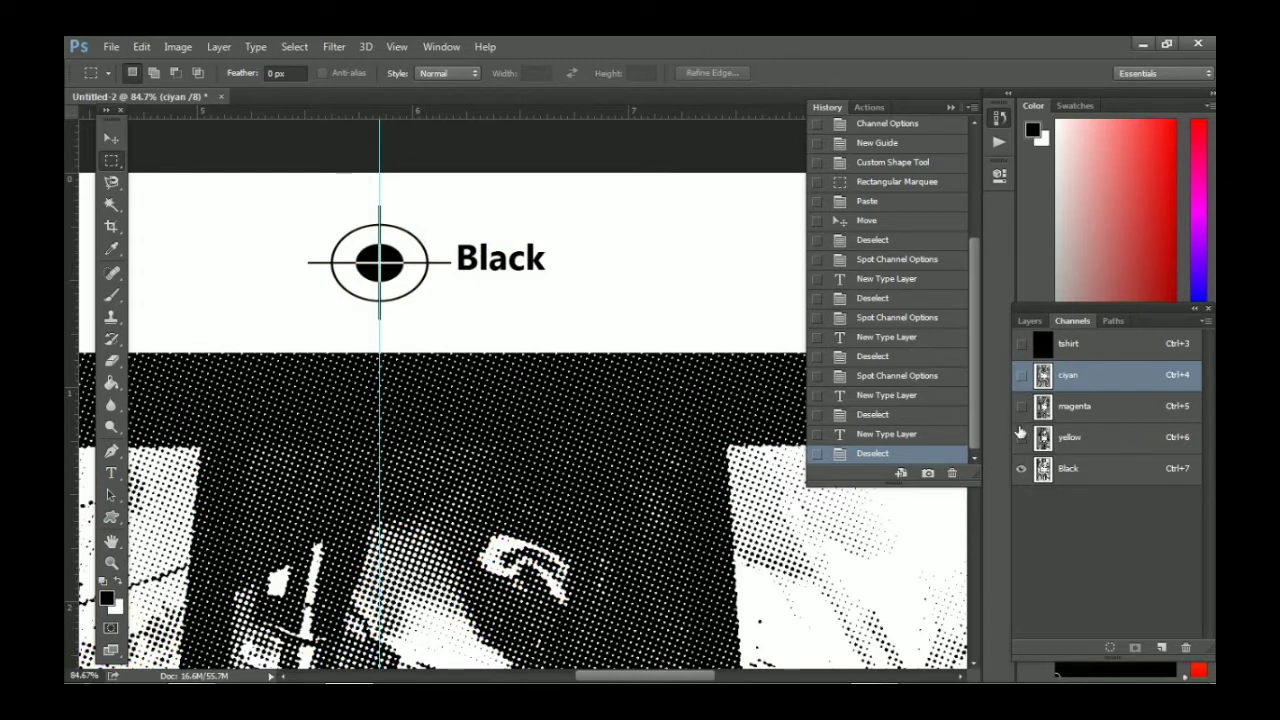
pyautogui.click(1043, 436)
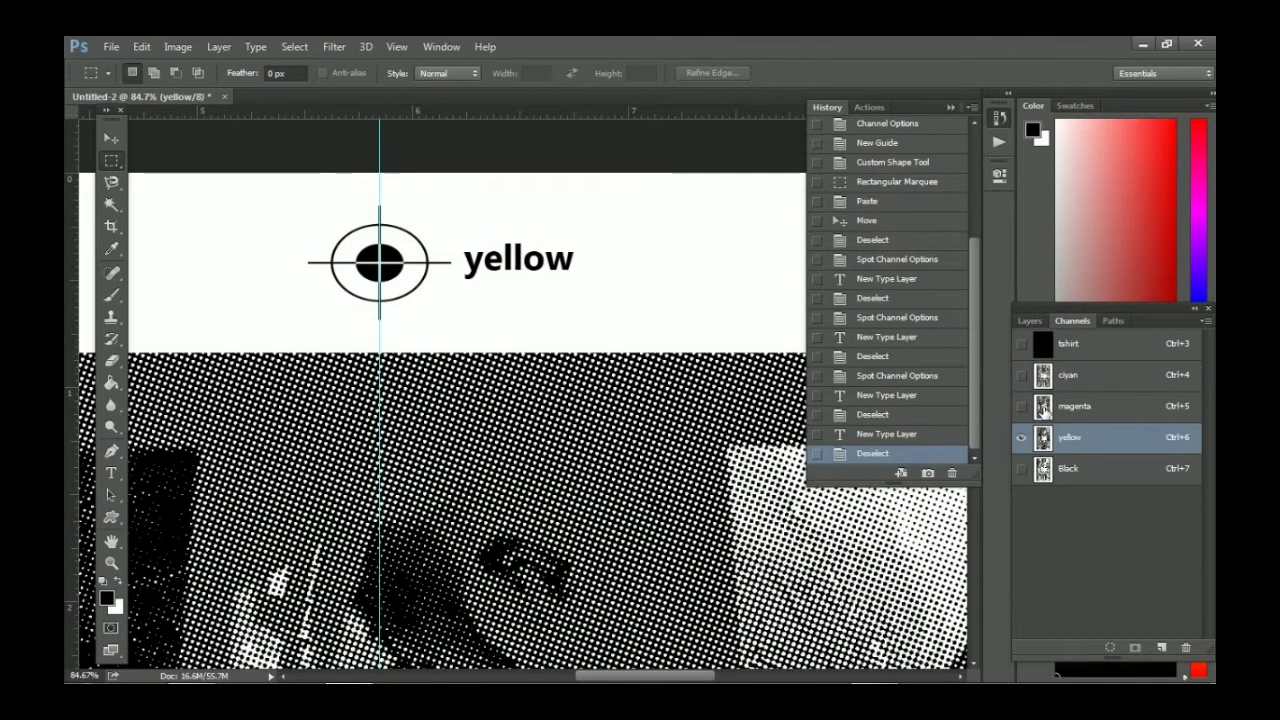
pyautogui.click(1041, 408)
pyautogui.click(1043, 376)
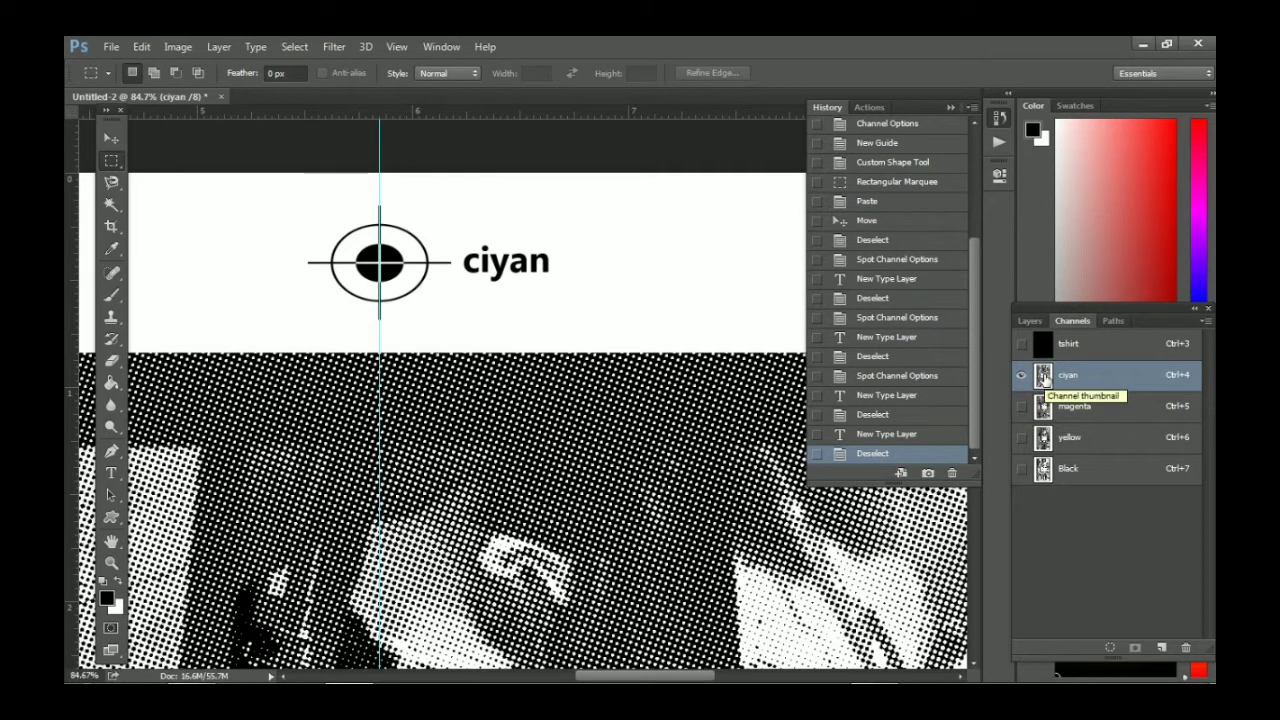
pyautogui.moveTo(1043, 345); pyautogui.dragTo(1186, 647)
# Change the cyan spot channel to Black ink (000000) at 100% solidity.
pyautogui.doubleClick(1043, 345)
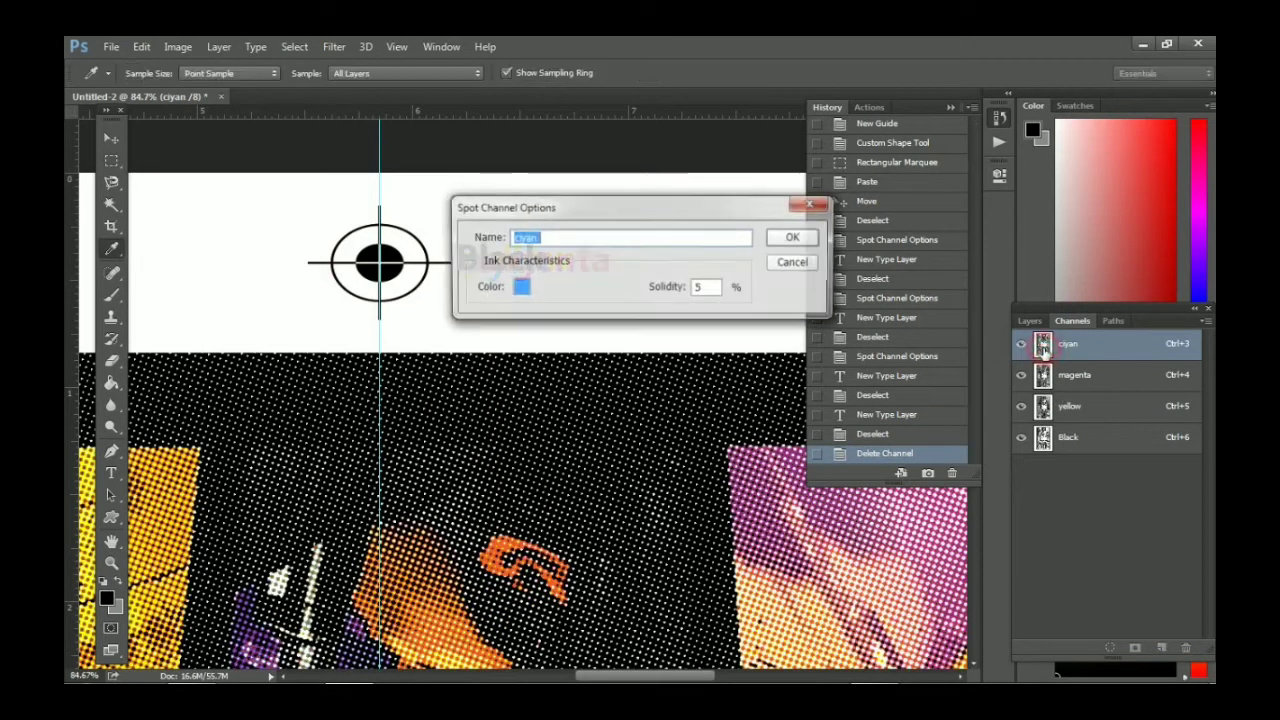
pyautogui.click(517, 287)
pyautogui.moveTo(686, 393); pyautogui.dragTo(685, 398)
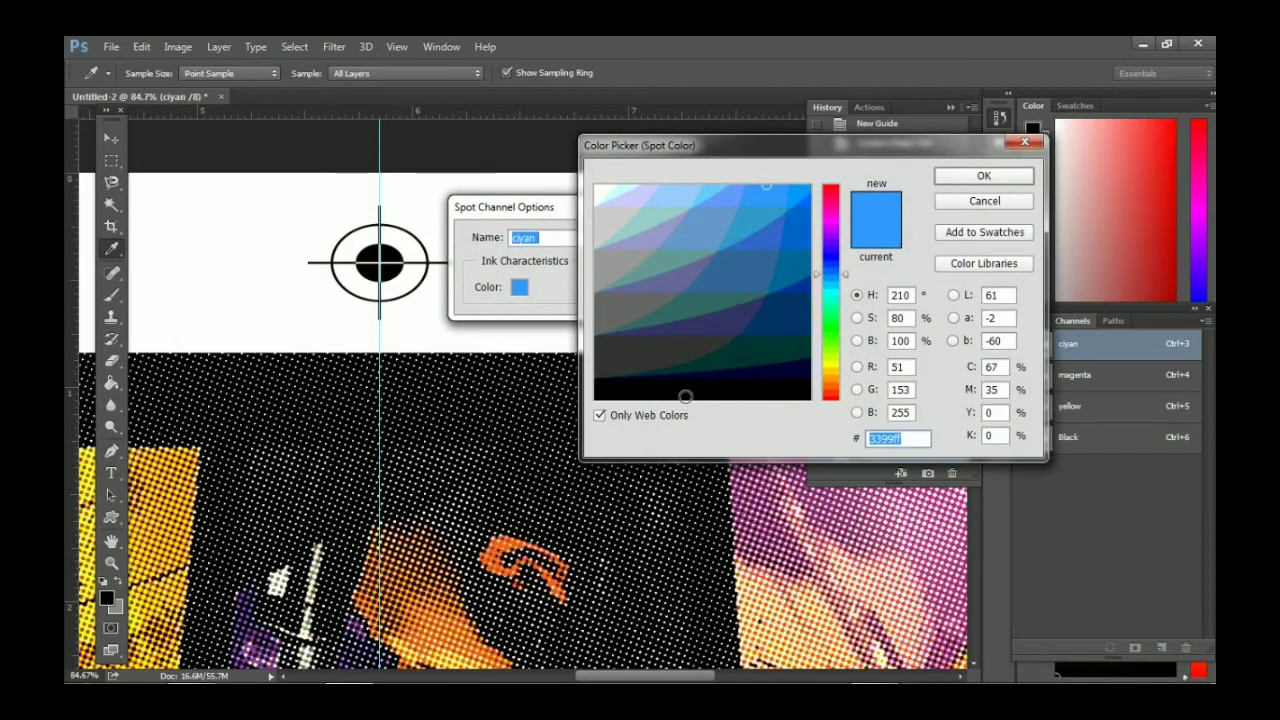
pyautogui.click(984, 175)
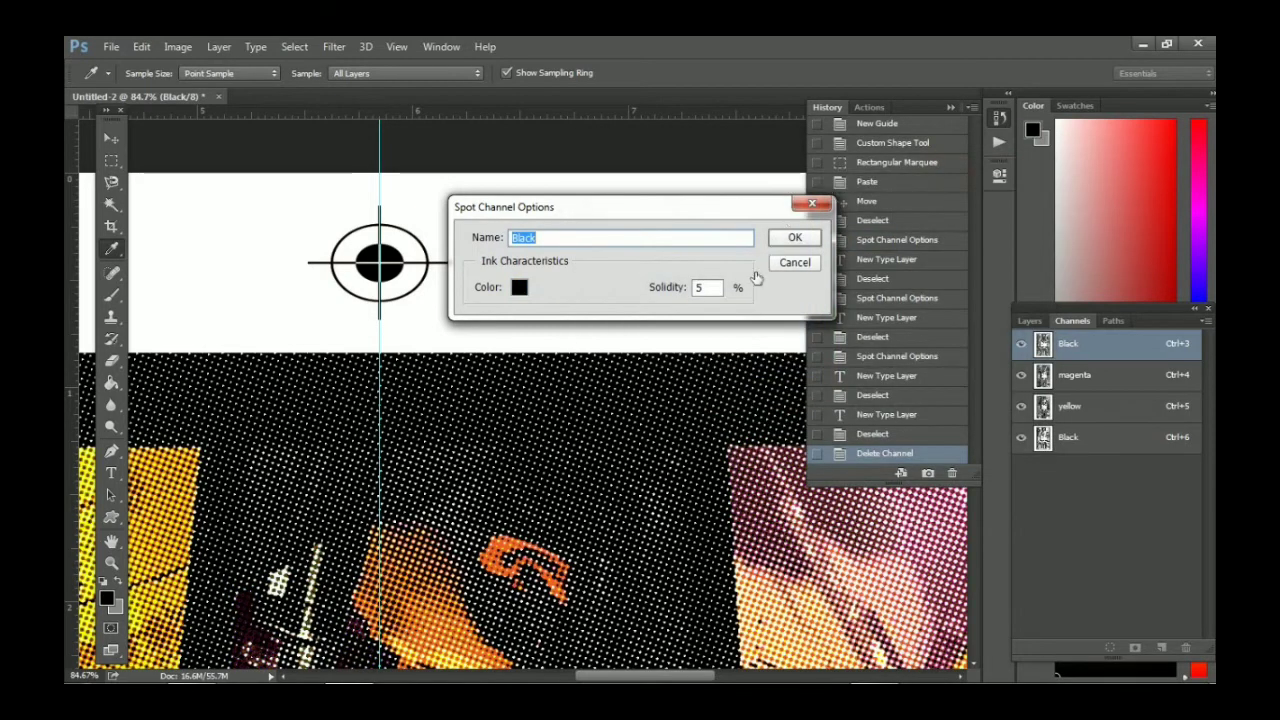
pyautogui.doubleClick(710, 287)
pyautogui.write('100')
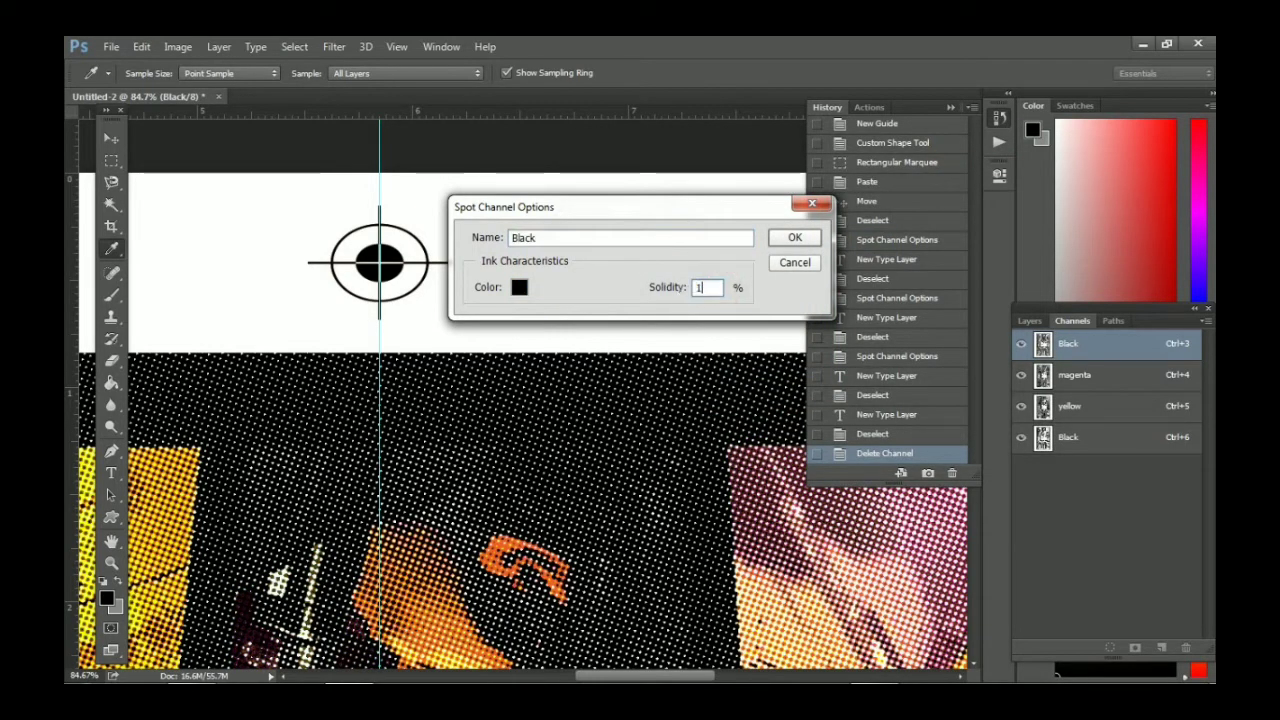
pyautogui.click(810, 240)
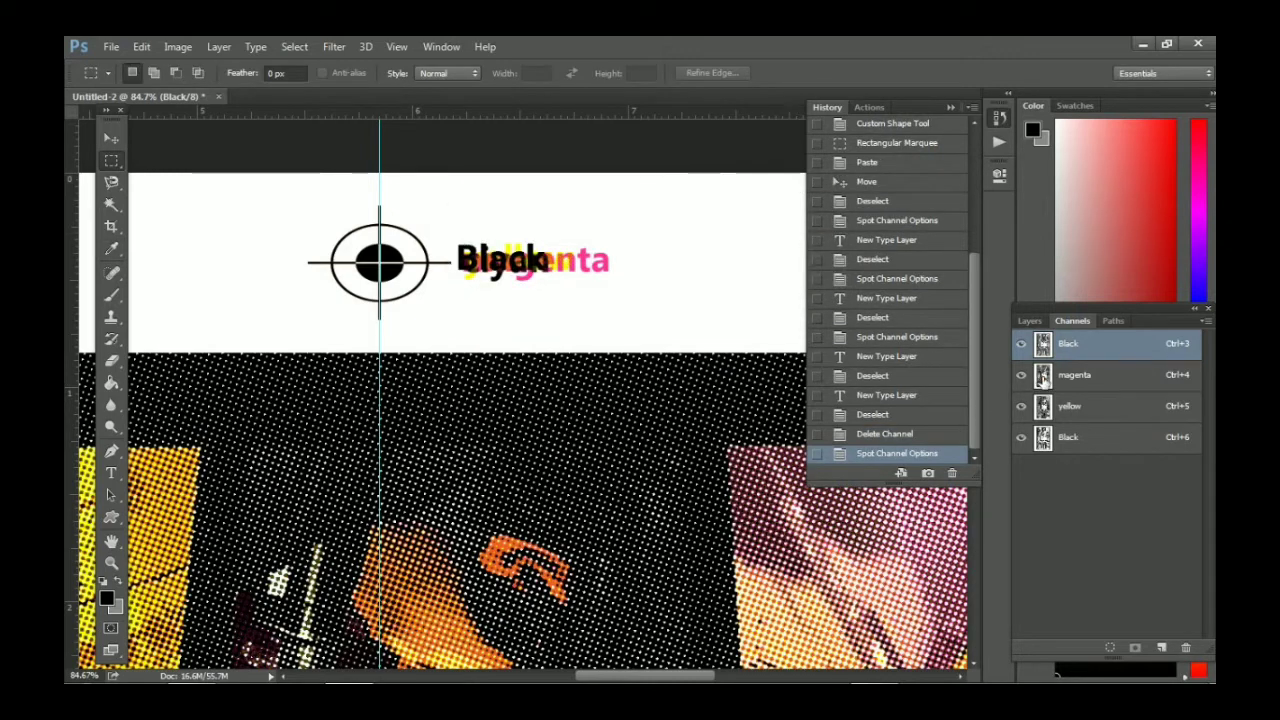
# Change the magenta spot channel to Black ink (000000) at 100% solidity.
pyautogui.click(1044, 378)
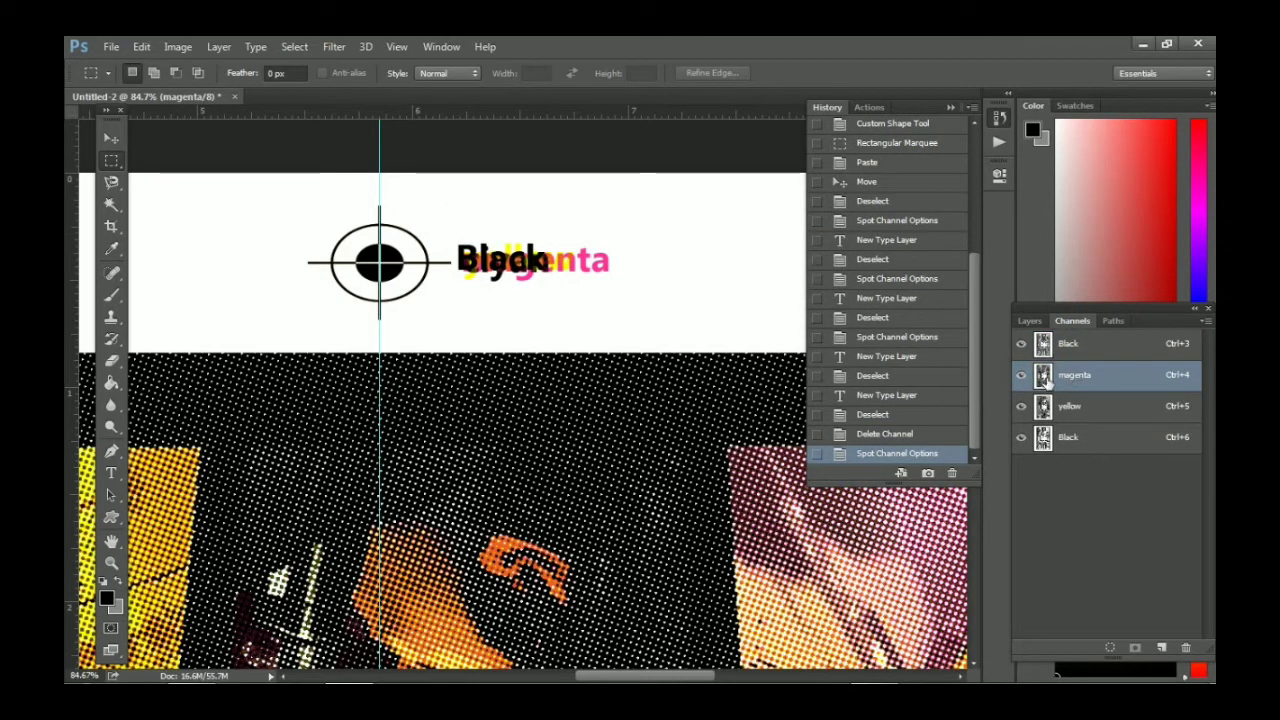
pyautogui.doubleClick(1044, 375)
pyautogui.click(519, 288)
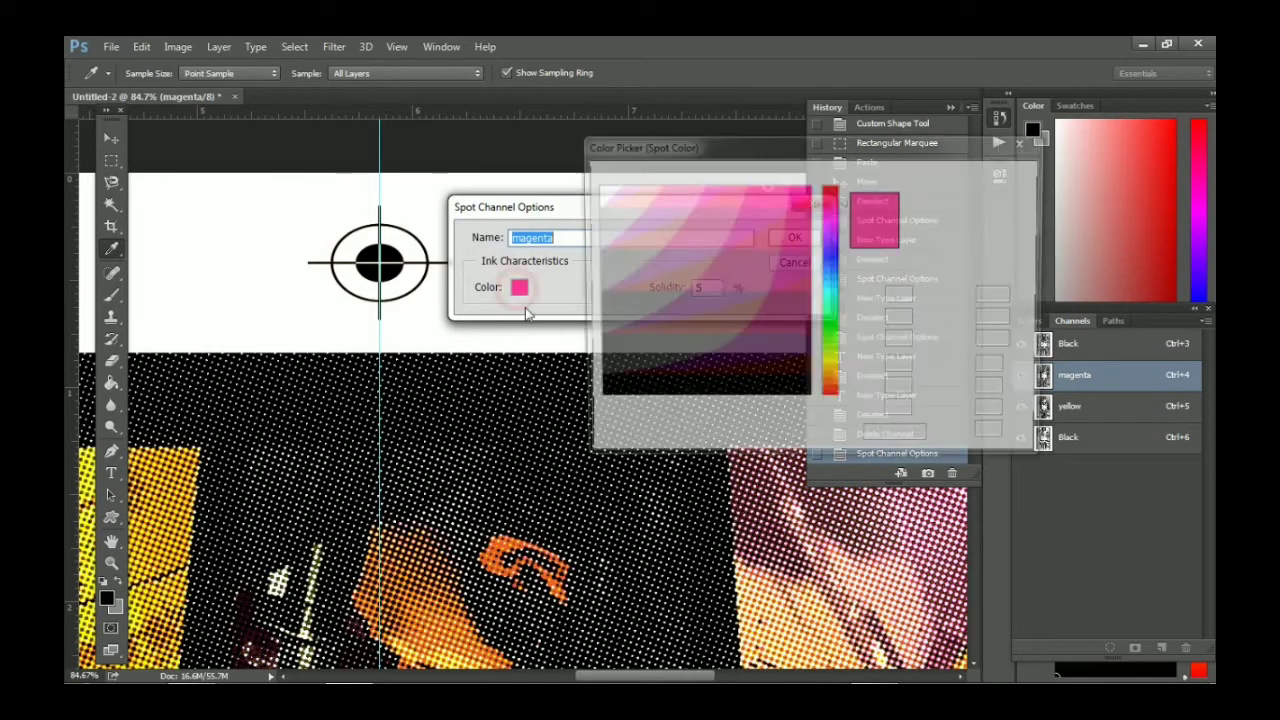
pyautogui.click(666, 391)
pyautogui.click(968, 178)
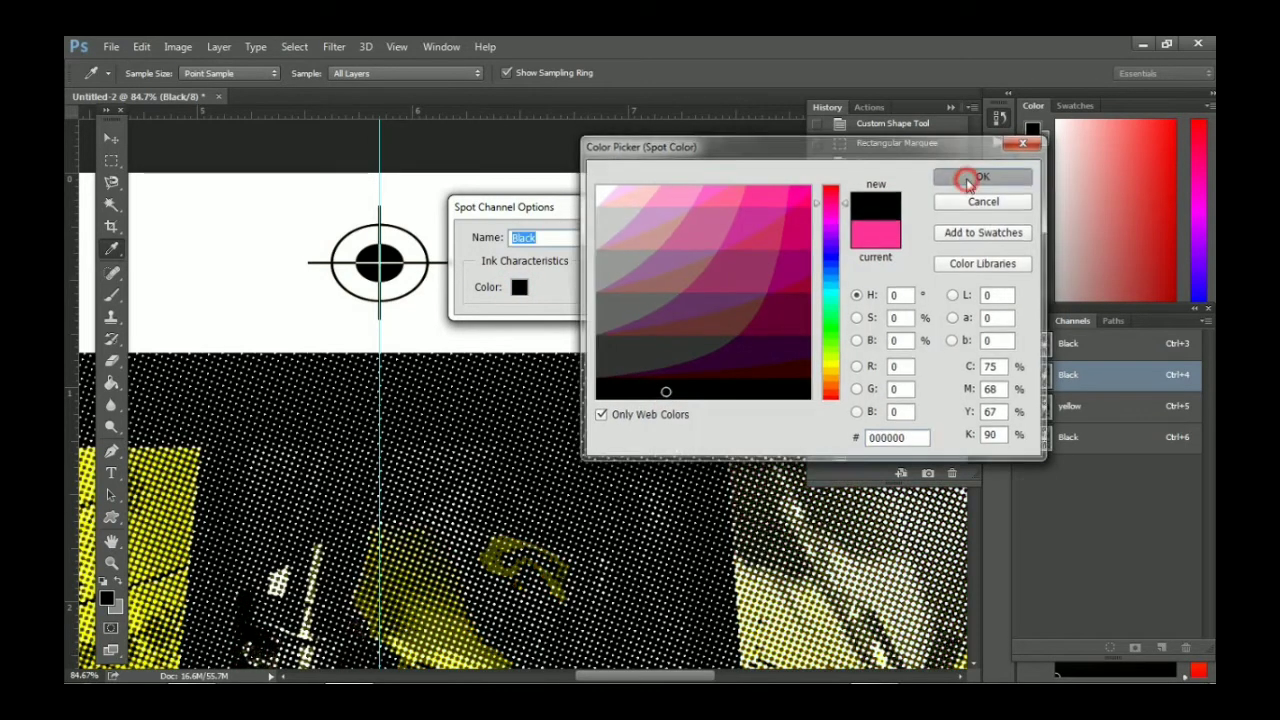
pyautogui.doubleClick(710, 287)
pyautogui.write('100')
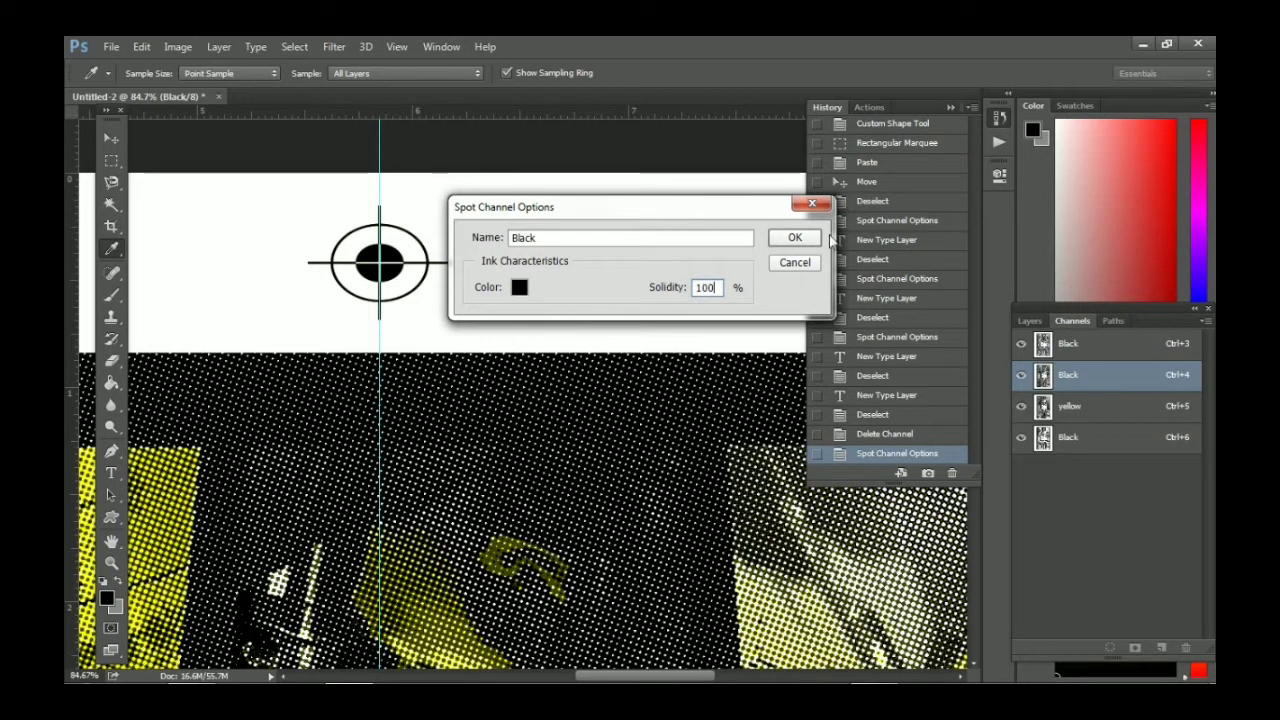
pyautogui.click(795, 237)
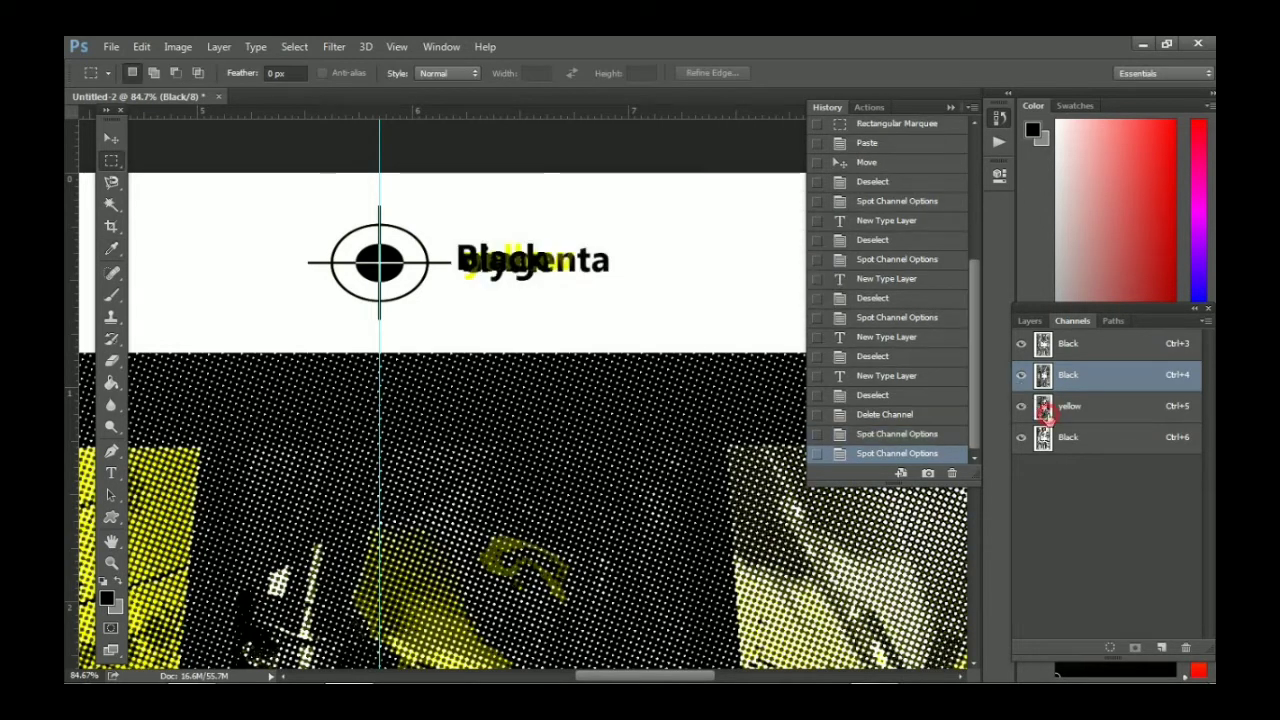
# Change the yellow spot channel to Black ink (000000) at 100% solidity.
pyautogui.doubleClick(1045, 410)
pyautogui.click(520, 287)
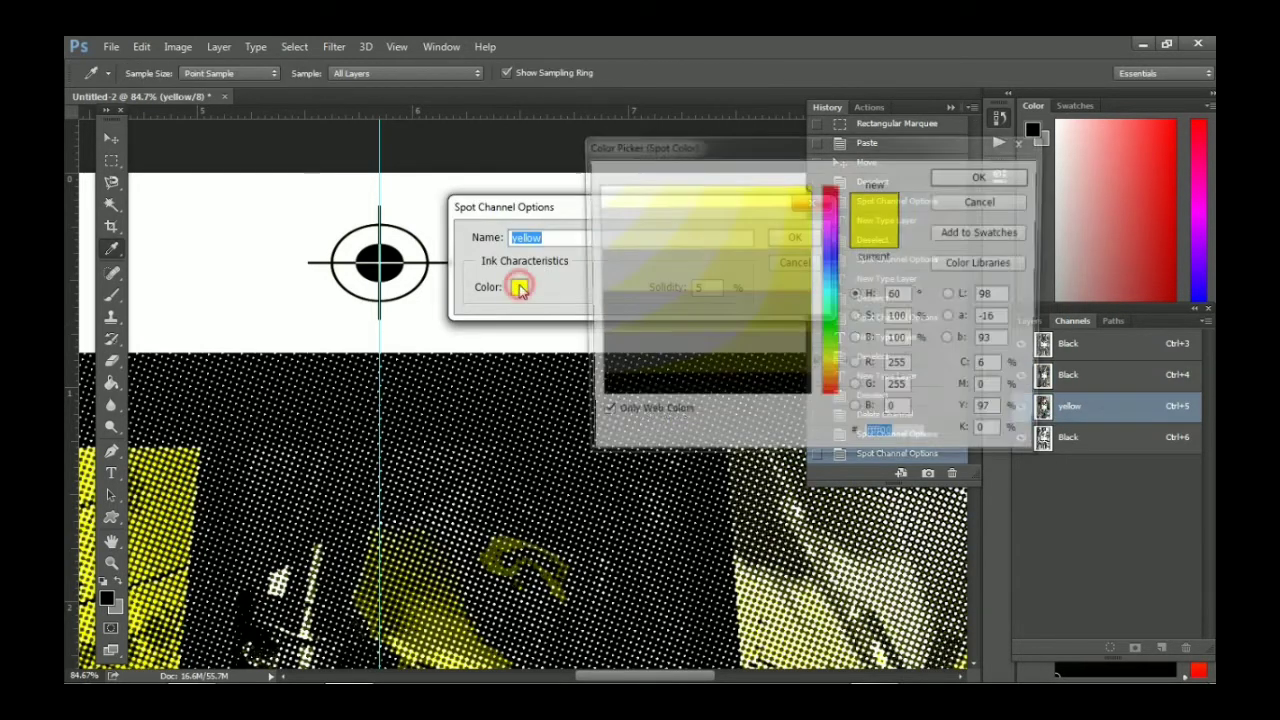
pyautogui.click(681, 395)
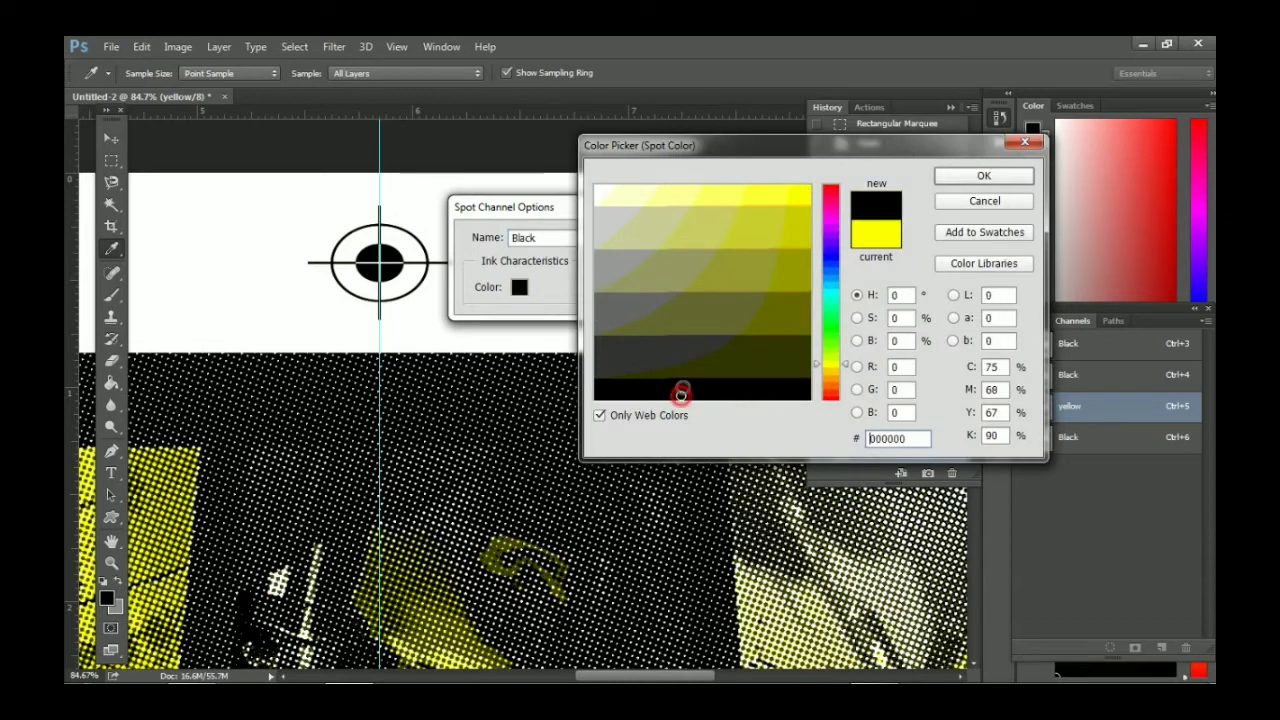
pyautogui.click(978, 177)
pyautogui.moveTo(714, 287); pyautogui.dragTo(682, 287)
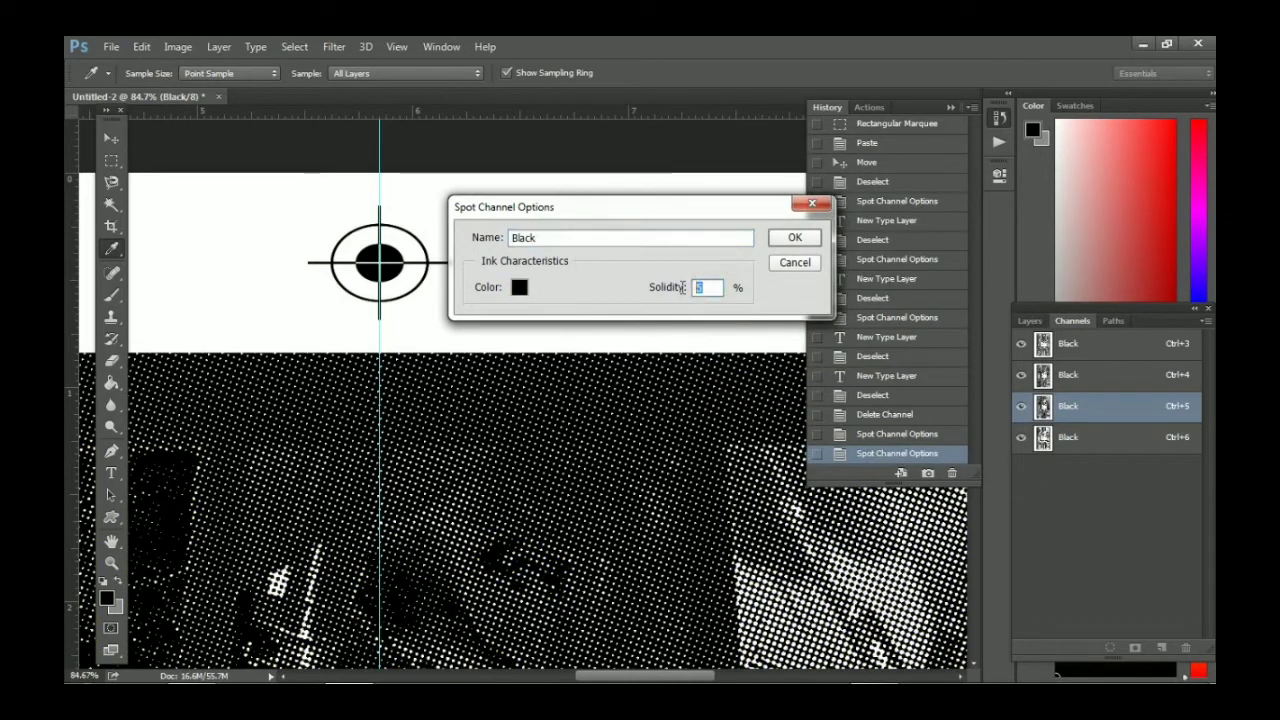
pyautogui.write('00')
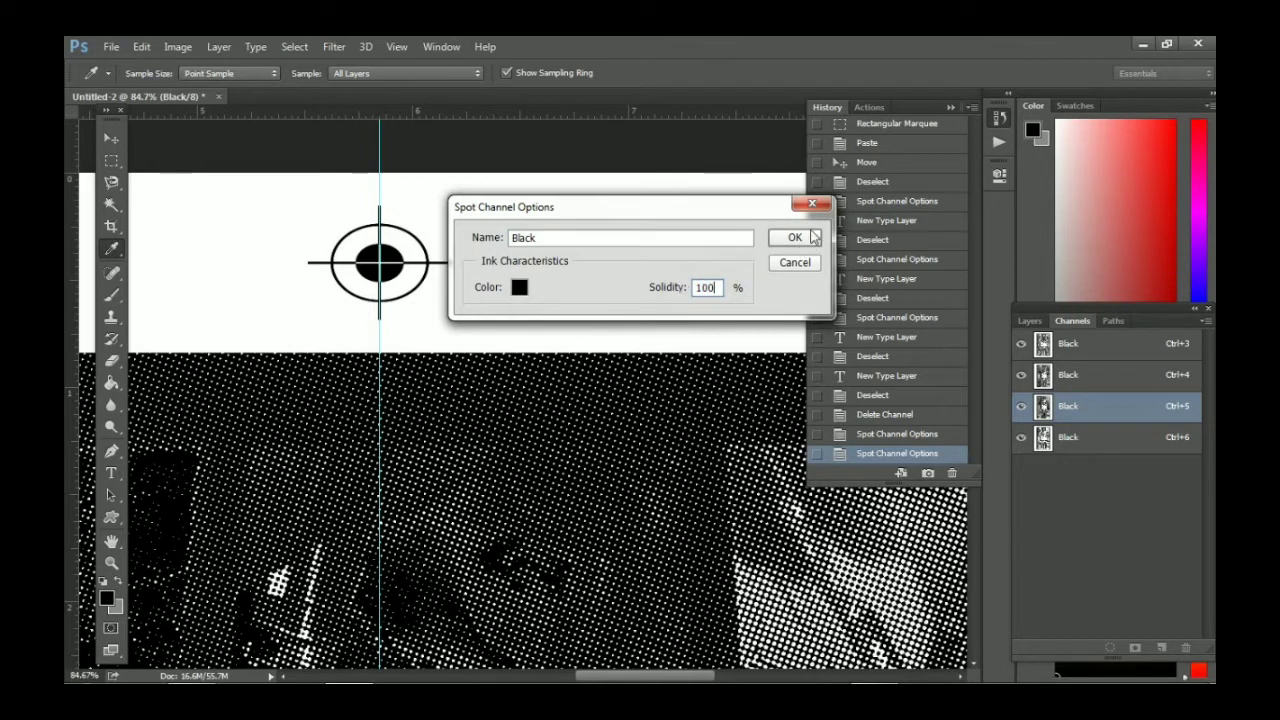
pyautogui.click(800, 238)
# Confirm the original Black channel's spot settings and zoom out to the whole page.
pyautogui.doubleClick(1040, 437)
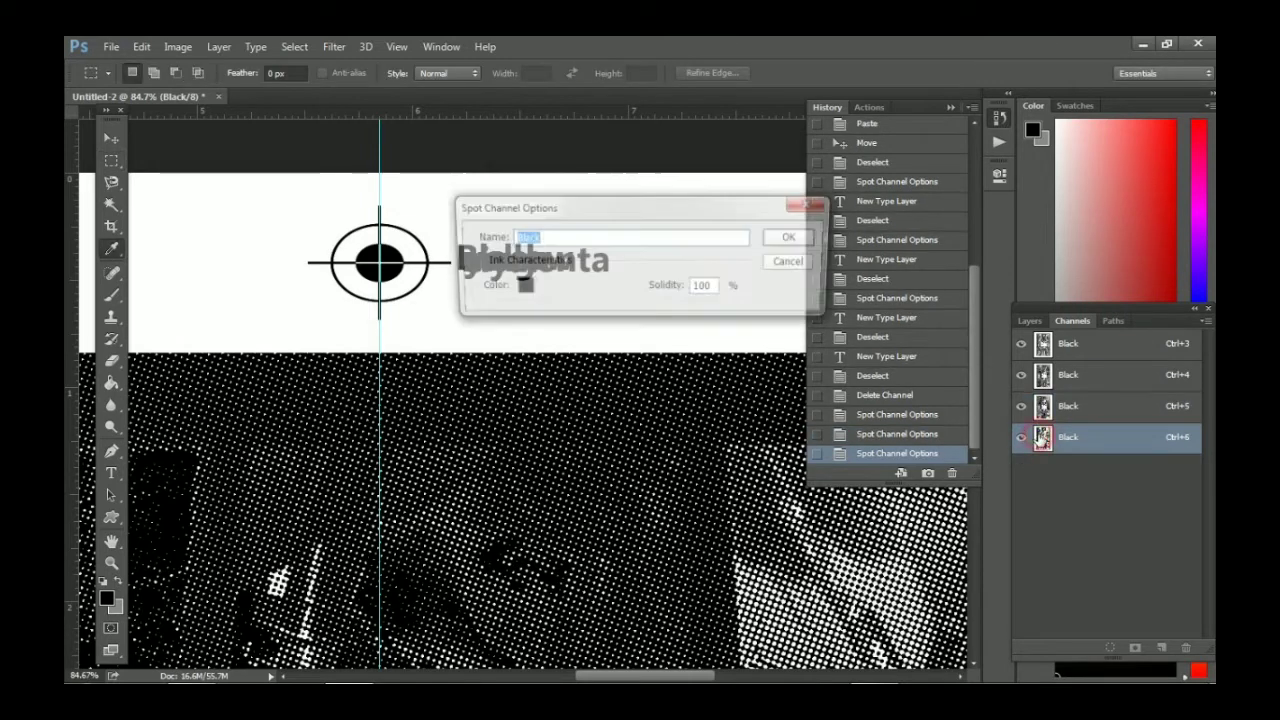
pyautogui.click(794, 237)
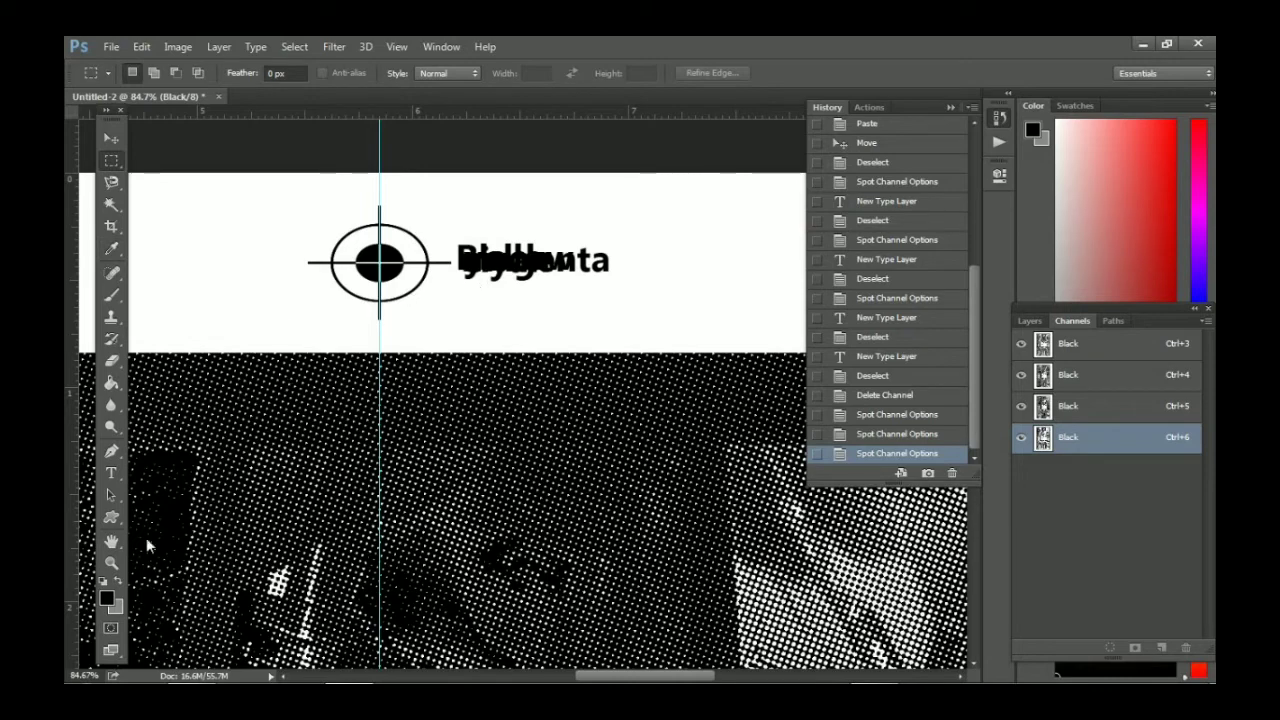
pyautogui.click(113, 561)
pyautogui.moveTo(523, 509)
pyautogui.mouseDown()
pyautogui.moveTo(506, 449)
pyautogui.moveTo(410, 350)
pyautogui.mouseUp()
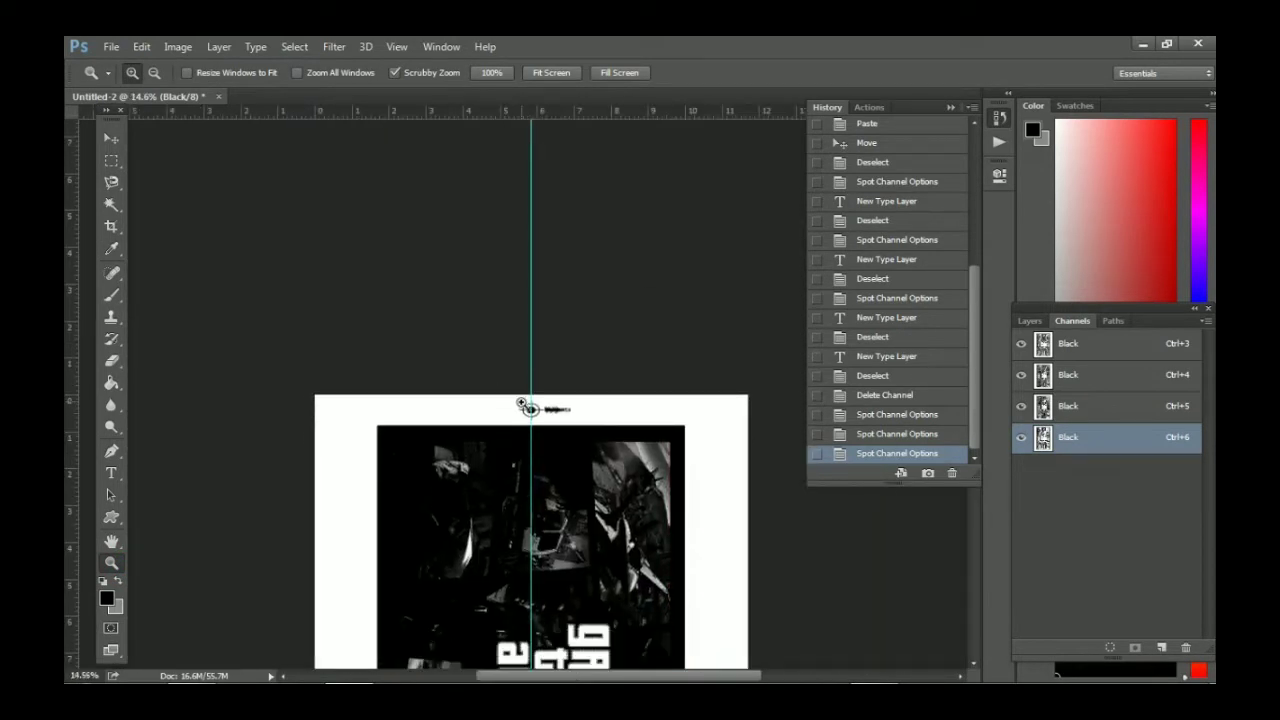
# Fit the whole page in view and bring up Print Settings with Ctrl+P.
pyautogui.scroll(-2, 520, 403)
pyautogui.scroll(-2, 509, 385)
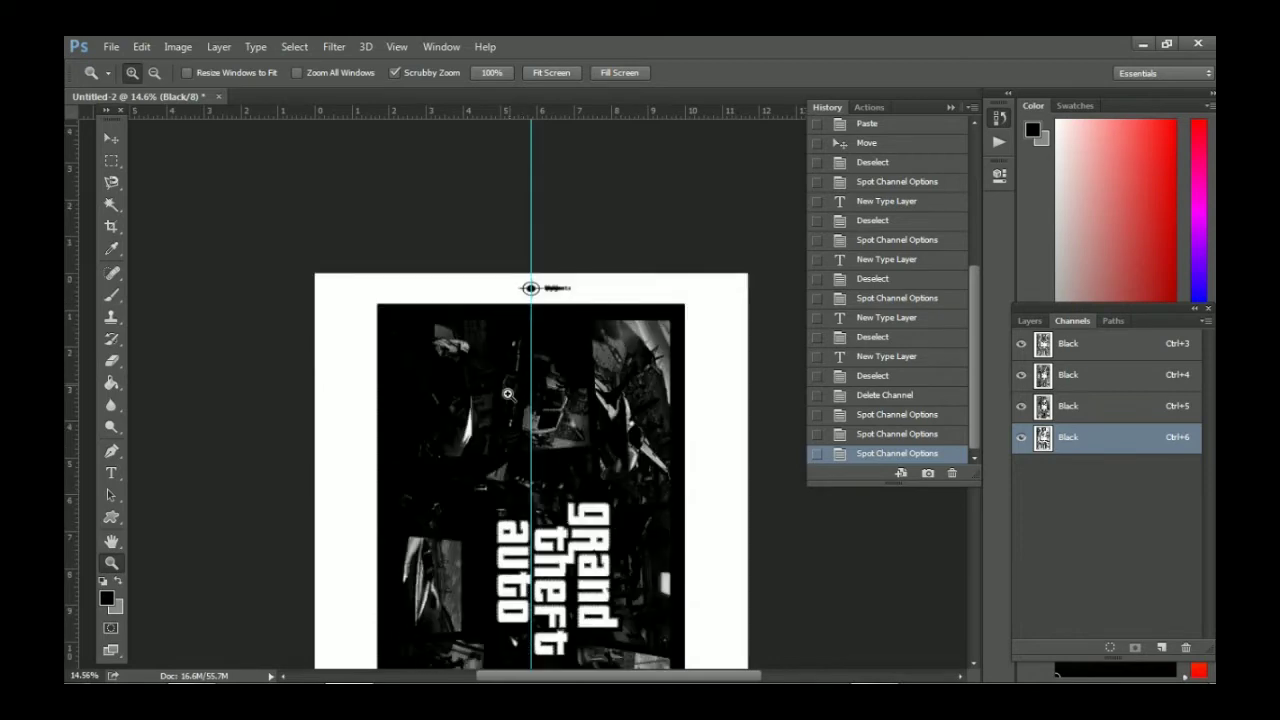
pyautogui.moveTo(508, 395); pyautogui.dragTo(552, 334)
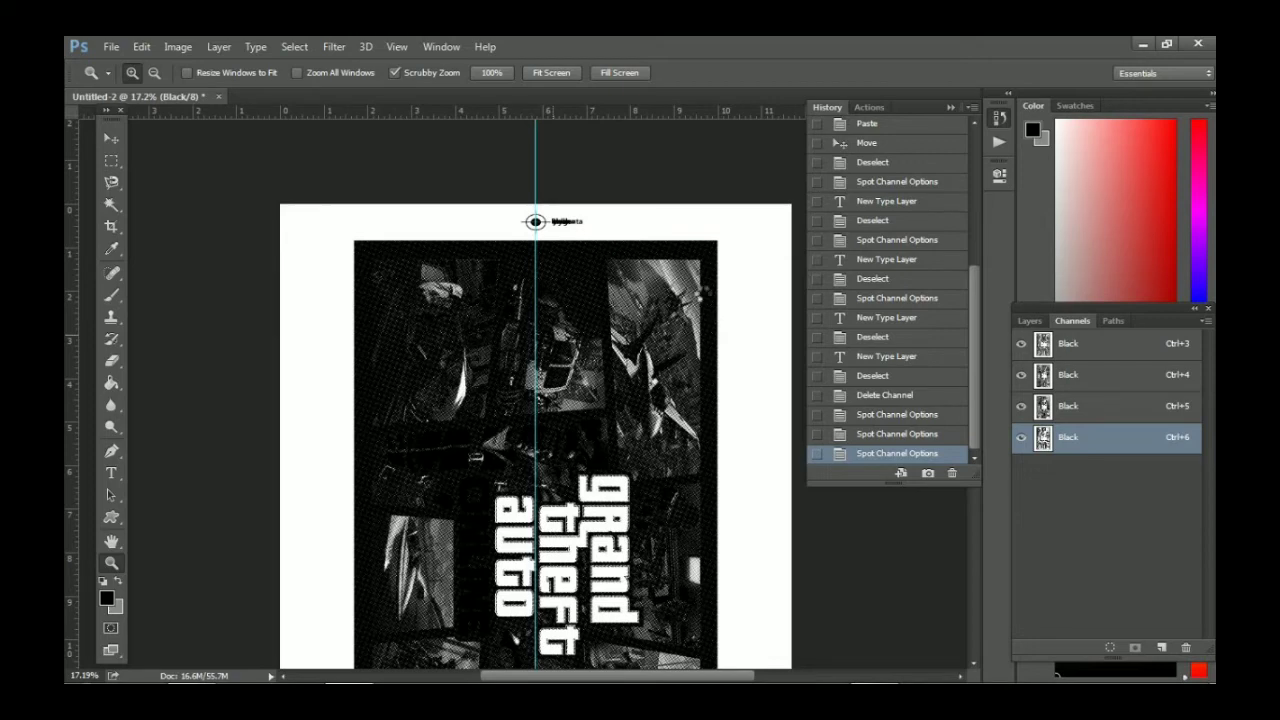
pyautogui.hotkey('ctrl', 'p')
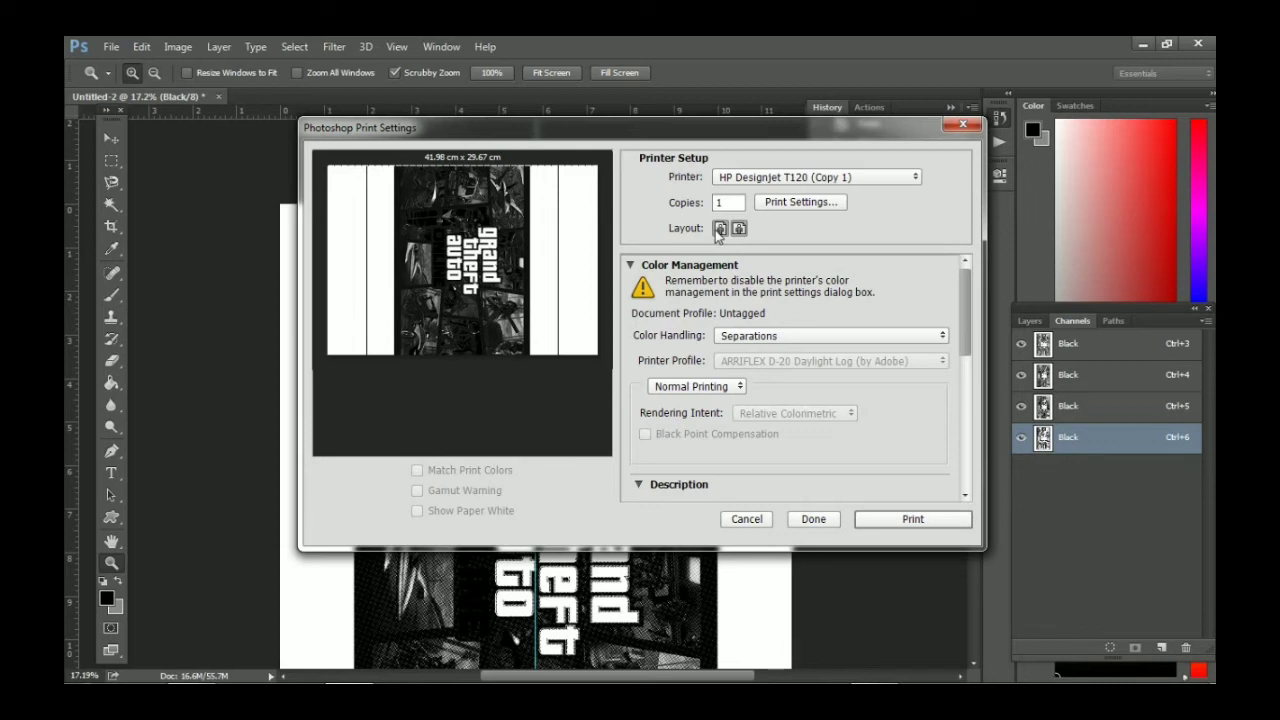
# Print in portrait layout with Separations colour handling on the HP Designjet T120 (Copy 1).
pyautogui.click(718, 229)
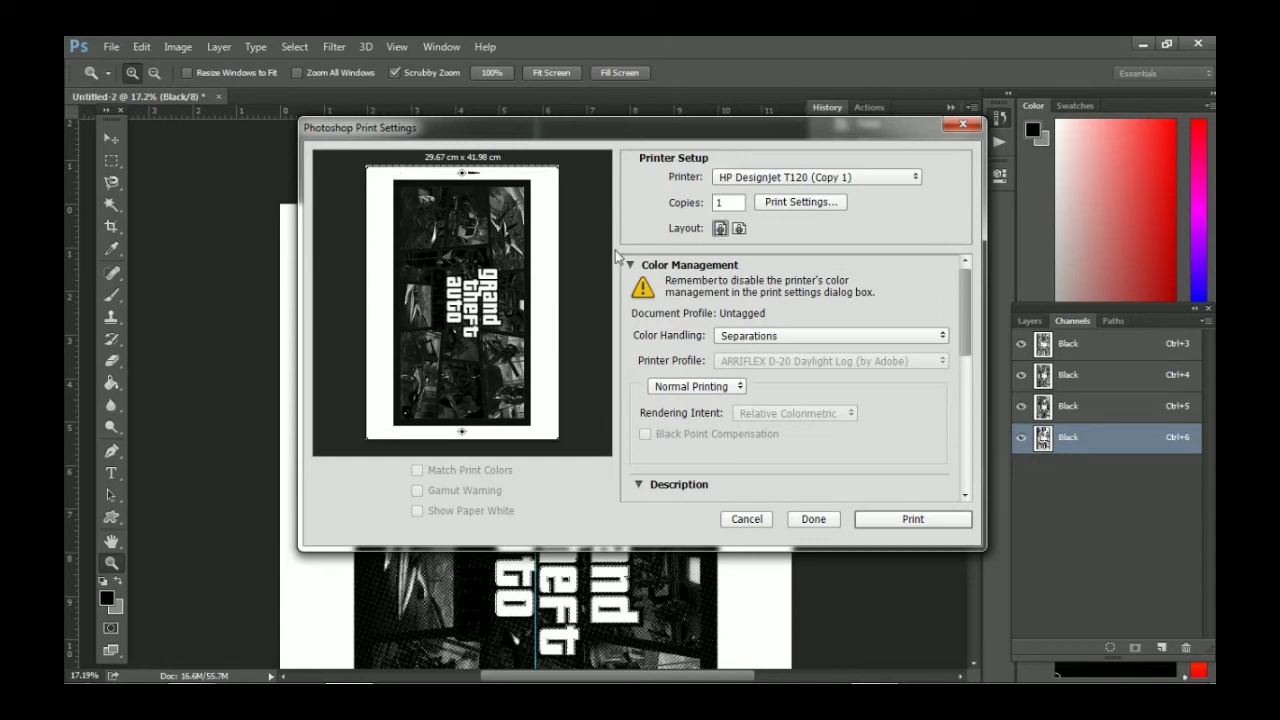
pyautogui.click(784, 341)
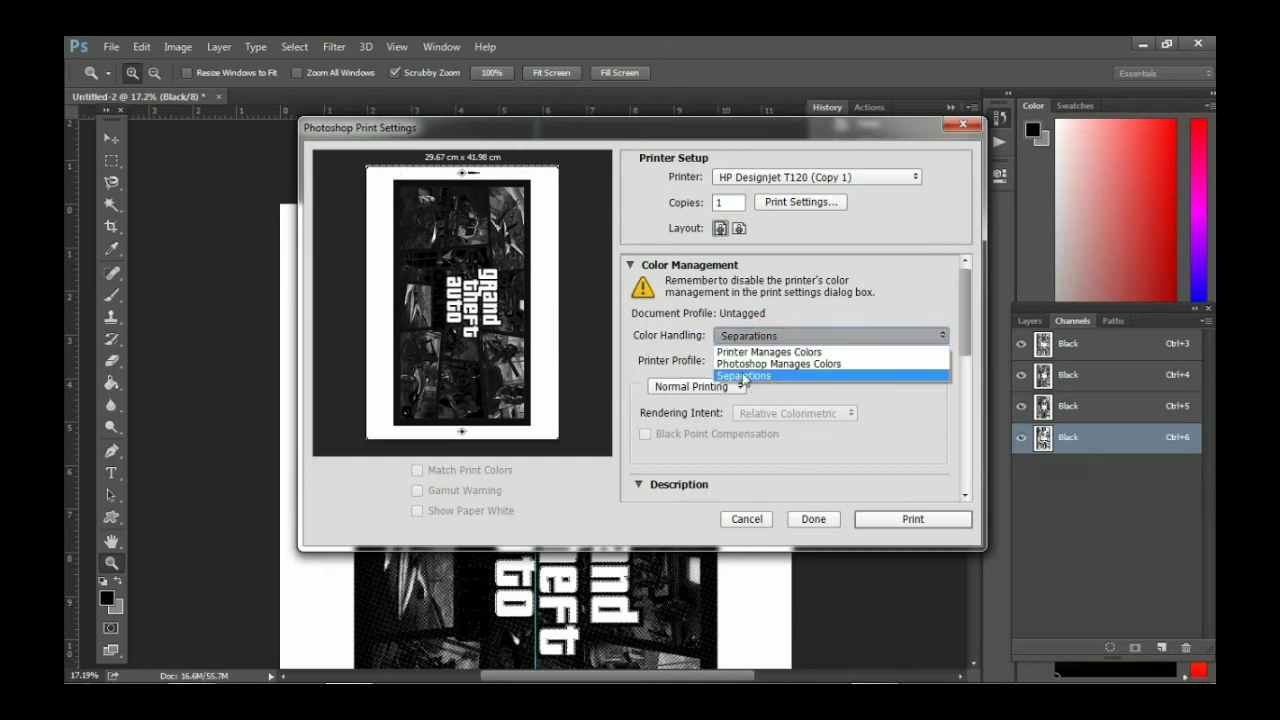
pyautogui.click(744, 377)
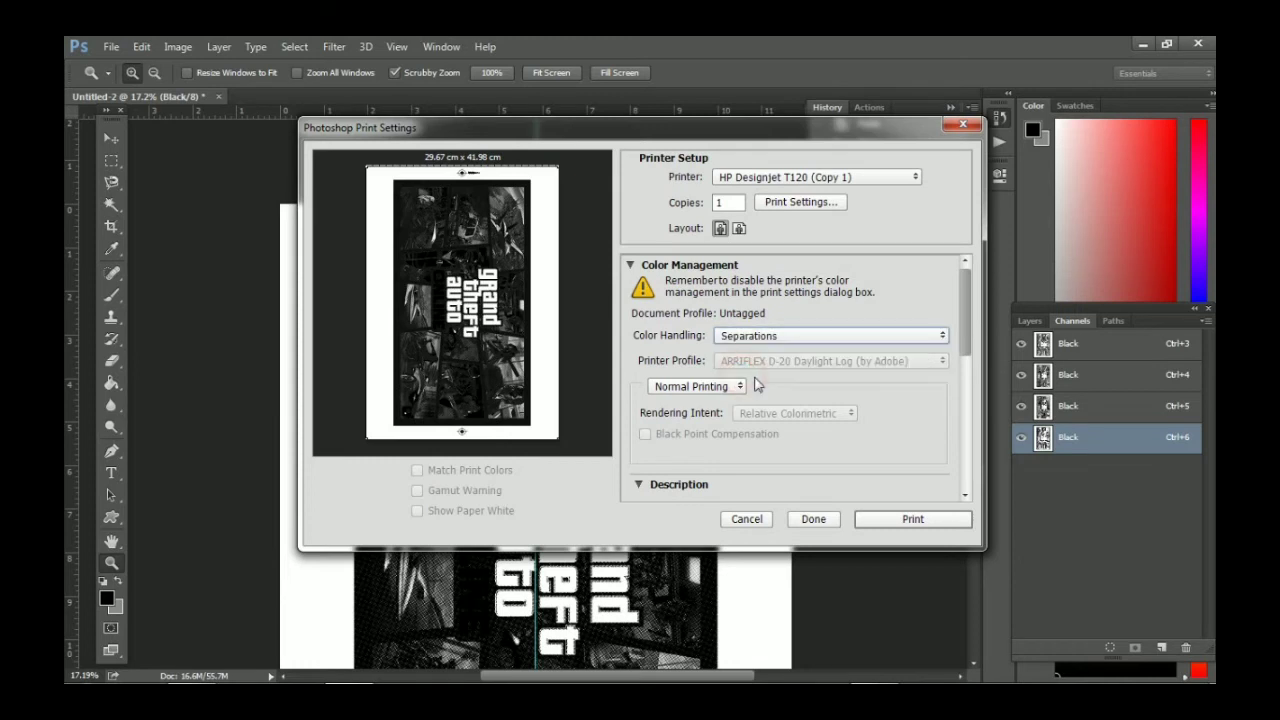
pyautogui.click(795, 180)
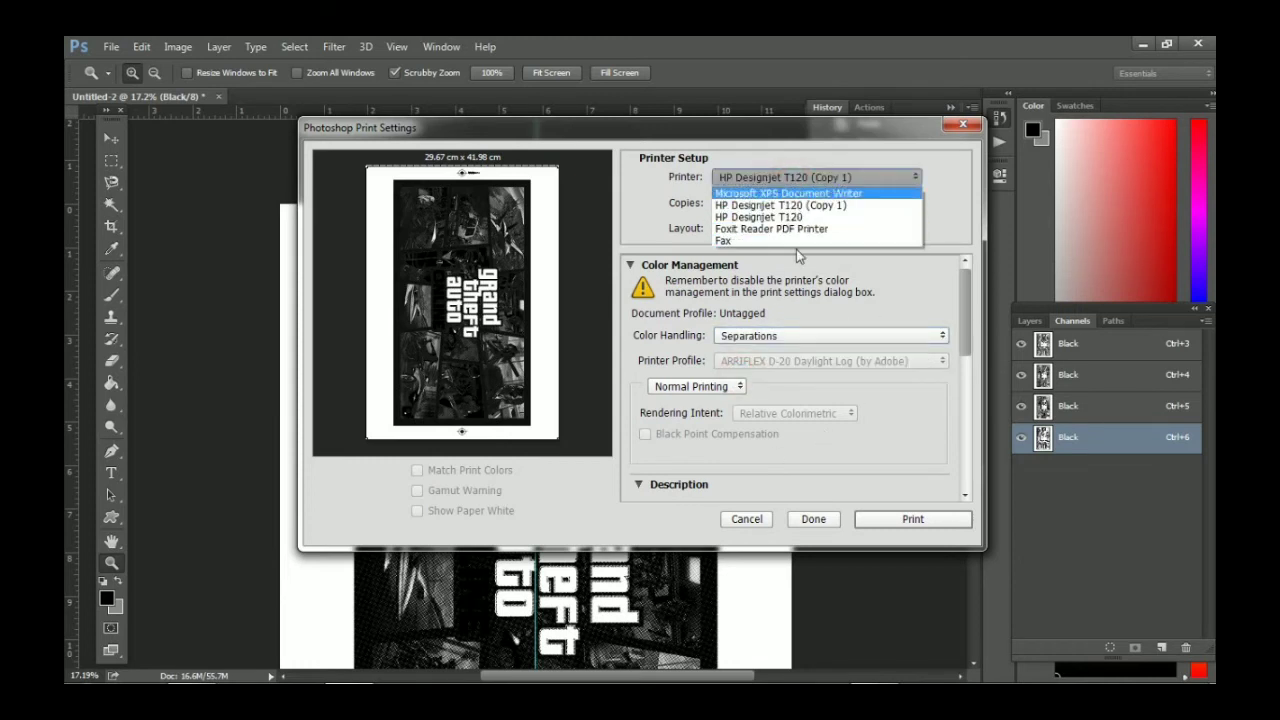
pyautogui.click(805, 205)
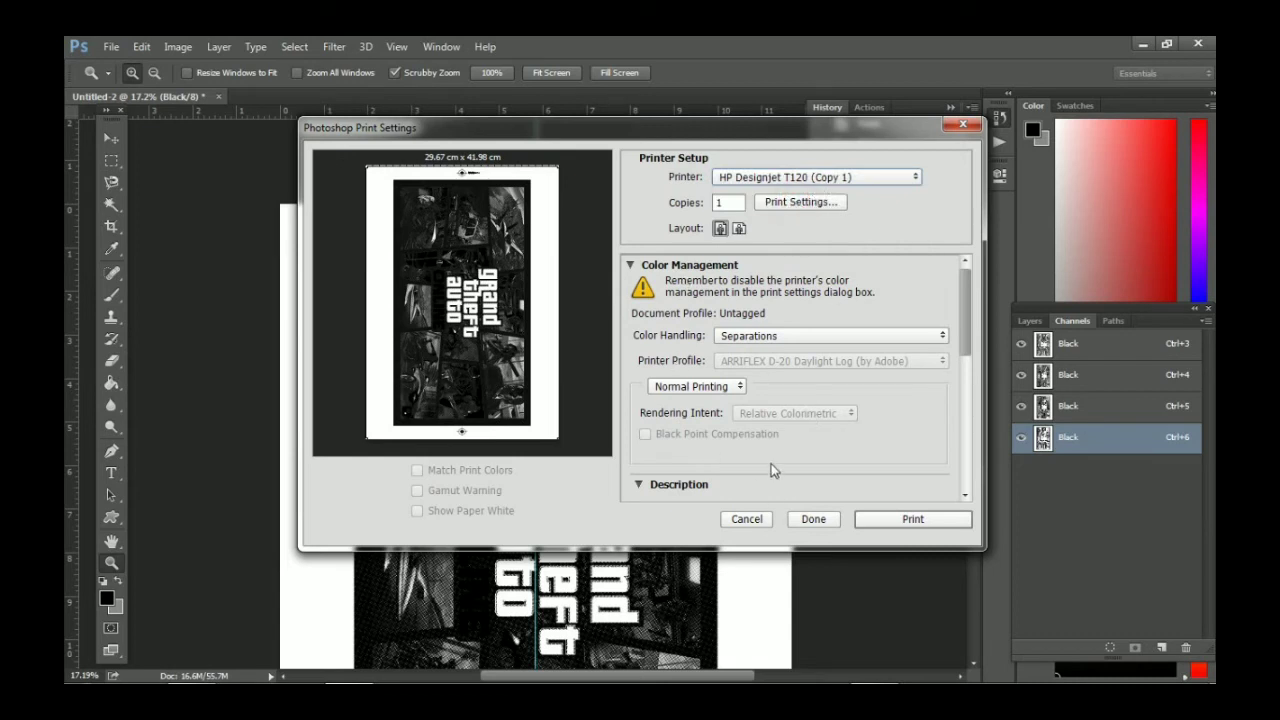
pyautogui.click(880, 522)
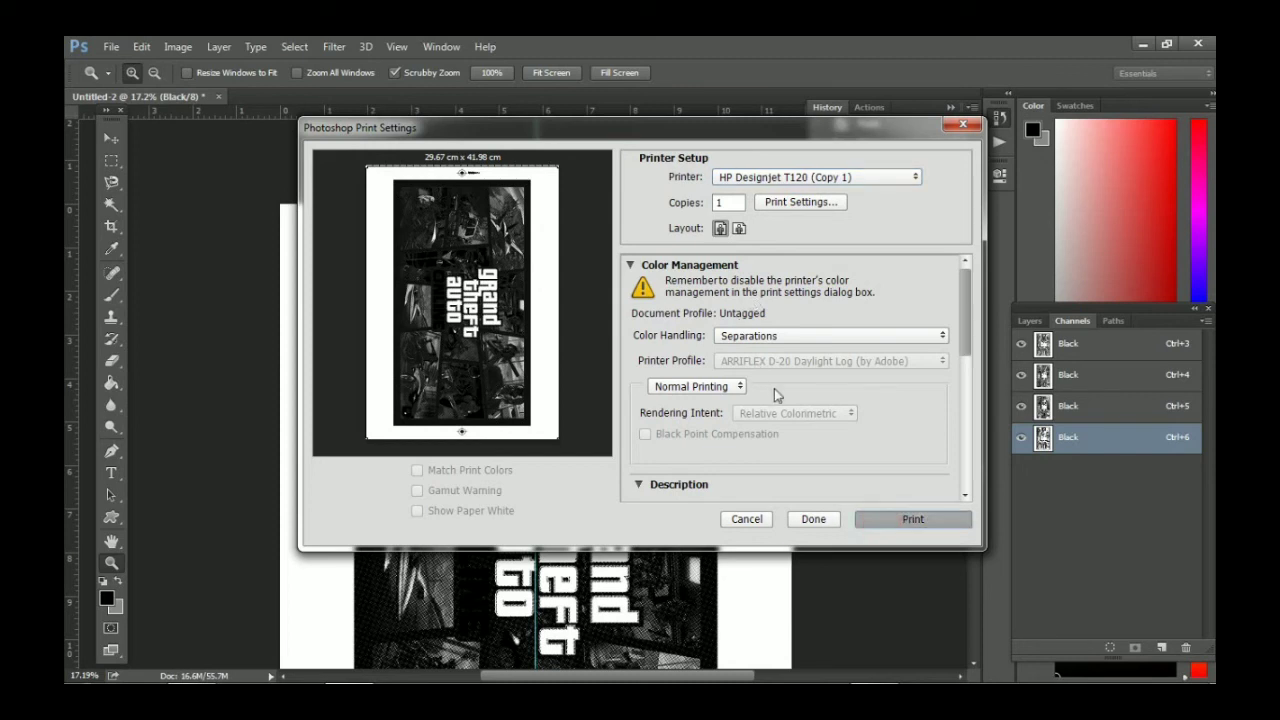